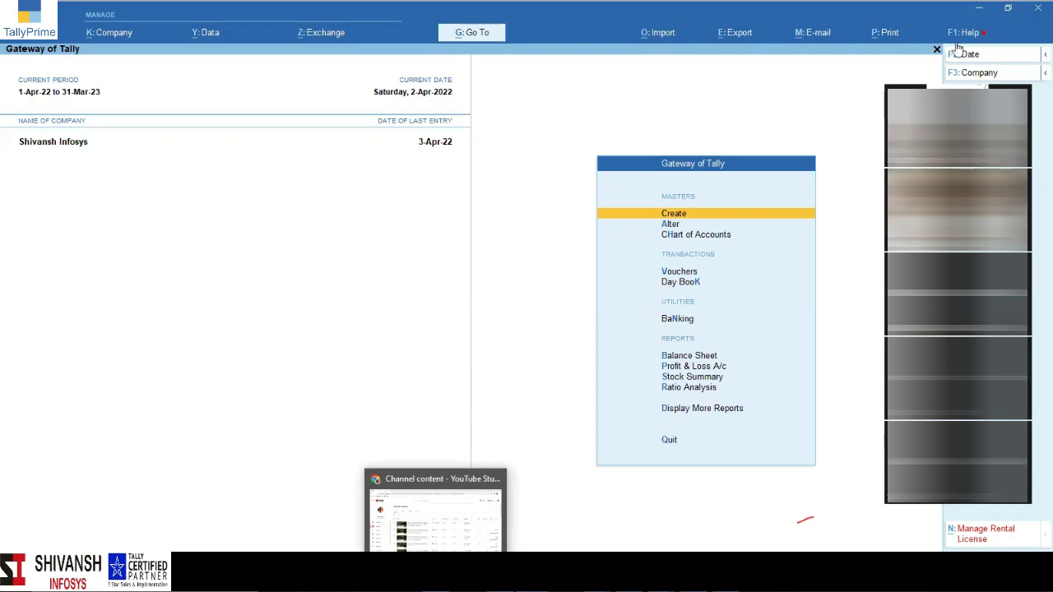
Step: Check the current license information, including the rental validity
key("F1")
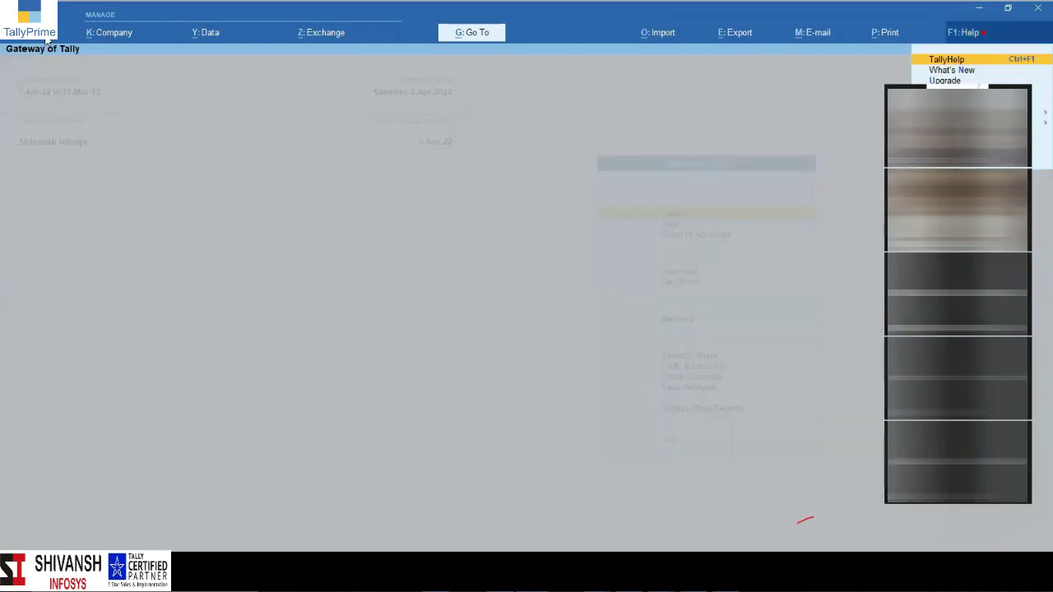
key("Escape")
key("alt+n")
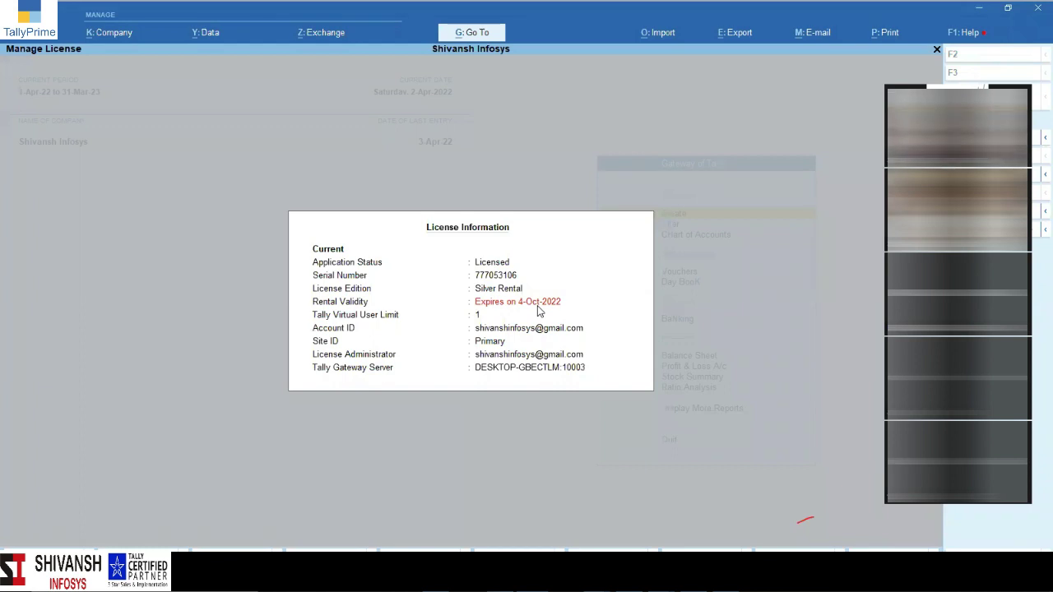
key("Escape")
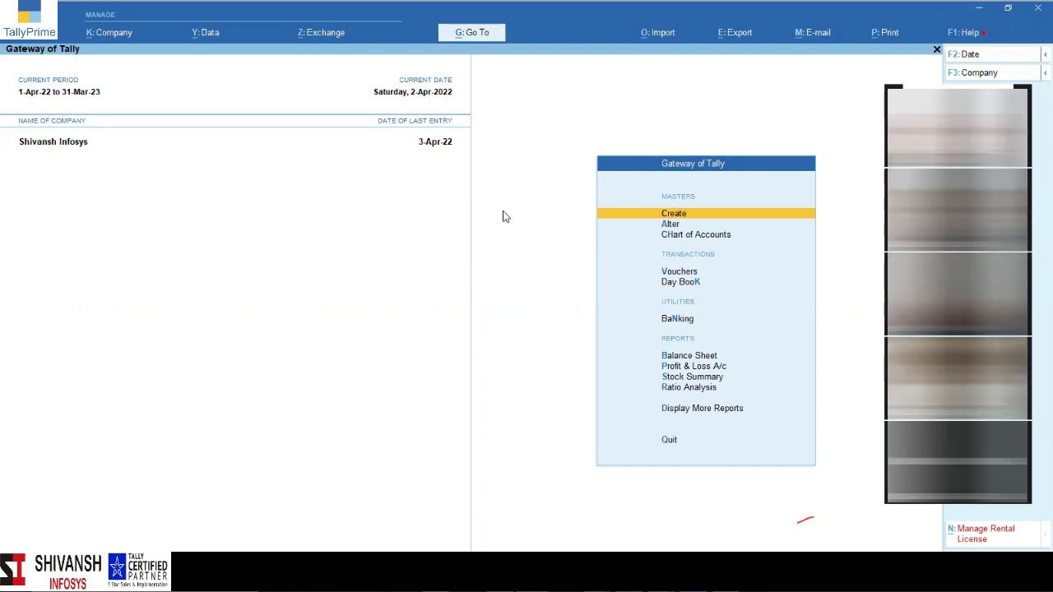
Step: Open sales voucher 5 for Magic Infosys and accept its party and dispatch details as they are
key("d")
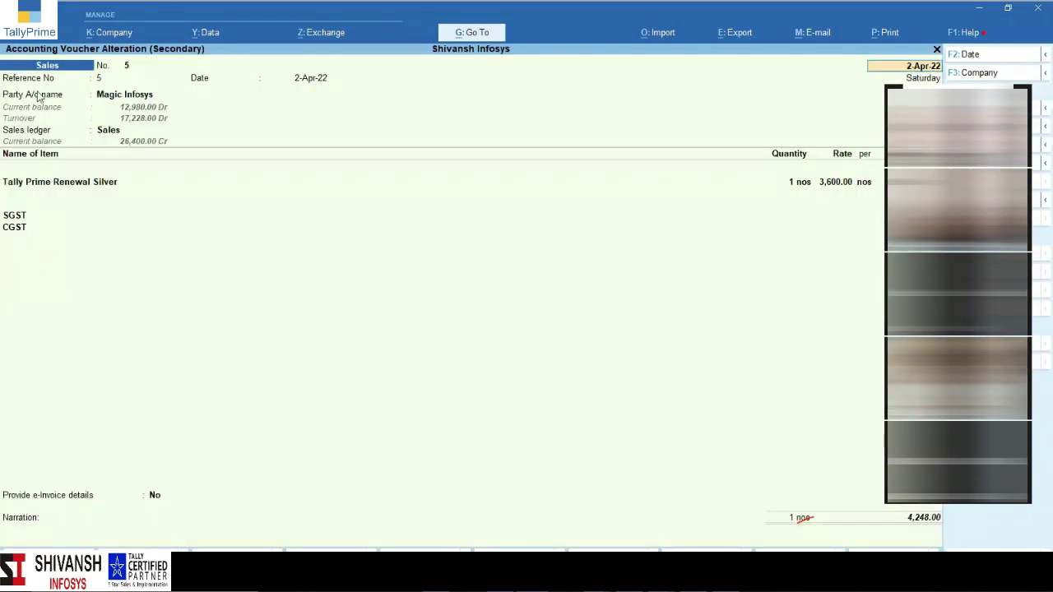
left_click(98, 96)
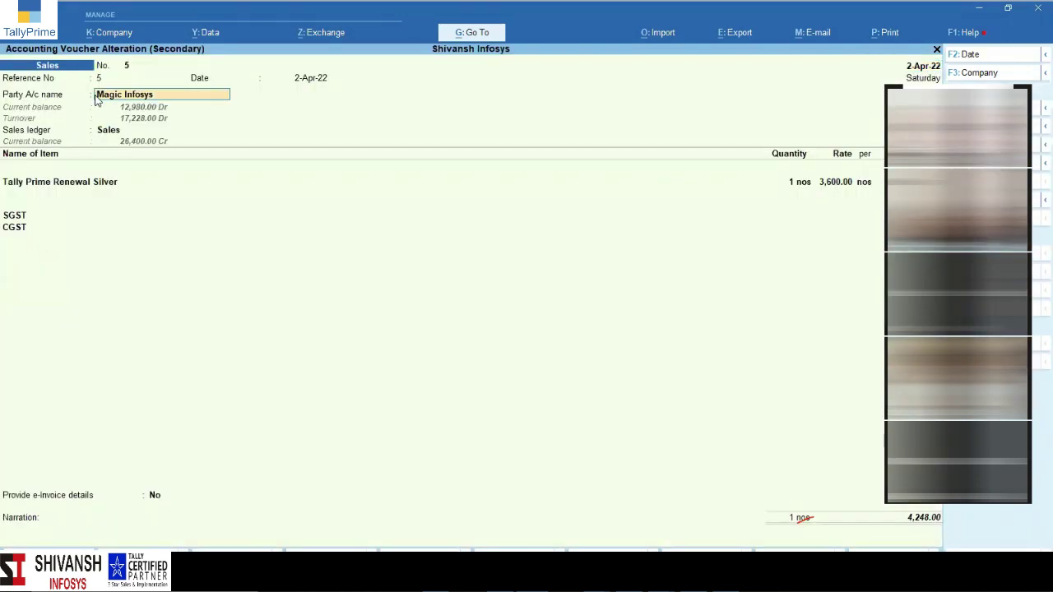
key("Return")
key("Return")
key("Return")
key("Return")
key("Return")
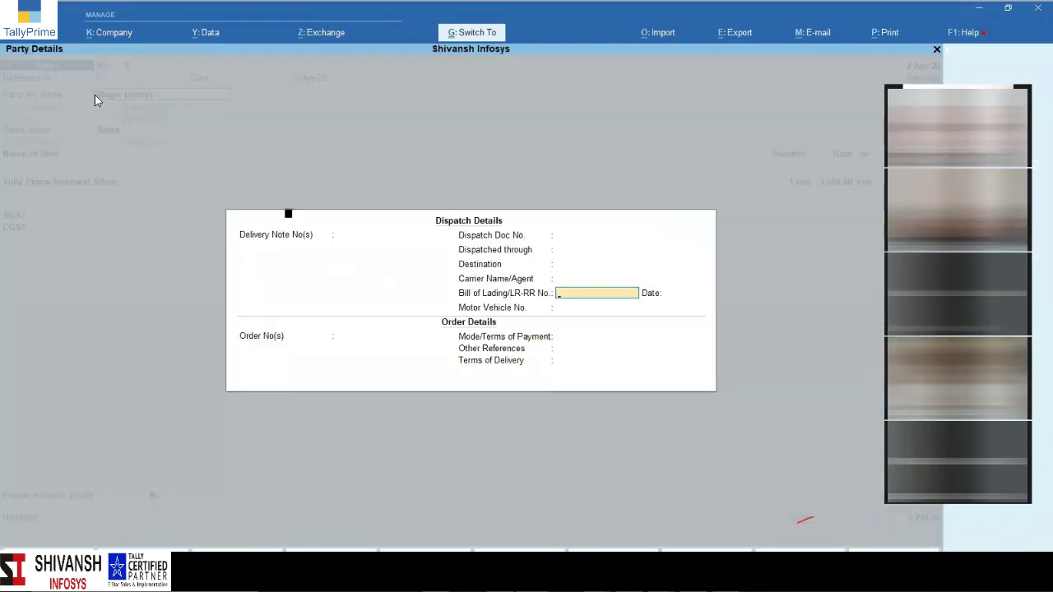
key("ctrl+a")
key("ctrl+a")
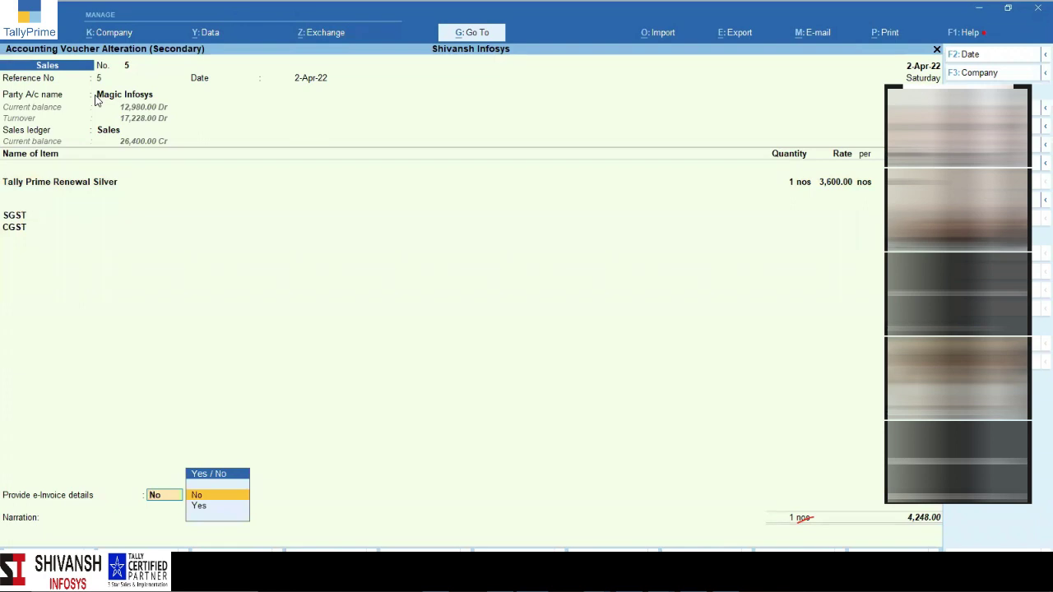
Step: Set Provide e-Invoice details to Yes and keep VAPI as both the bill-to and ship-to place
key("Down")
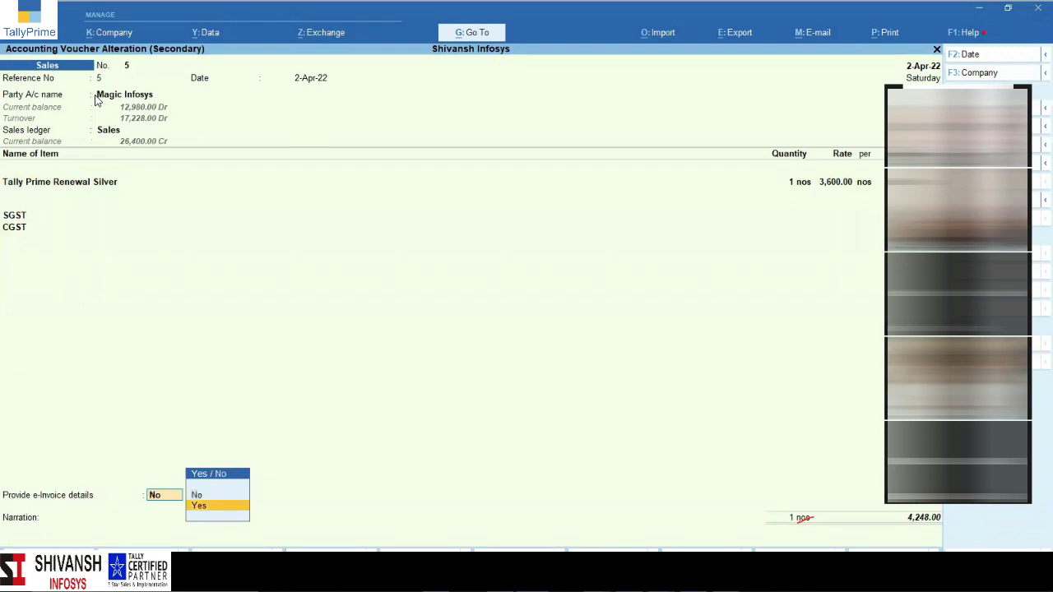
key("Return")
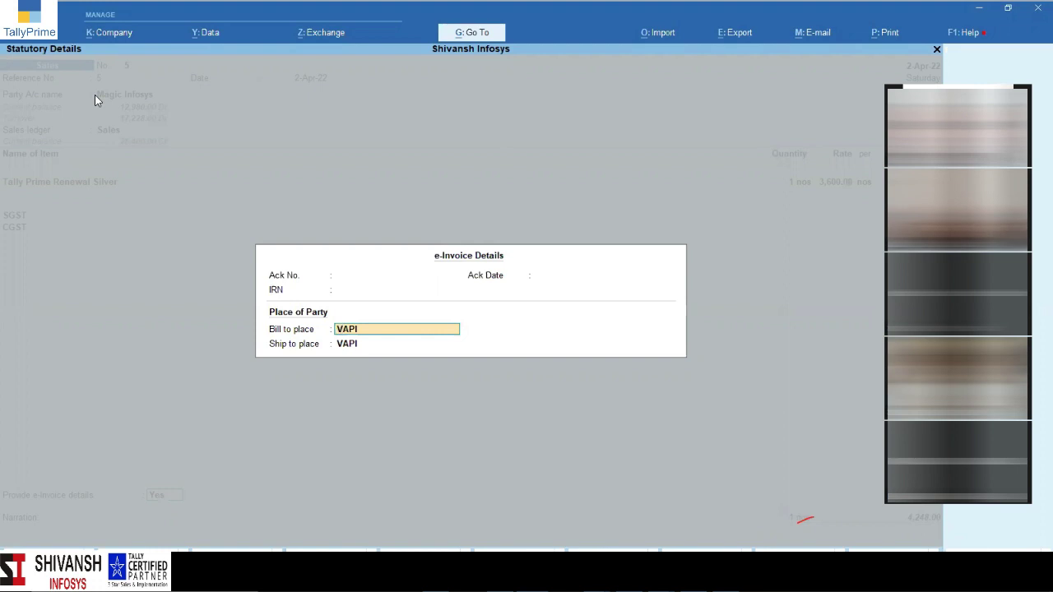
key("Return")
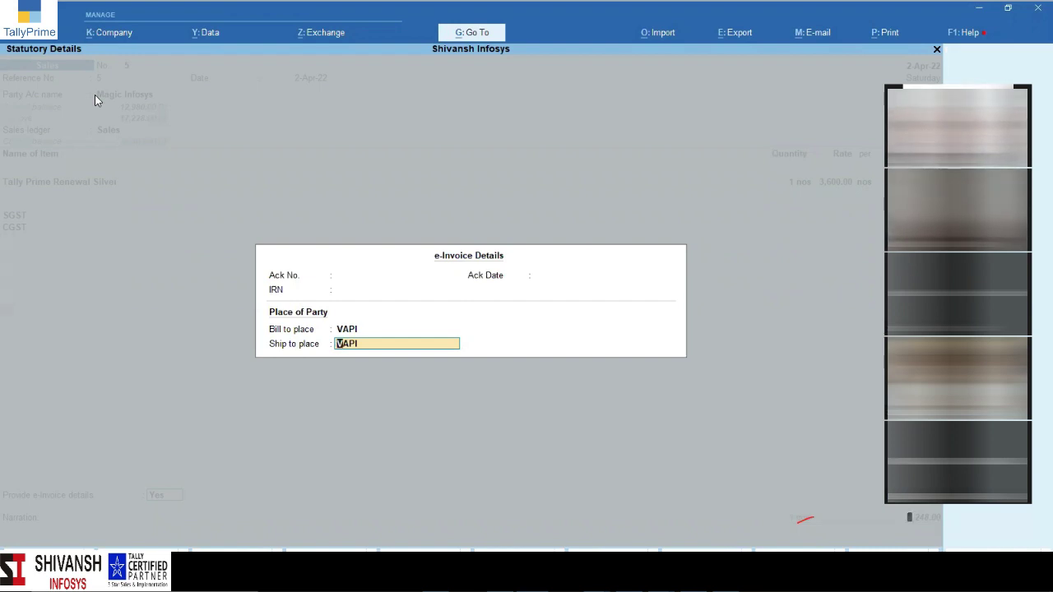
key("Return")
key("Return")
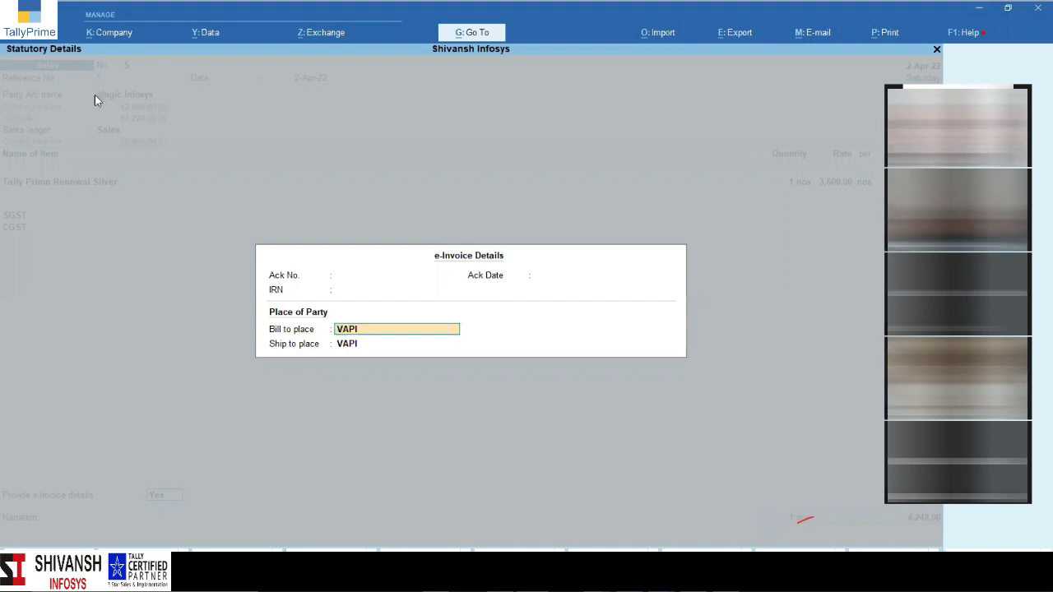
Step: Configure the e-invoice details to provide Dispatch From details
key("F12")
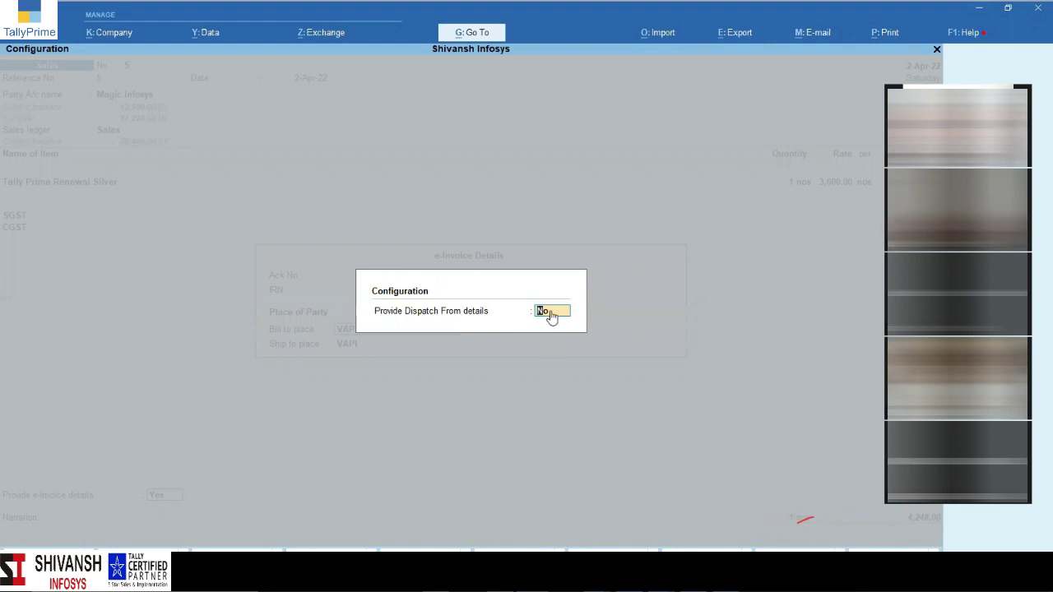
key("y")
key("Return")
key("Return")
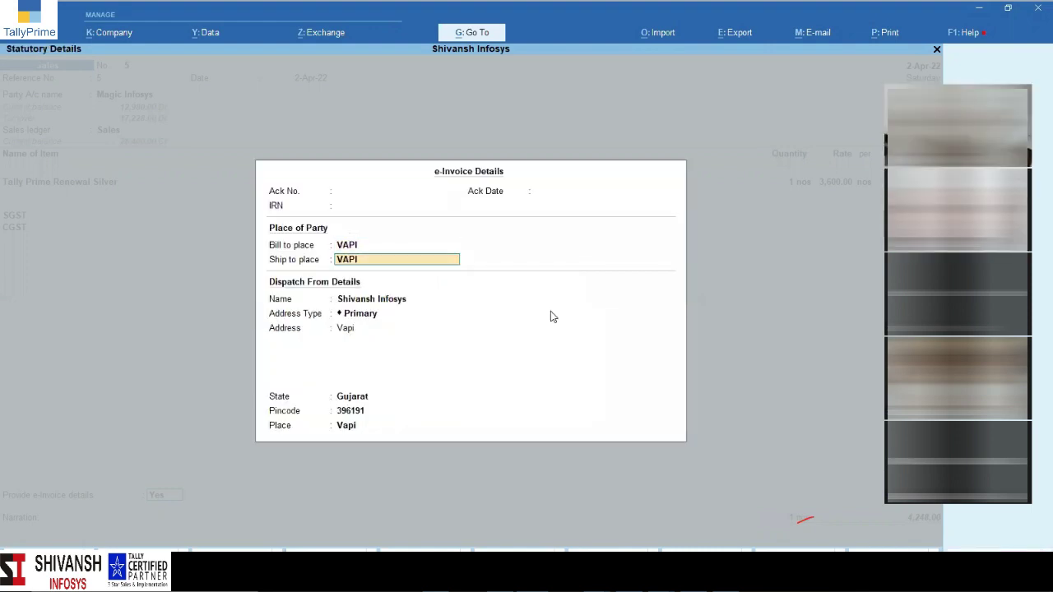
Step: Set the address type in the Dispatch From details to UNIT 2
key("Return")
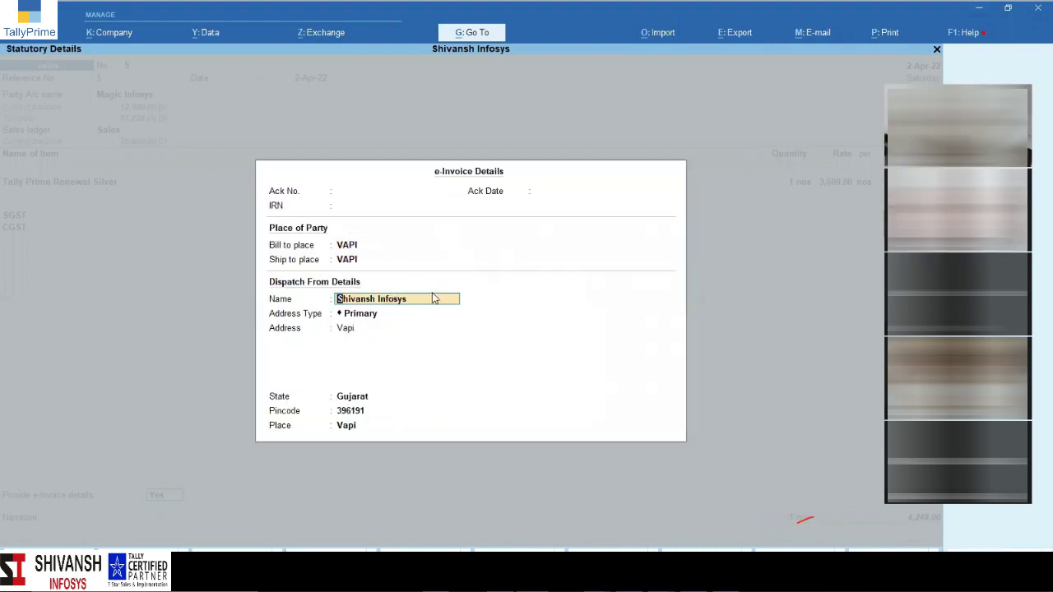
key("Return")
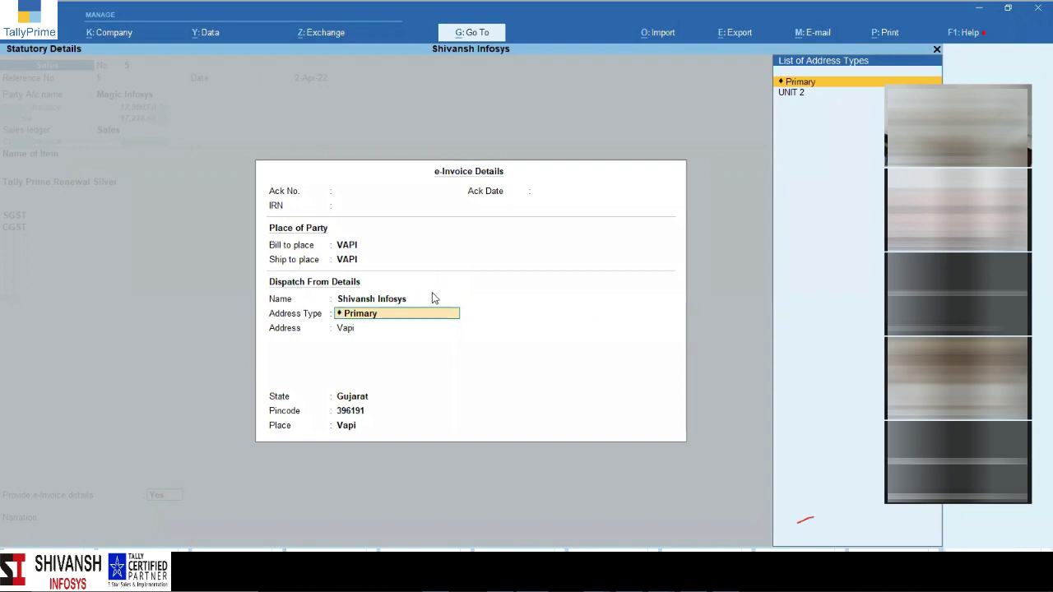
key("Down")
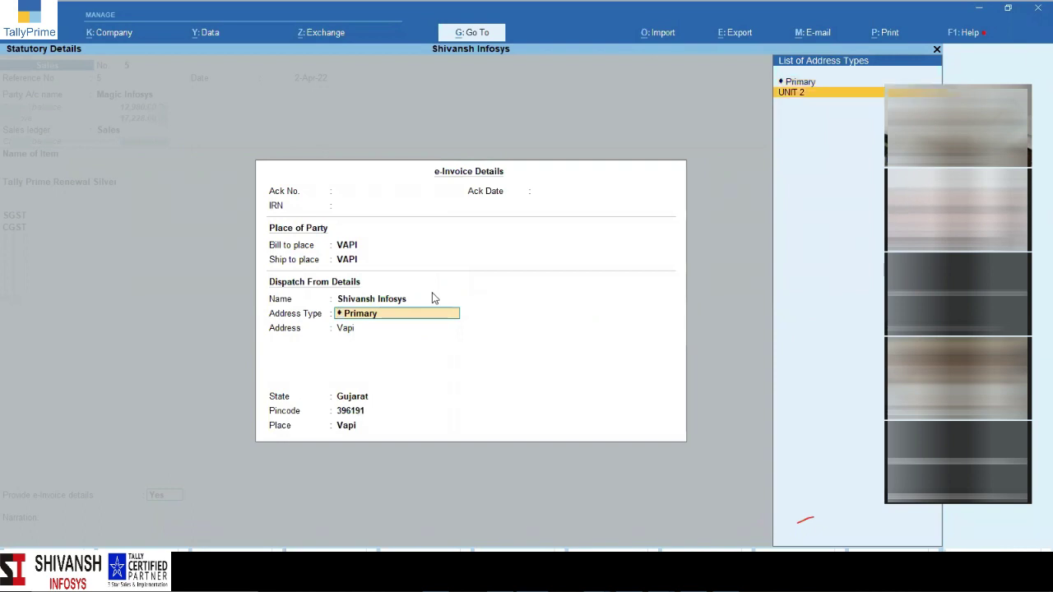
key("Return")
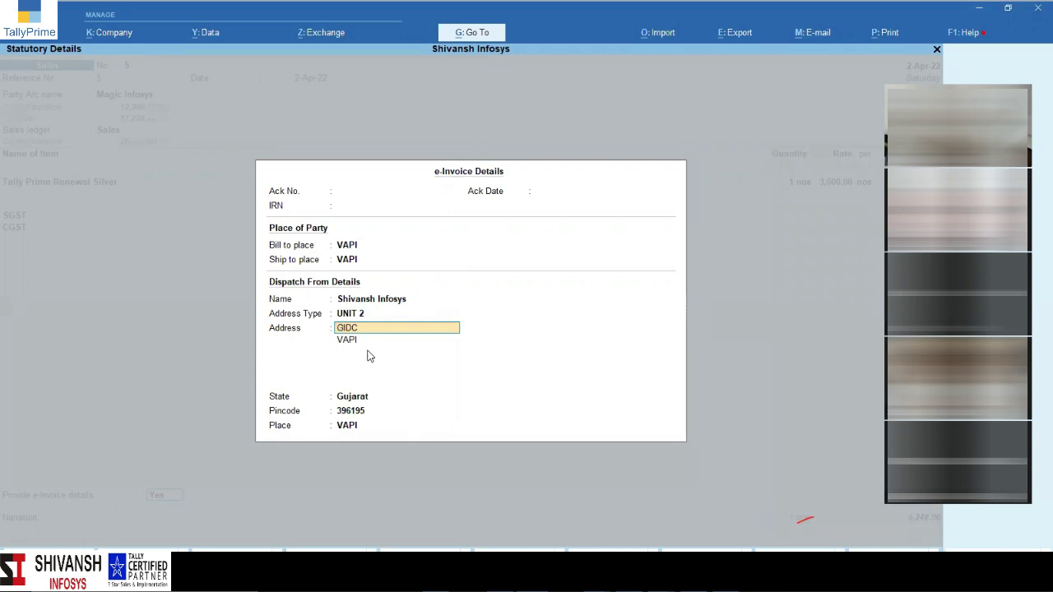
Step: Set the Dispatch From address type to Primary and accept the e-invoice details
key("shift+Tab")
key("Up")
key("Return")
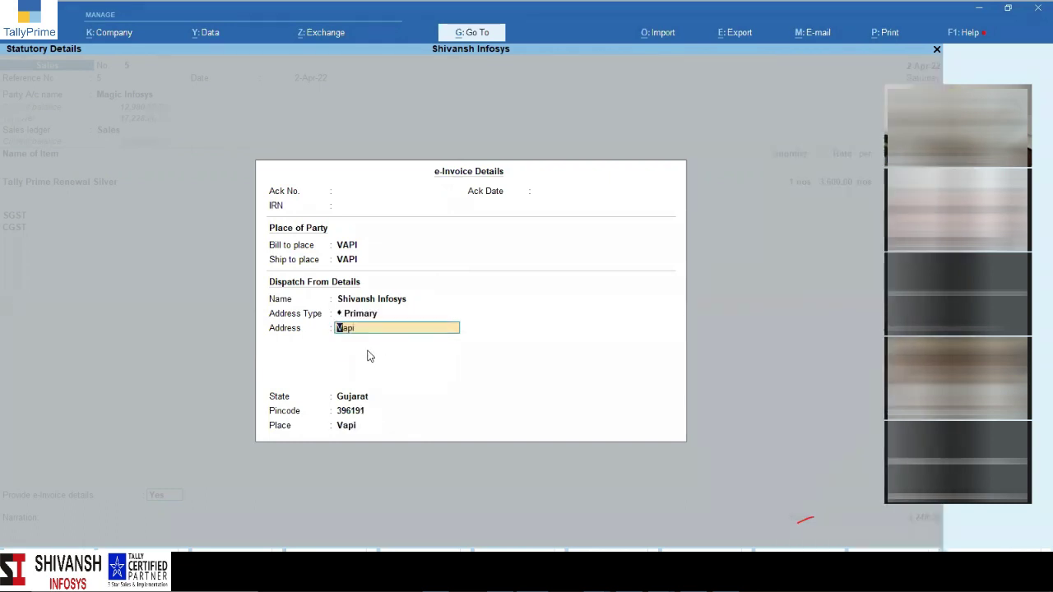
key("Return")
key("Return")
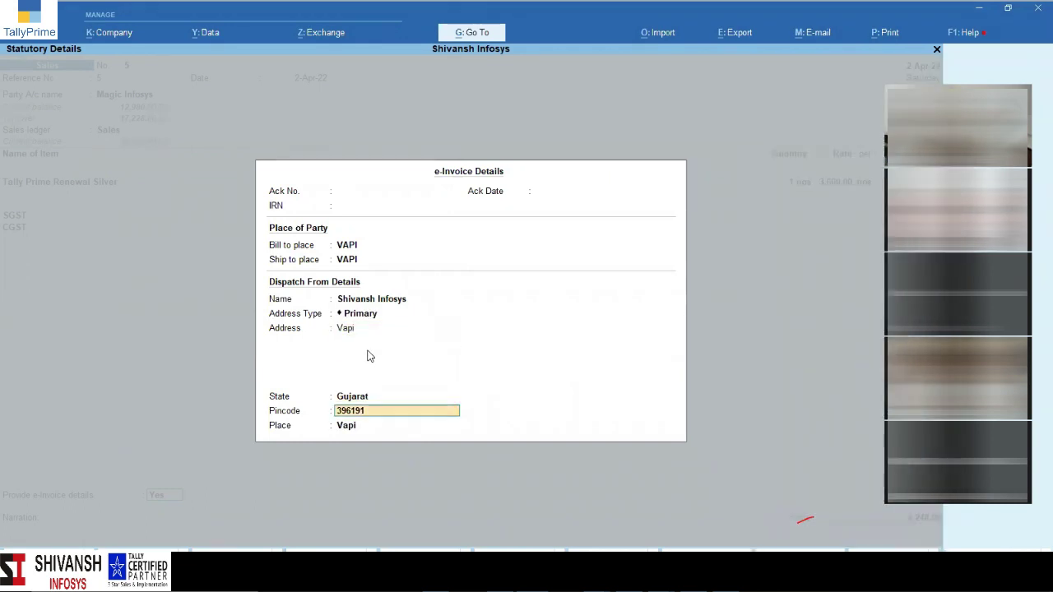
key("ctrl+a")
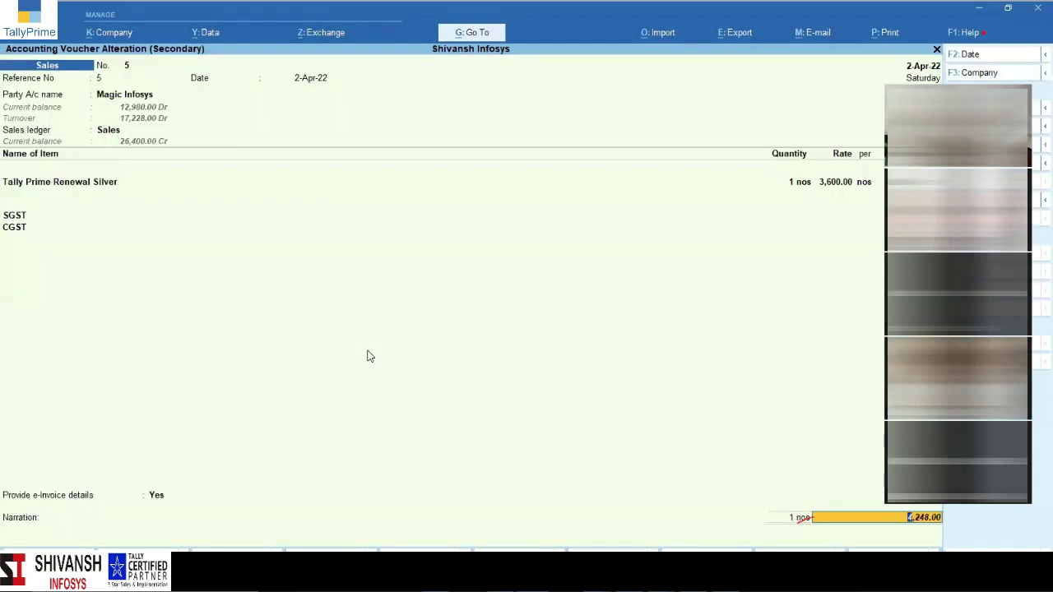
Step: Review the UNIT 2 mailing details under the company's multiple addresses feature
key("F11")
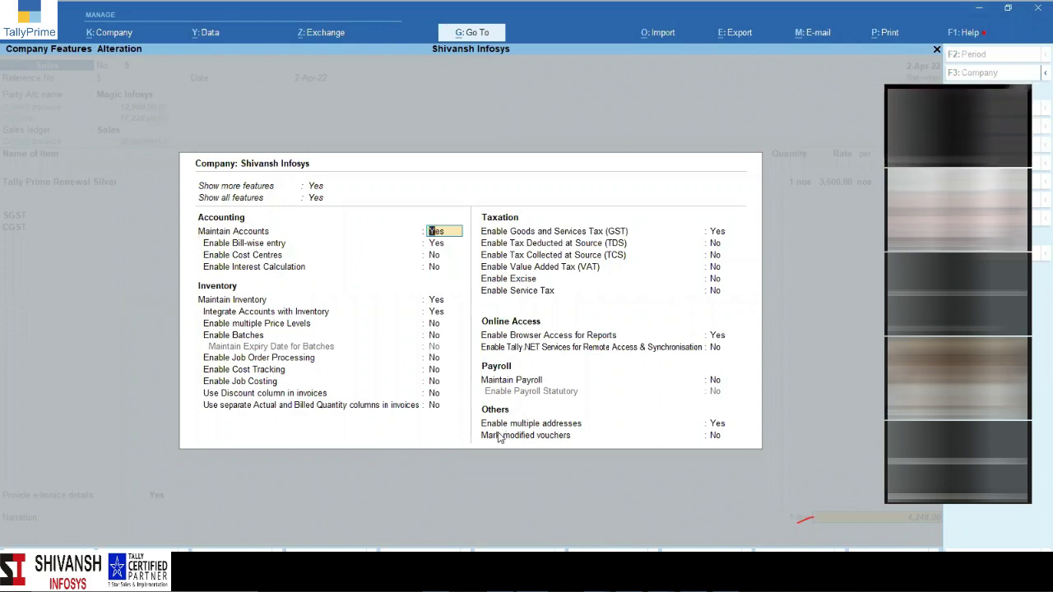
left_click(714, 423)
key("Return")
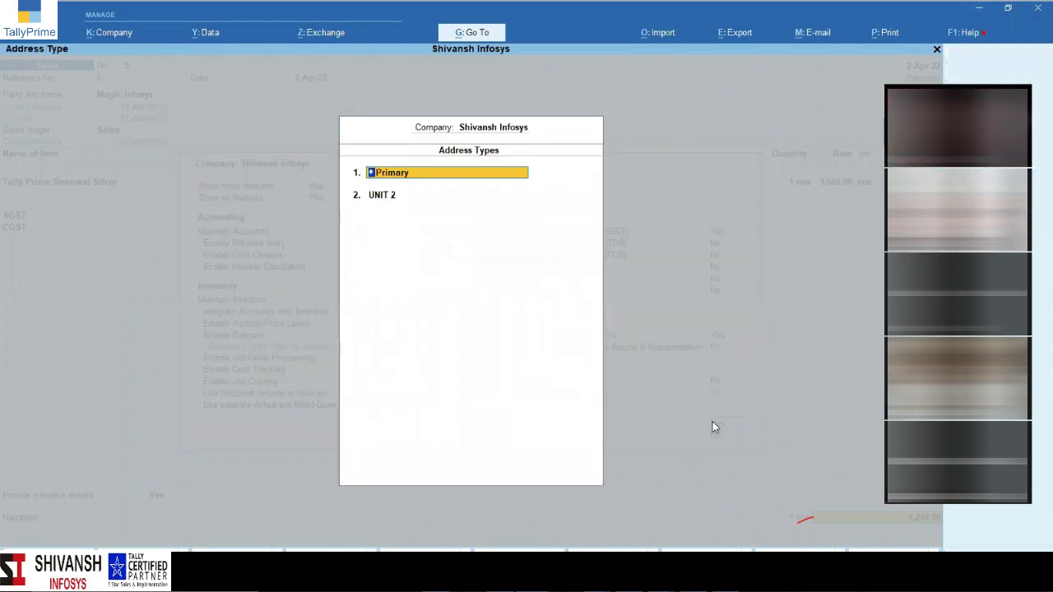
key("Down")
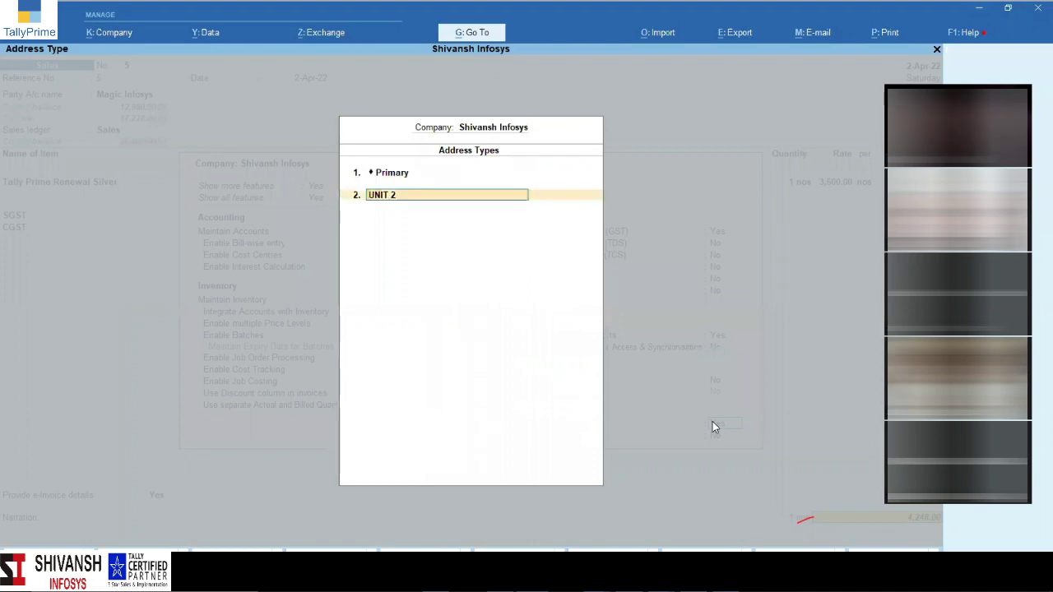
key("Return")
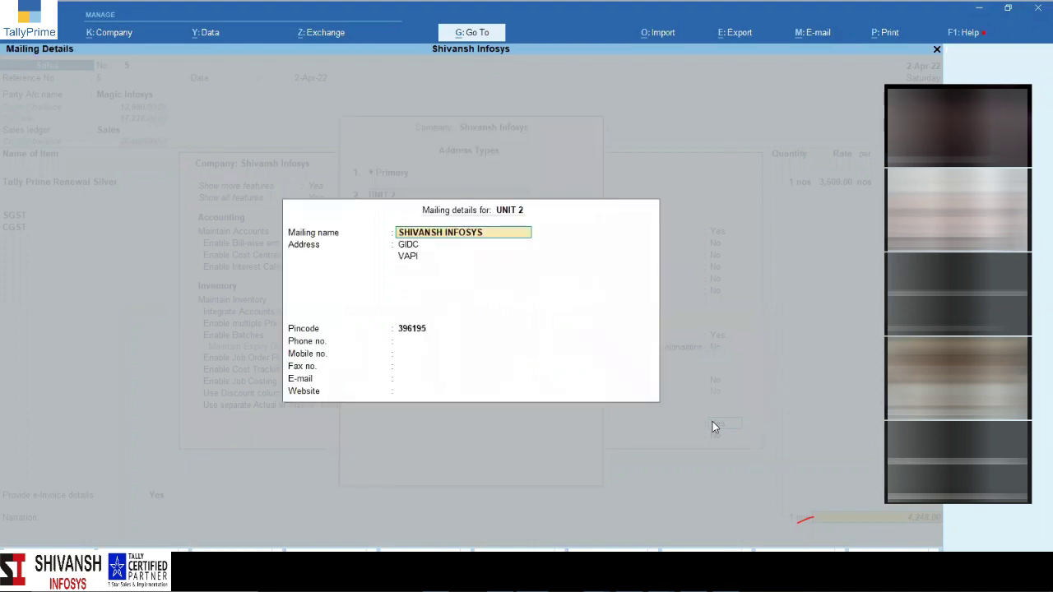
key("Return")
key("Return")
key("Return")
key("Return")
key("Return")
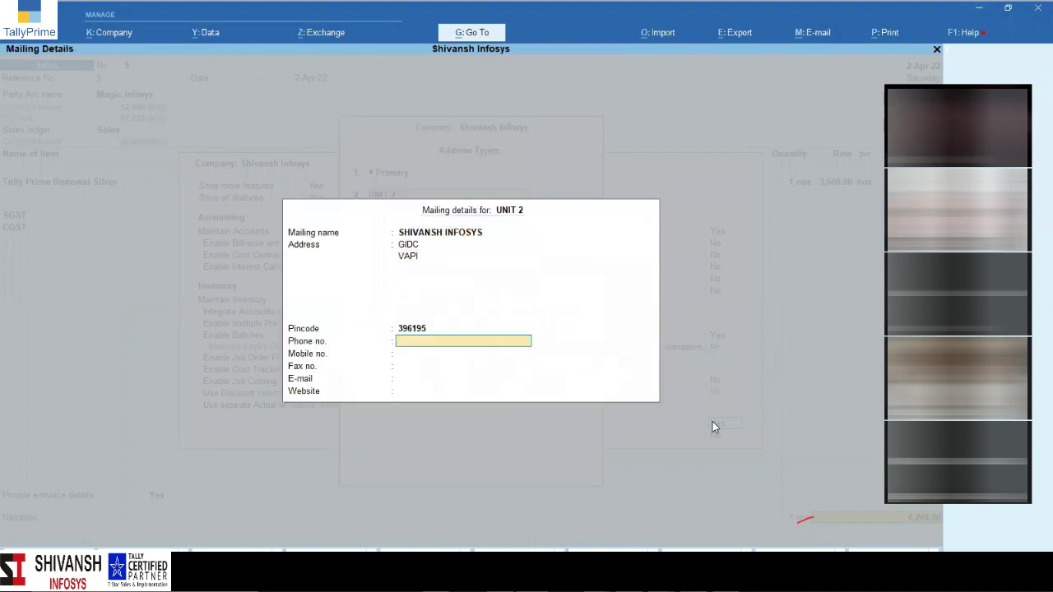
Step: Accept the UNIT 2 mailing details and save the company features
key("ctrl+a")
key("Return")
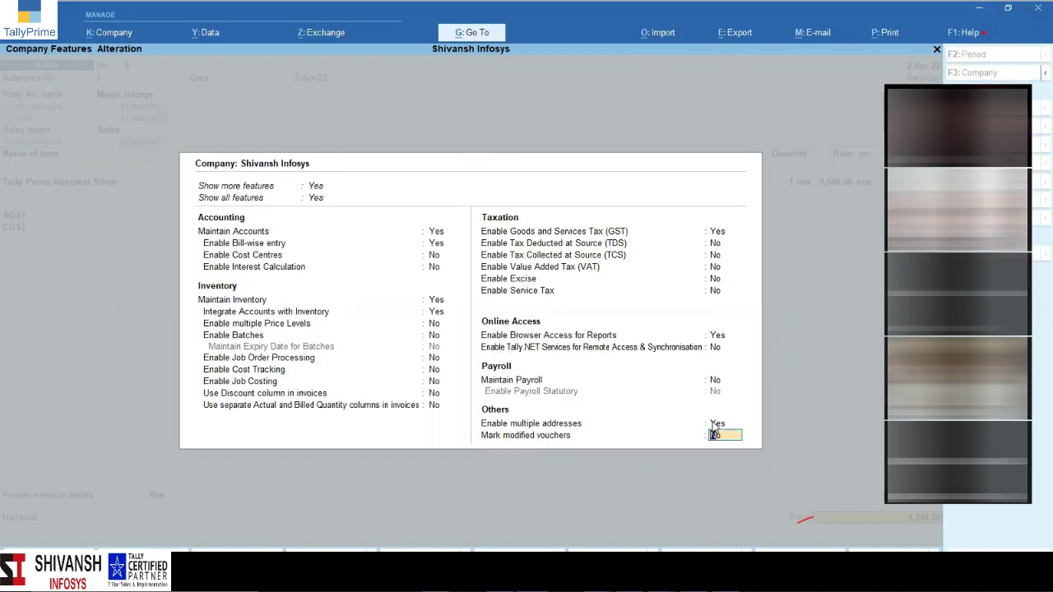
key("Return")
key("Return")
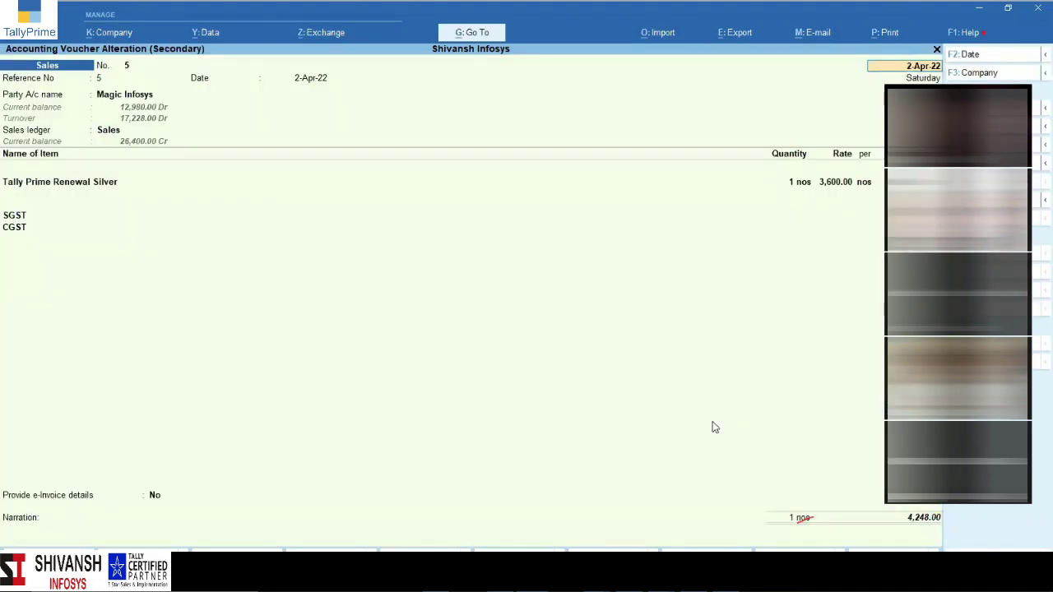
Step: Save sales voucher 5, reopen and accept it, and agree to generate its e-invoice
key("ctrl+a")
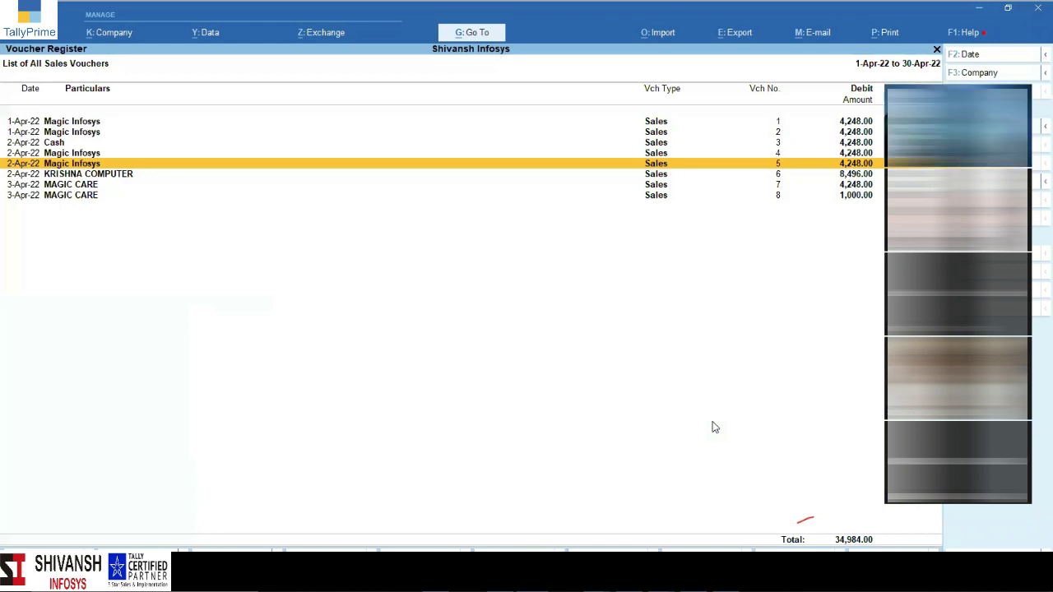
key("Return")
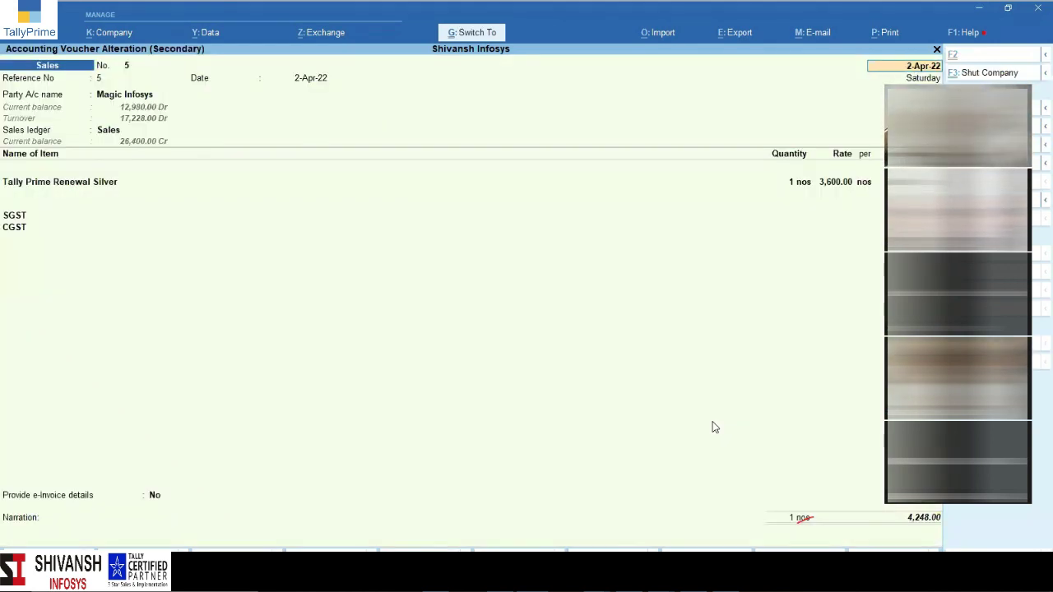
key("ctrl+a")
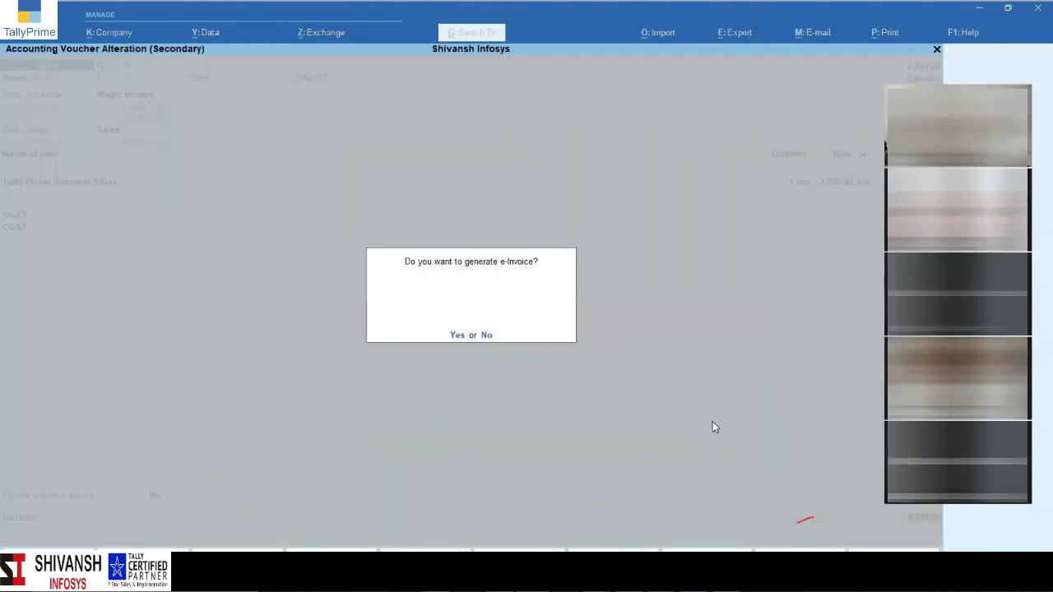
key("y")
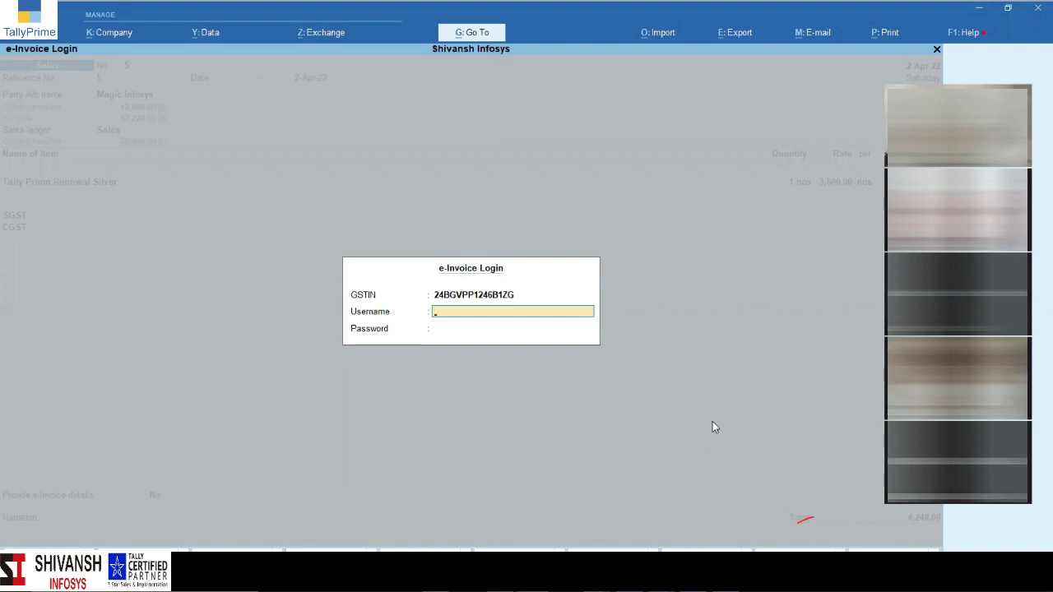
Step: Cancel the e-invoice login and return to the Gateway of Tally
key("Escape")
key("Escape")
key("Escape")
key("Escape")
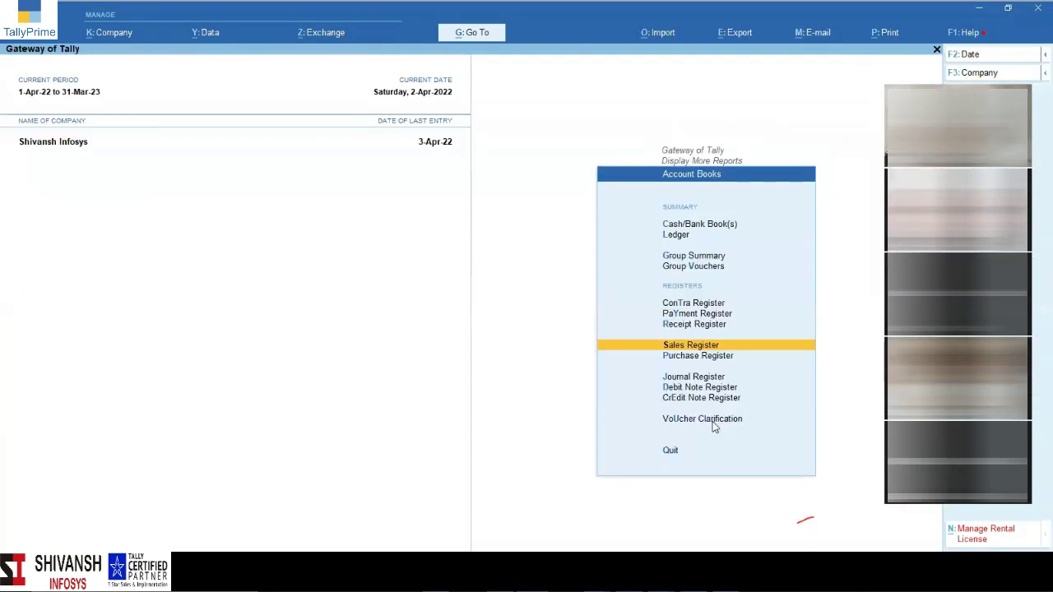
key("Escape")
key("Home")
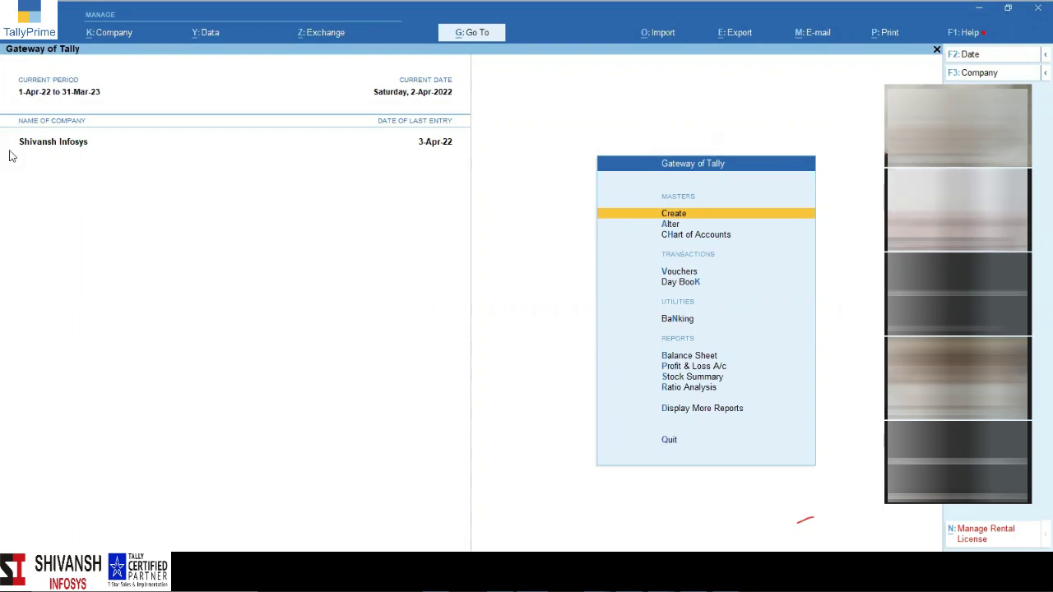
Step: Open the list of vouchers pending to be sent for e-invoicing
left_click(325, 37)
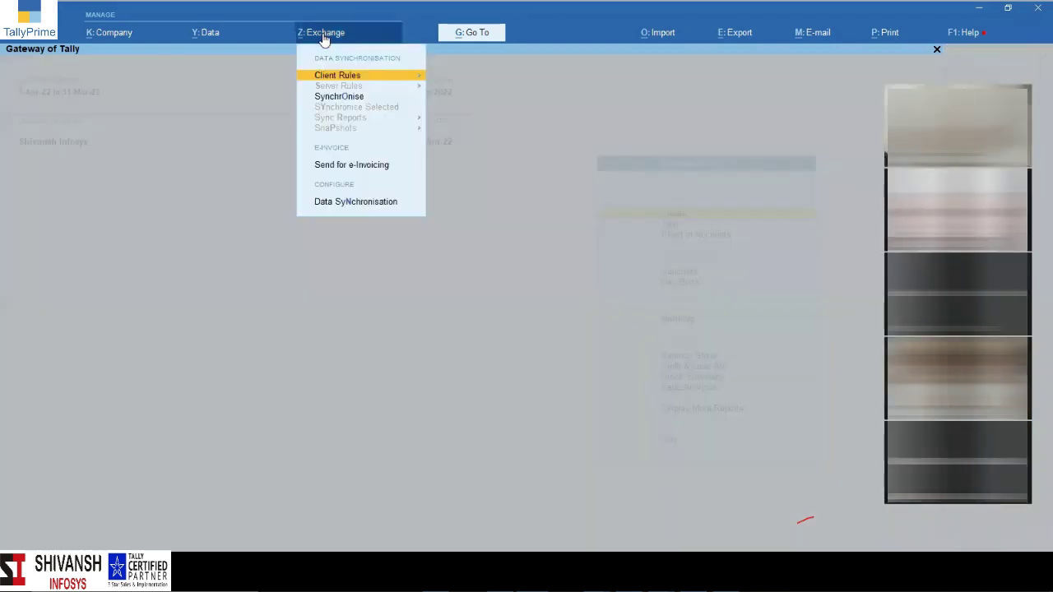
key("Down")
key("Down")
key("Down")
key("Up")
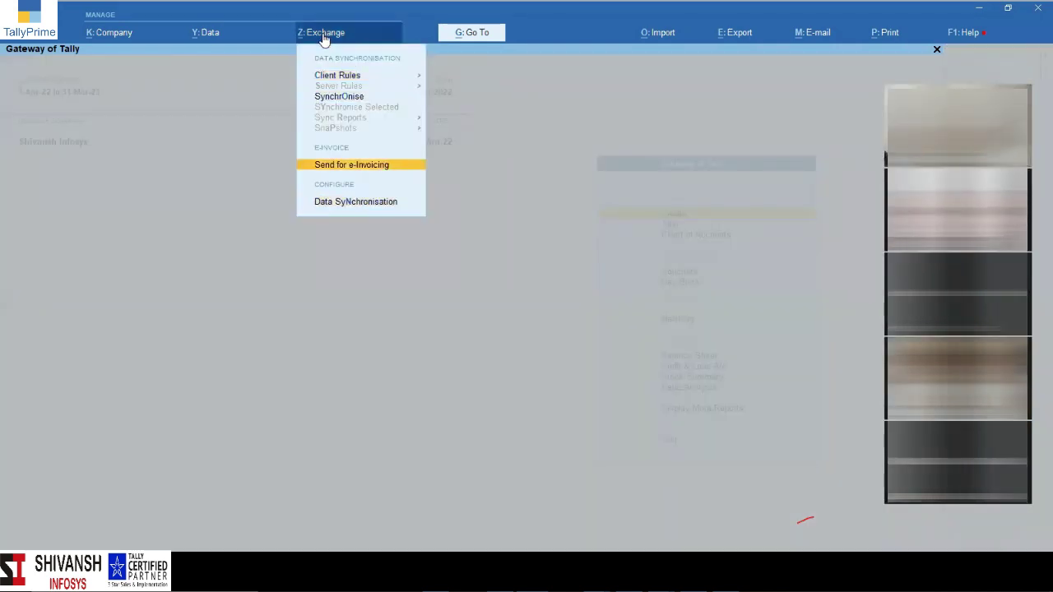
key("Return")
Step: Select debit note 2 and sales vouchers 4 and 5, send them for IRN generation, and back out at the e-Invoice login
key("Down")
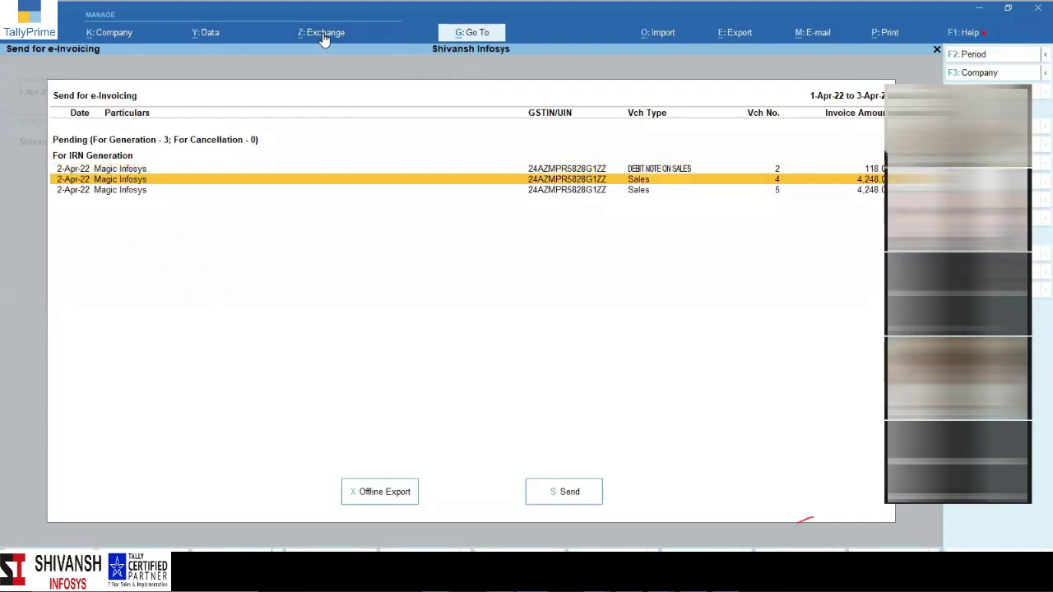
key("Up")
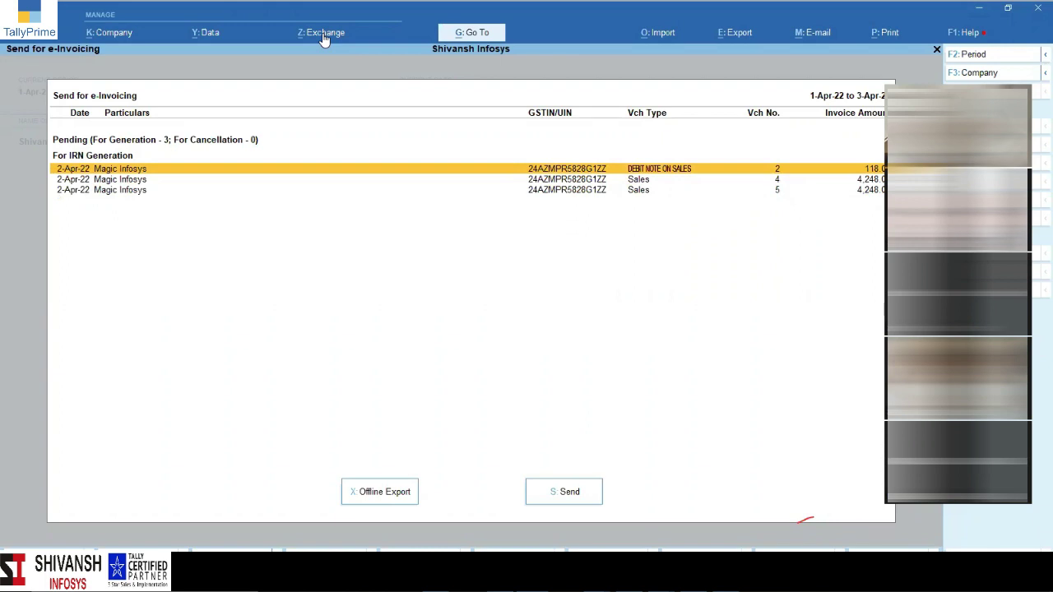
key("space")
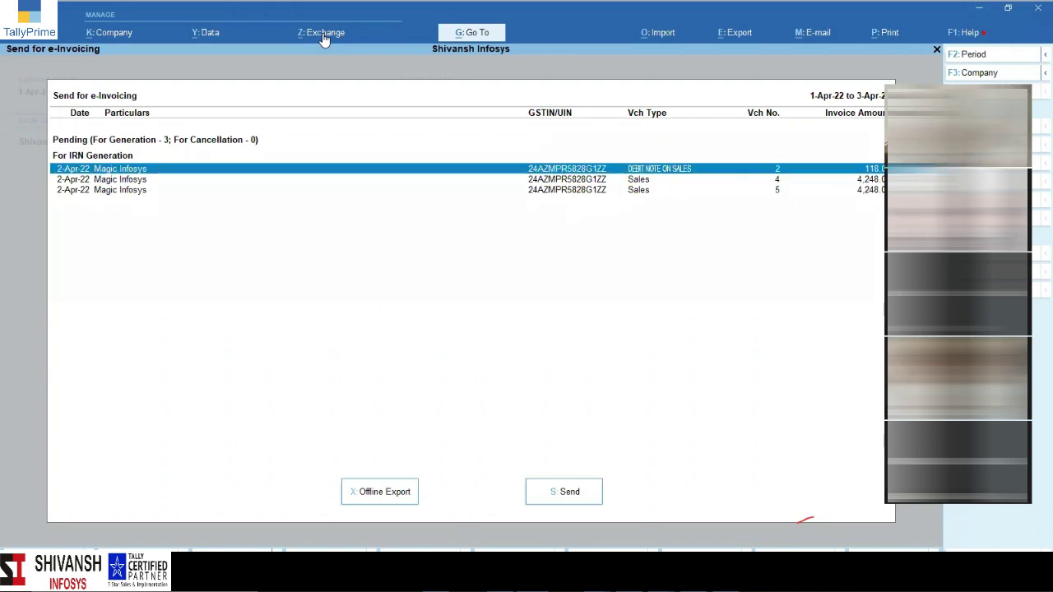
key("shift+Down")
key("shift+Down")
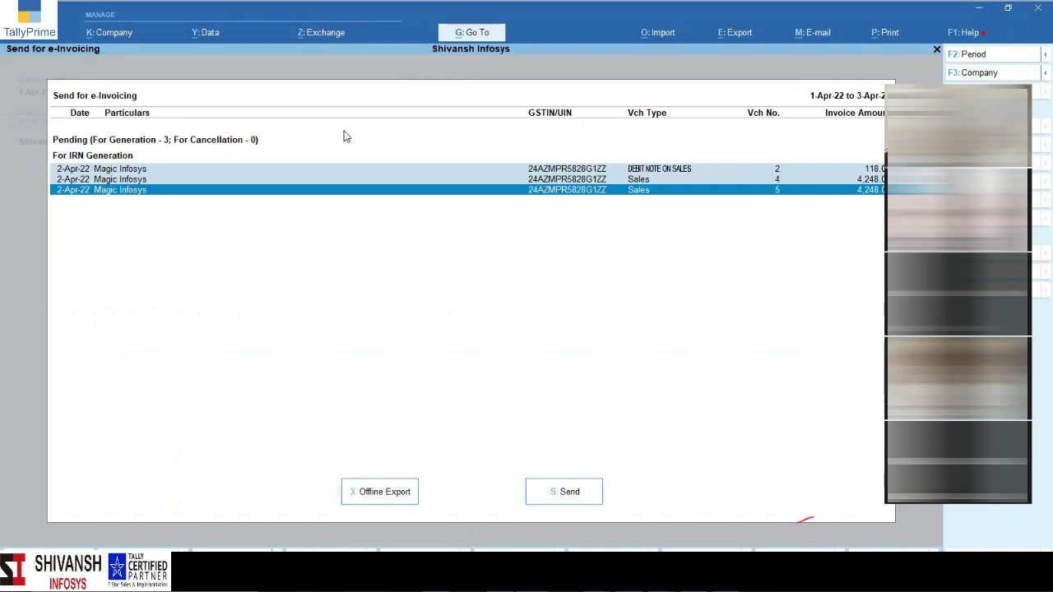
left_click(582, 503)
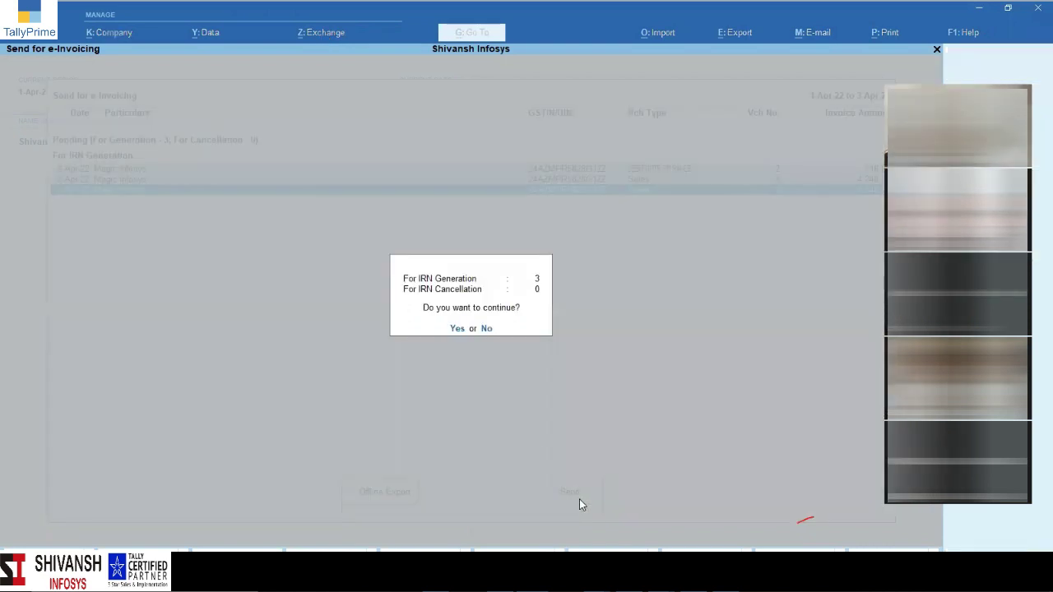
left_click(457, 329)
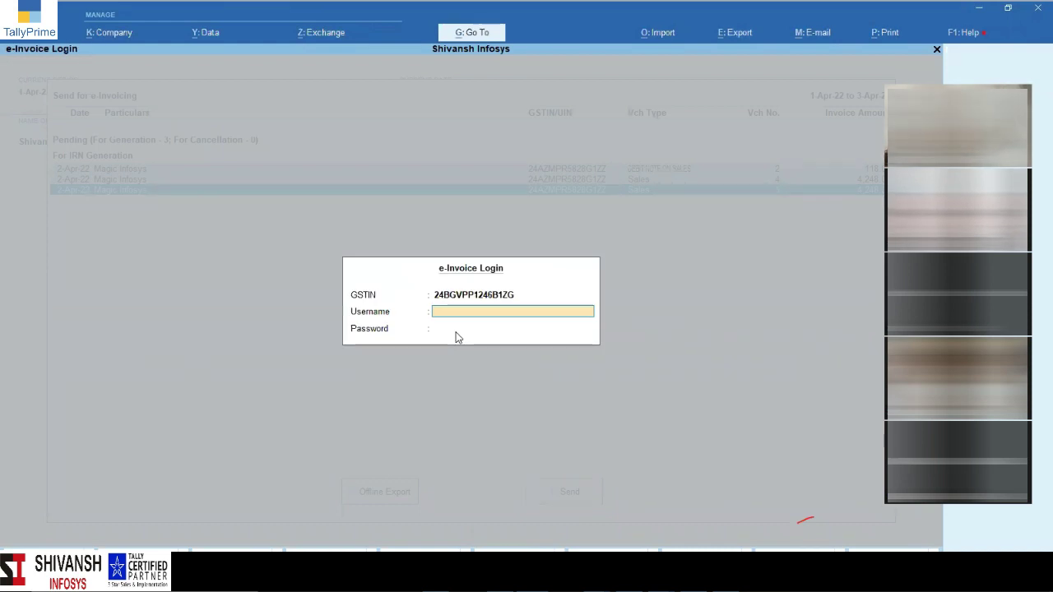
key("Escape")
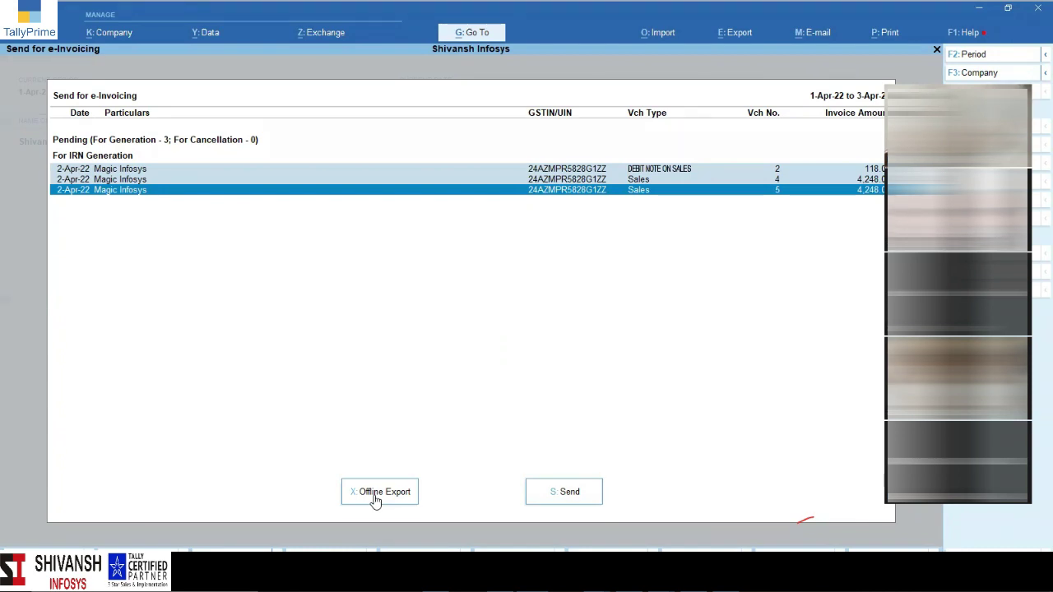
key("Escape")
key("Escape")
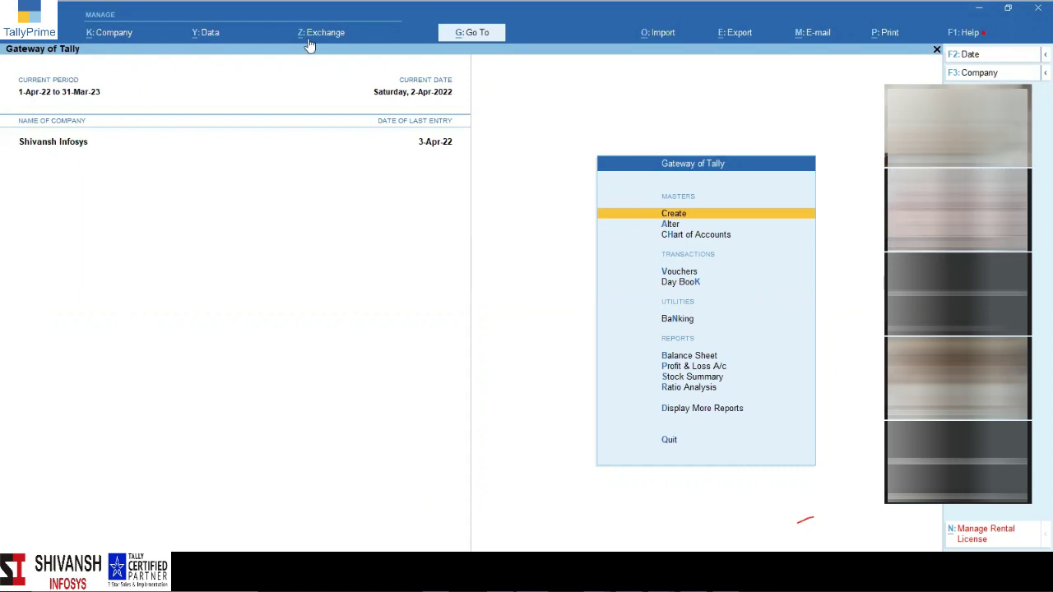
Step: Find the e-Invoice report with the search term EINV, open it, and close it again
left_click(462, 34)
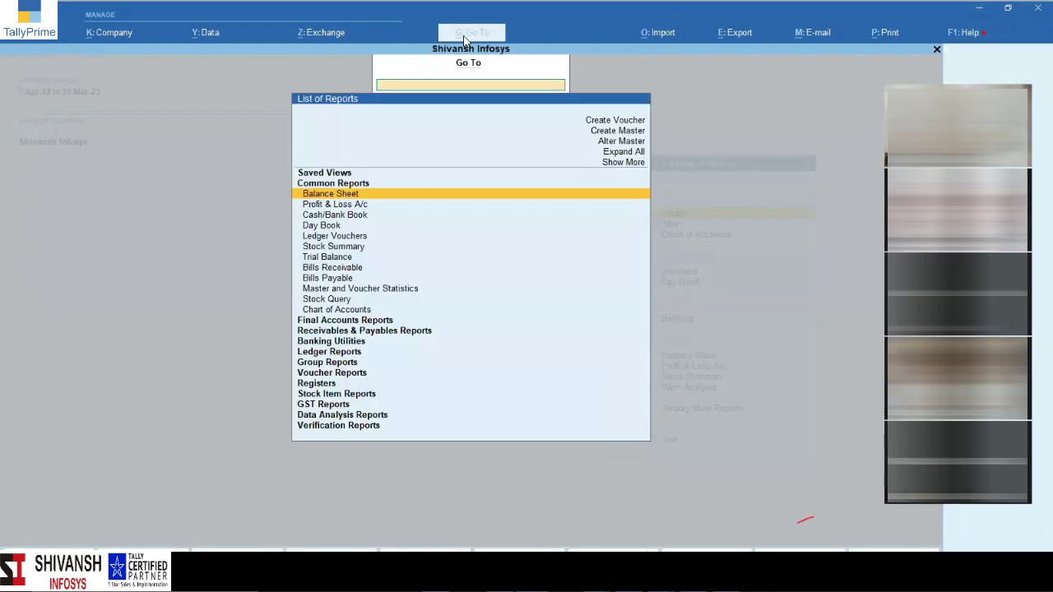
type("EINV")
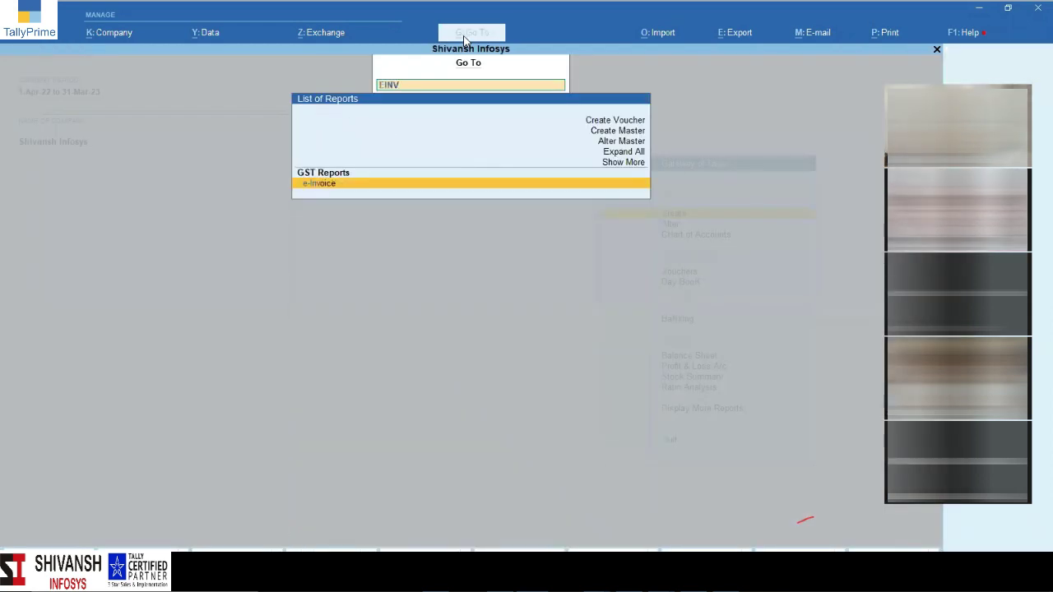
key("Return")
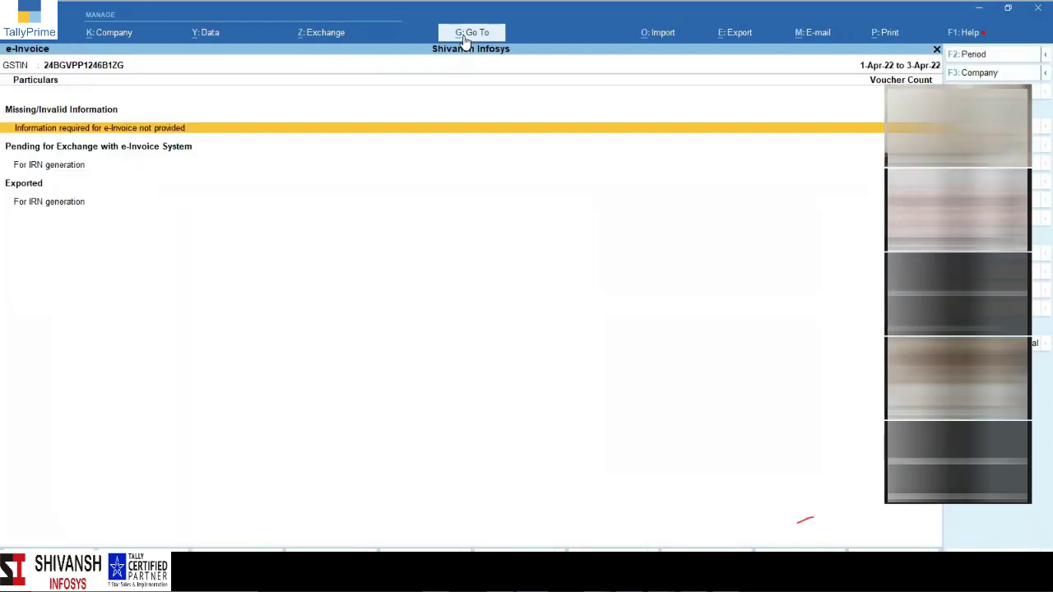
key("Escape")
Step: Open the e-Invoice report from the GST reports under Display More Reports
key("Up")
key("Up")
key("Up")
key("Down")
key("Return")
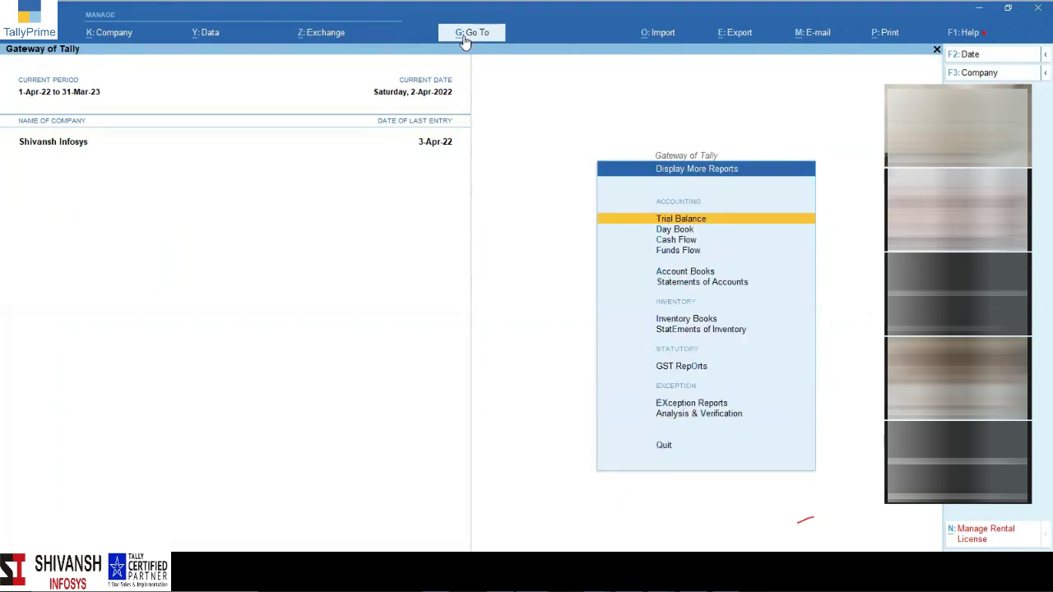
key("Down")
key("Down")
key("Down")
key("Down")
key("Down")
key("Down")
key("Down")
key("Down")
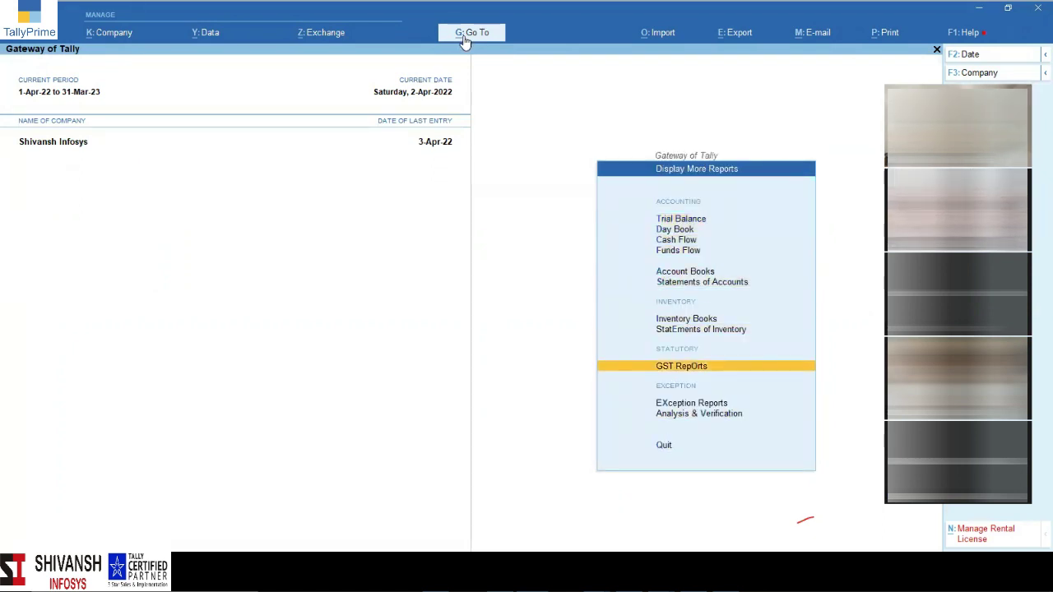
key("Return")
key("Down")
key("Down")
key("Down")
key("Return")
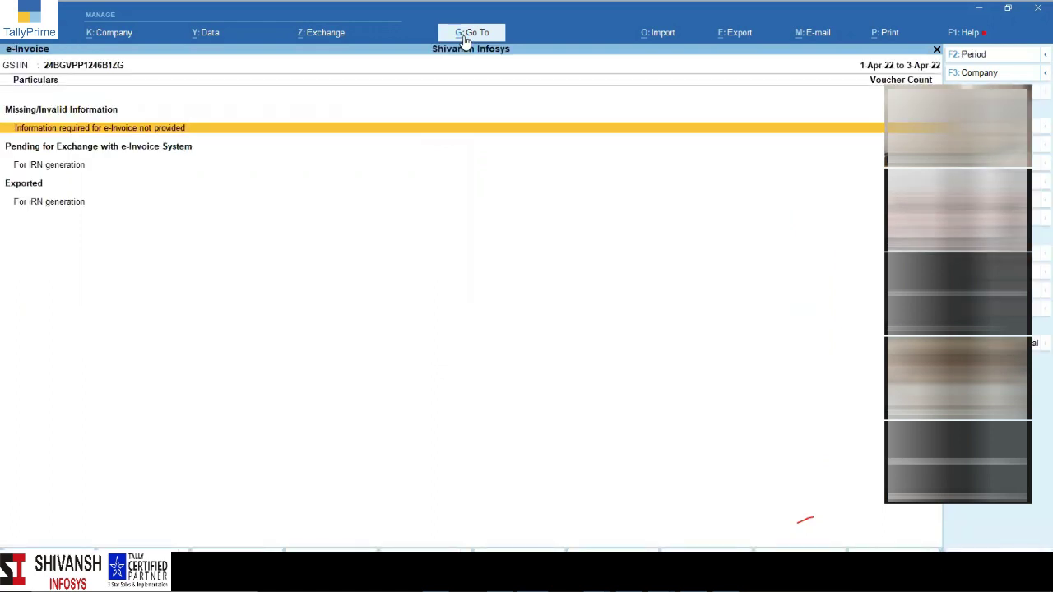
Step: Examine the missing e-invoice information for KRISHNA COMPUTER's sales voucher 6, and return to the GST reports without entering corrections
key("Down")
key("Up")
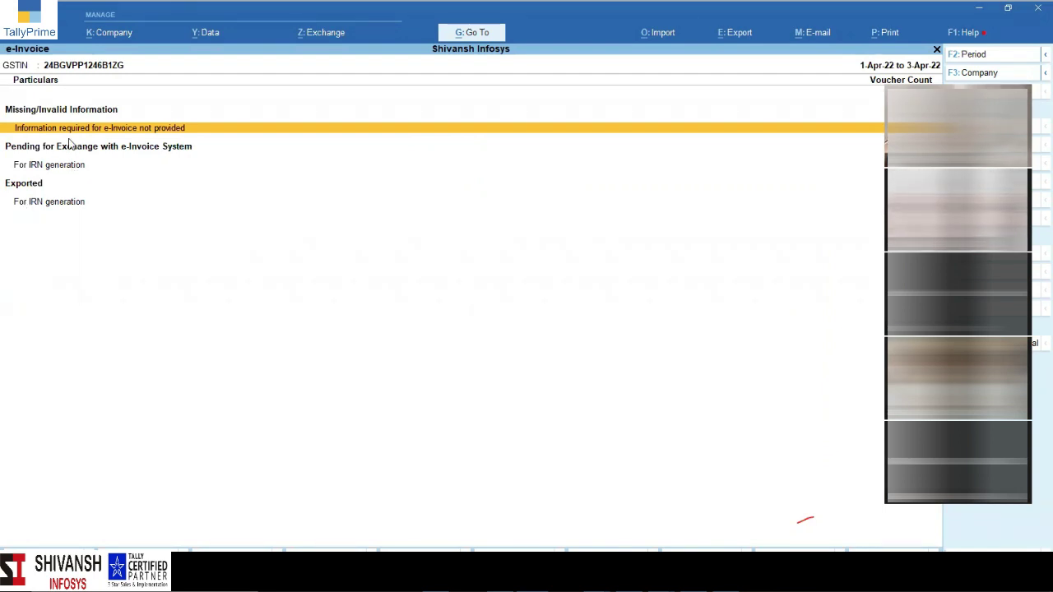
key("Return")
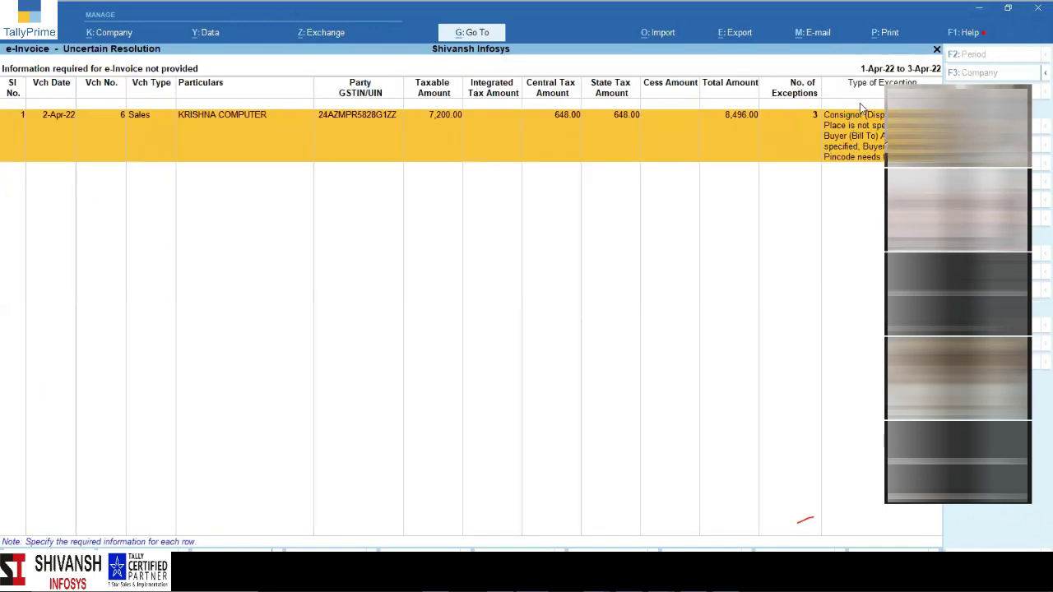
key("Return")
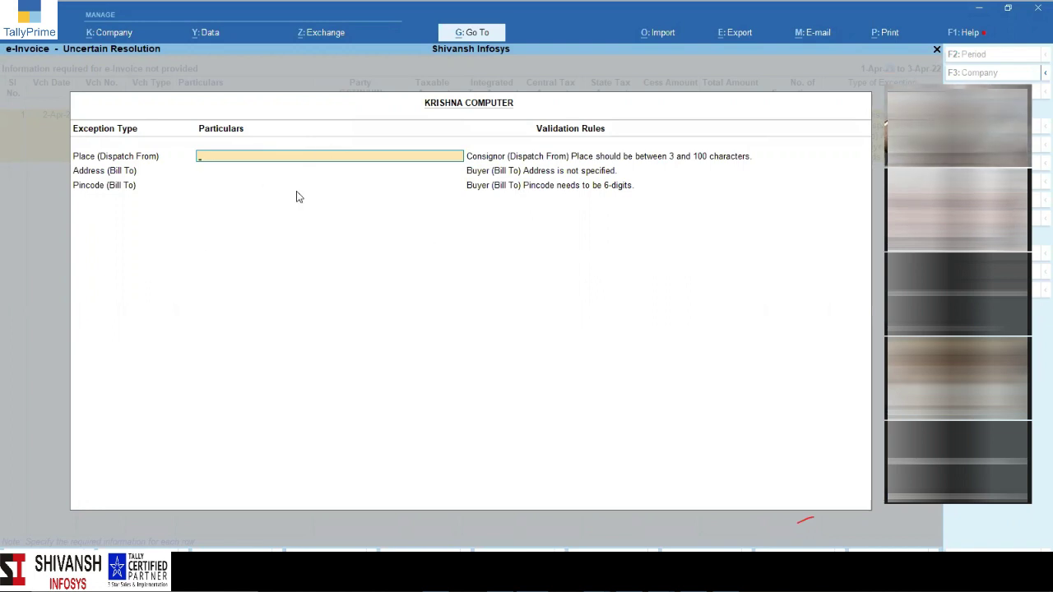
key("Escape")
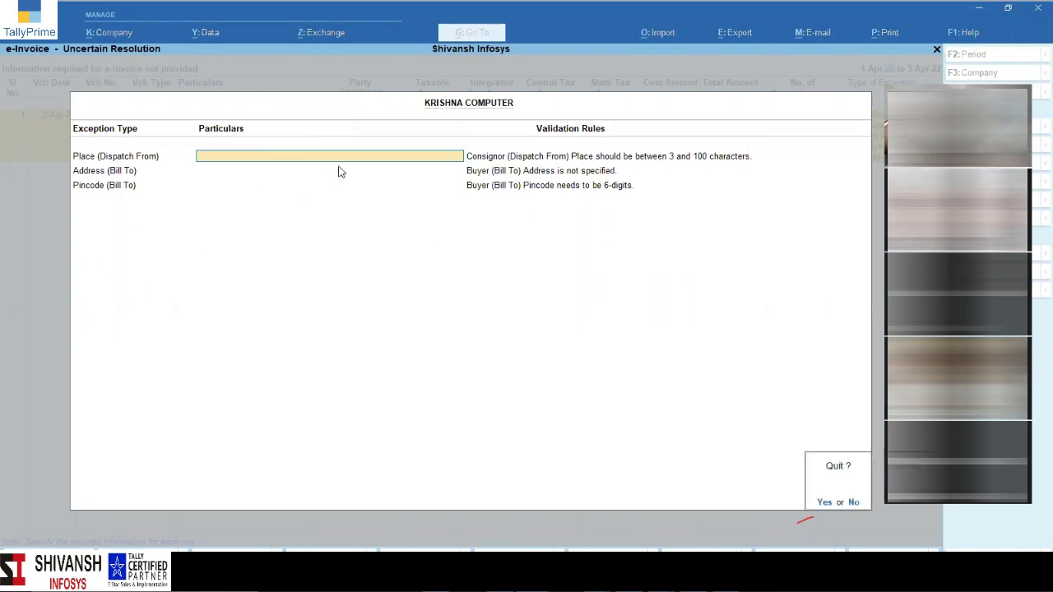
key("Return")
key("Escape")
key("Escape")
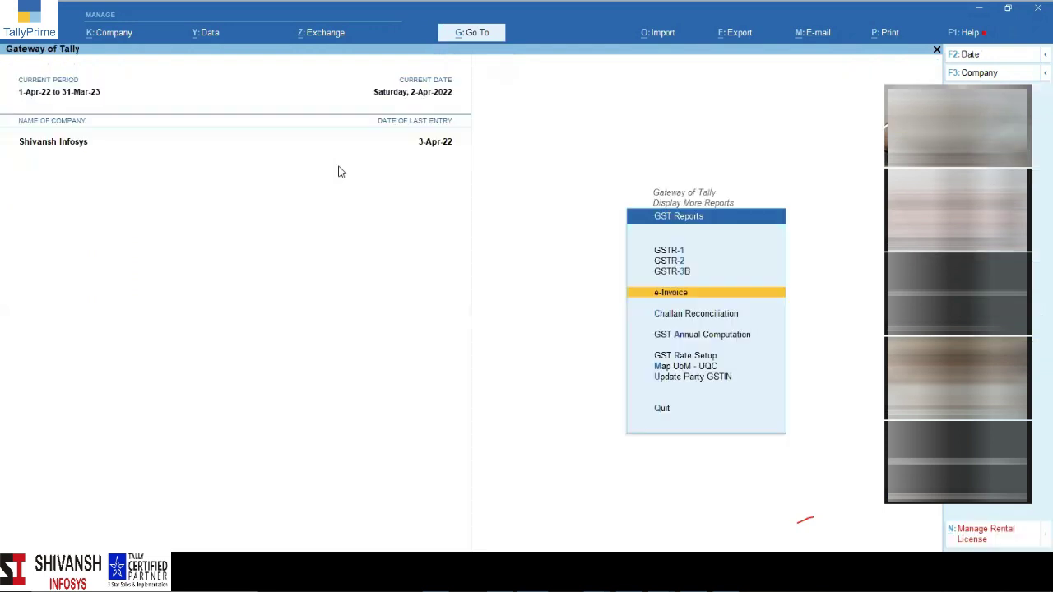
Step: Look up the e-Invoice report again by searching for EIN, and return to the additional reports list
left_click(471, 35)
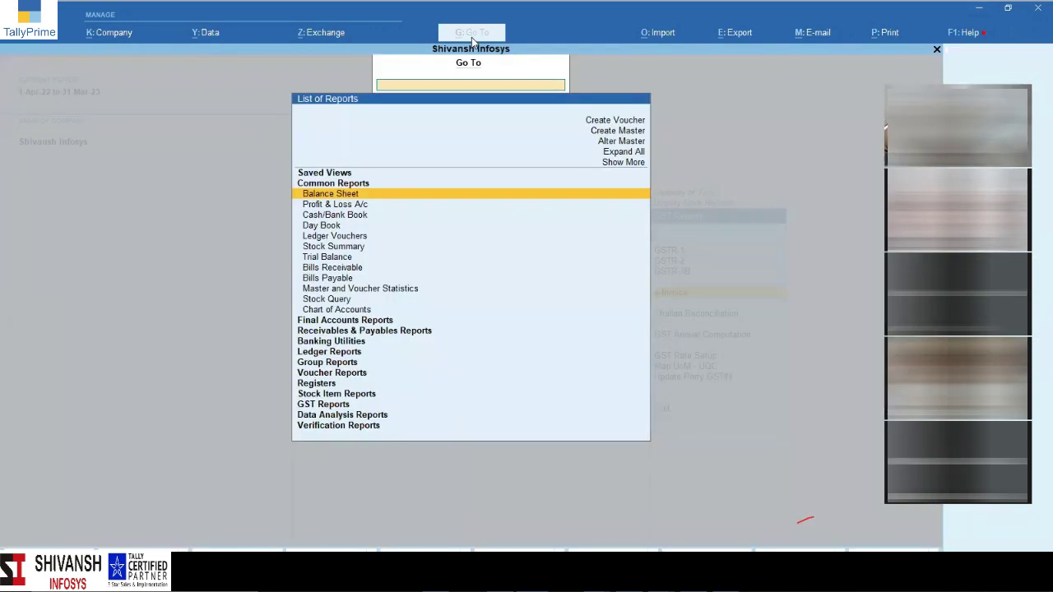
type("e-in")
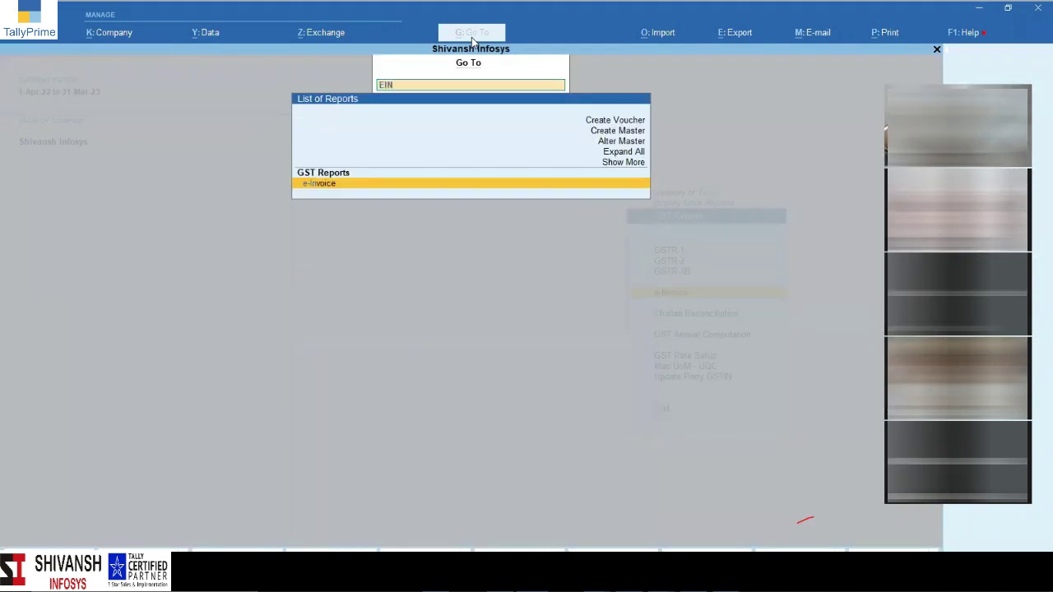
key("Return")
key("Escape")
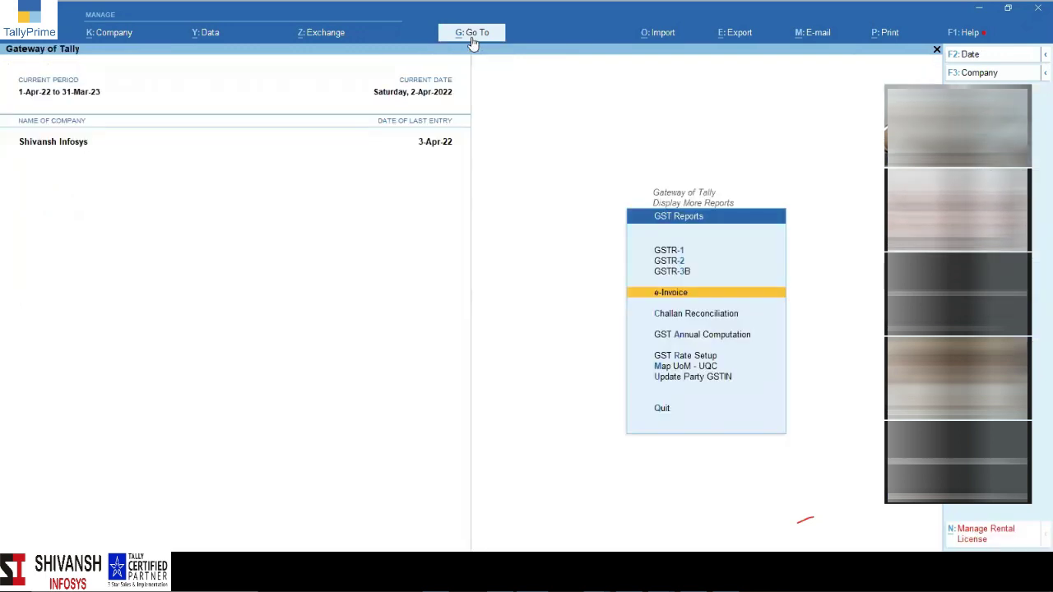
key("Escape")
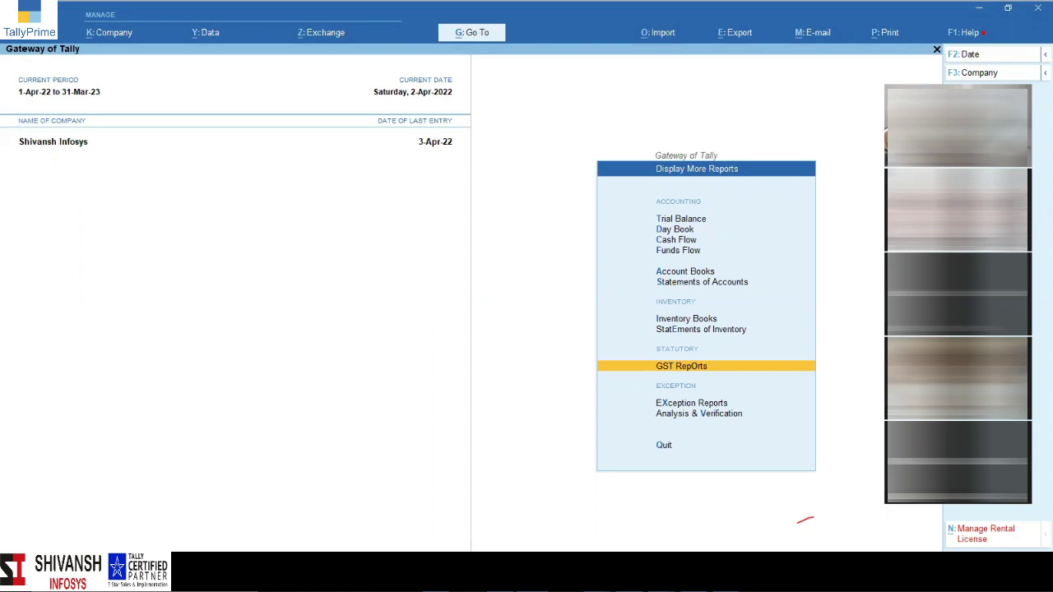
Step: Select the company Surabhi Hardwares, Bangalore for opening
key("F3")
key("y")
key("Down")
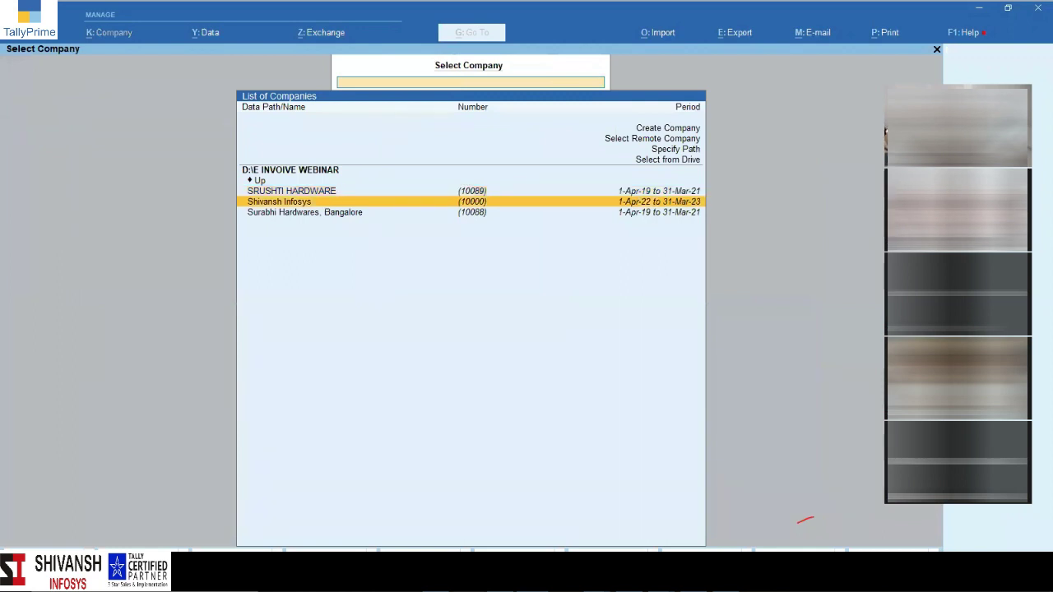
key("Down")
key("Return")
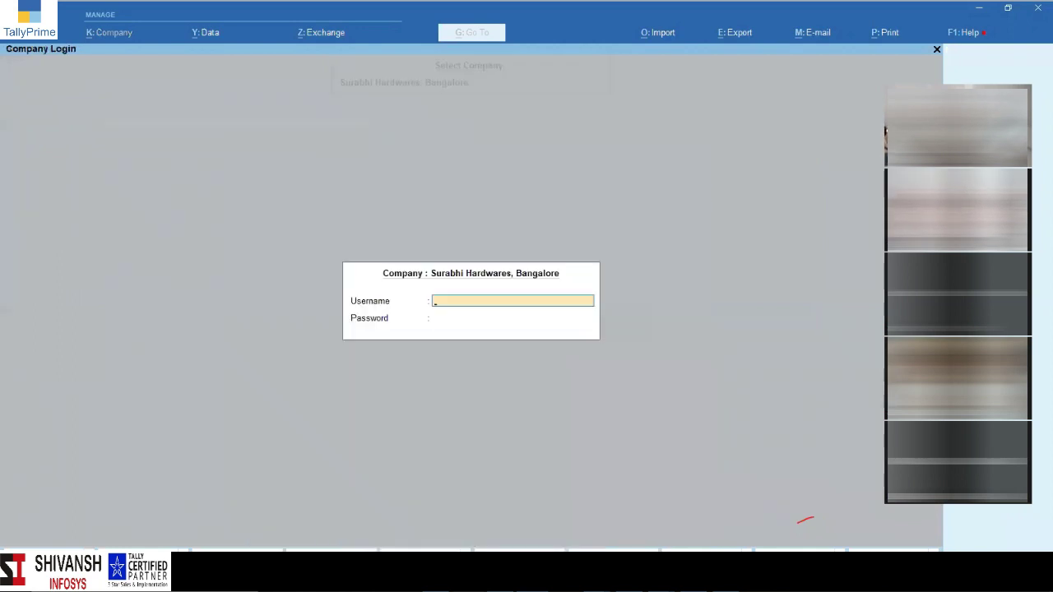
Step: Log in to Surabhi Hardwares, Bangalore by entering the company username and password
type("a")
key("Return")
type("a")
key("Return")
type("a")
key("Return")
type("a")
key("Return")
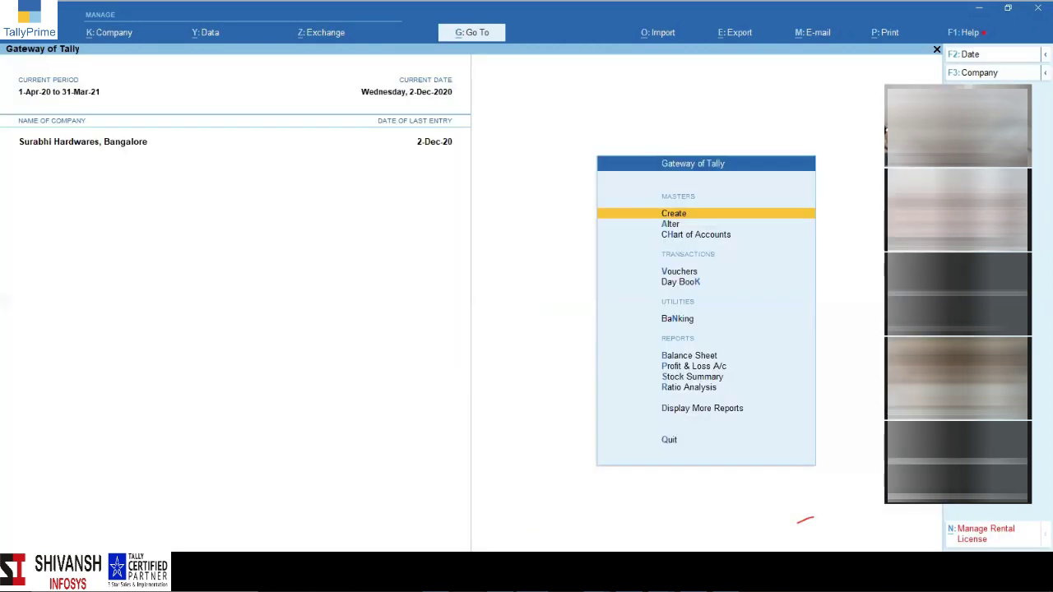
Step: Open the e-Invoice report of Surabhi Hardwares, Bangalore from its GST reports
key("Up")
key("Up")
key("Down")
key("Return")
key("Down")
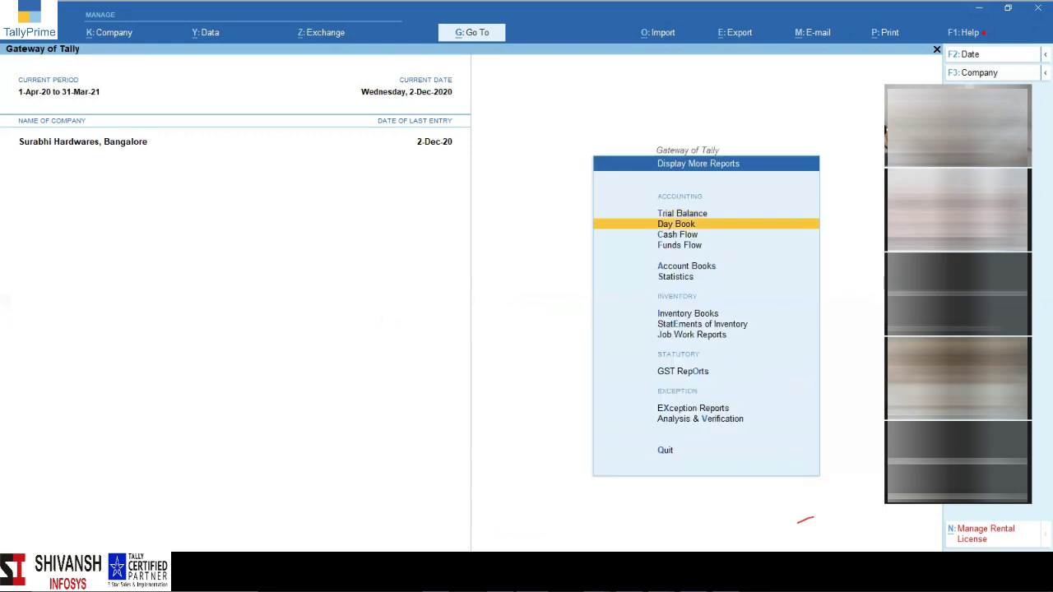
key("Down")
key("Down")
key("Down")
key("Down")
key("Down")
key("Down")
key("Down")
key("Down")
key("Return")
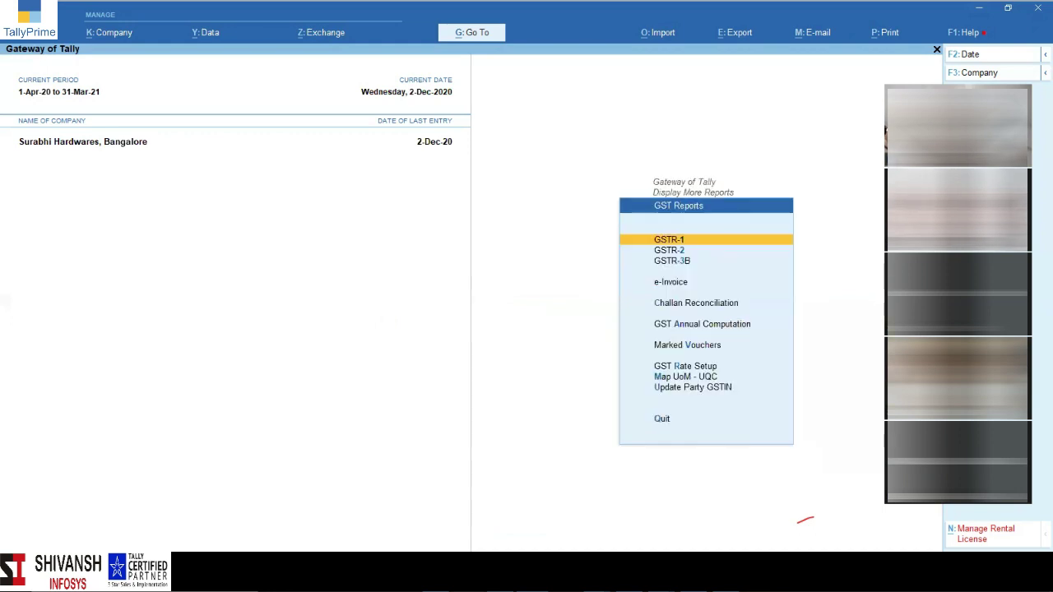
key("Down")
key("Down")
key("Down")
key("Return")
Step: Open the register of vouchers whose IRN was generated from the e-Invoice system
key("Down")
key("Down")
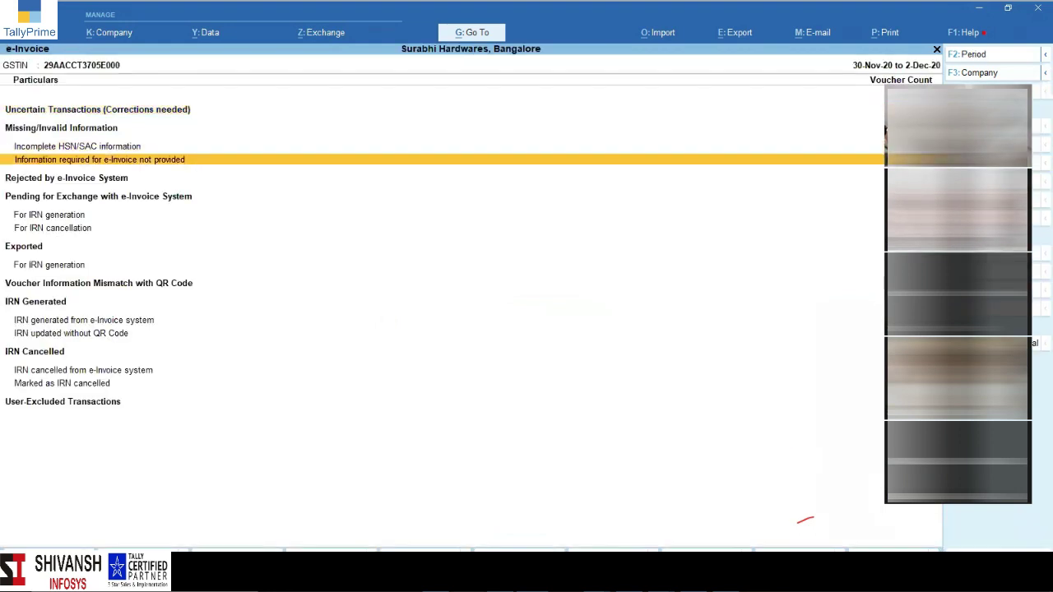
key("Down")
key("Down")
key("Down")
key("Down")
key("Down")
key("Up")
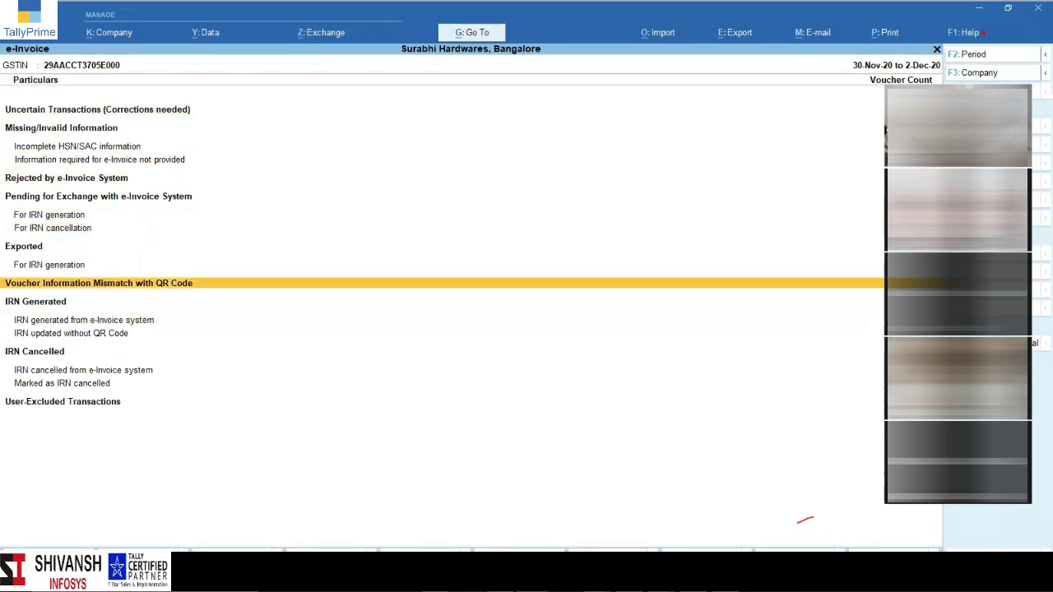
key("Down")
key("Up")
key("Down")
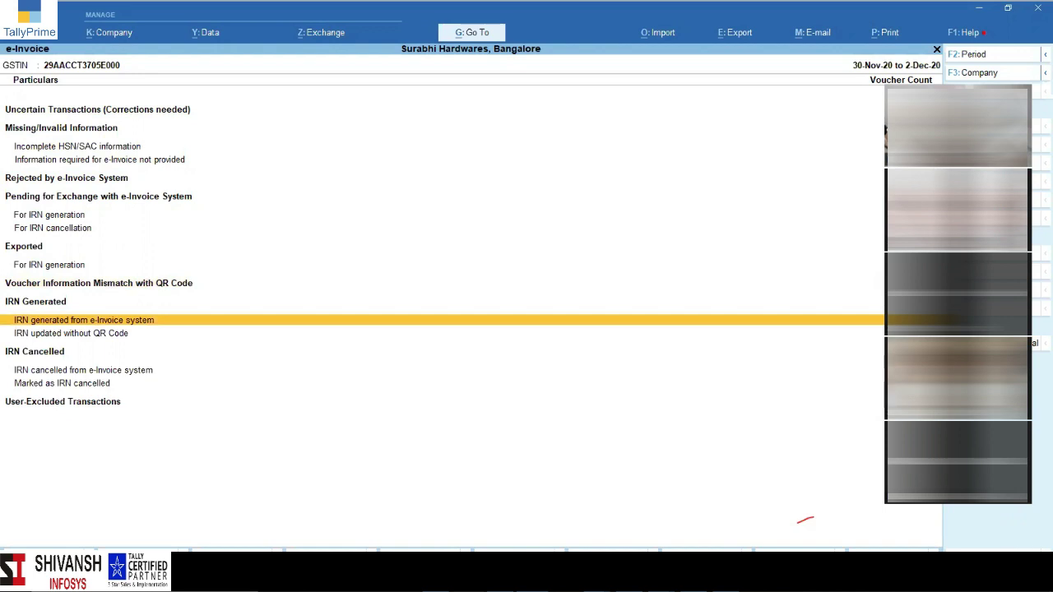
key("Return")
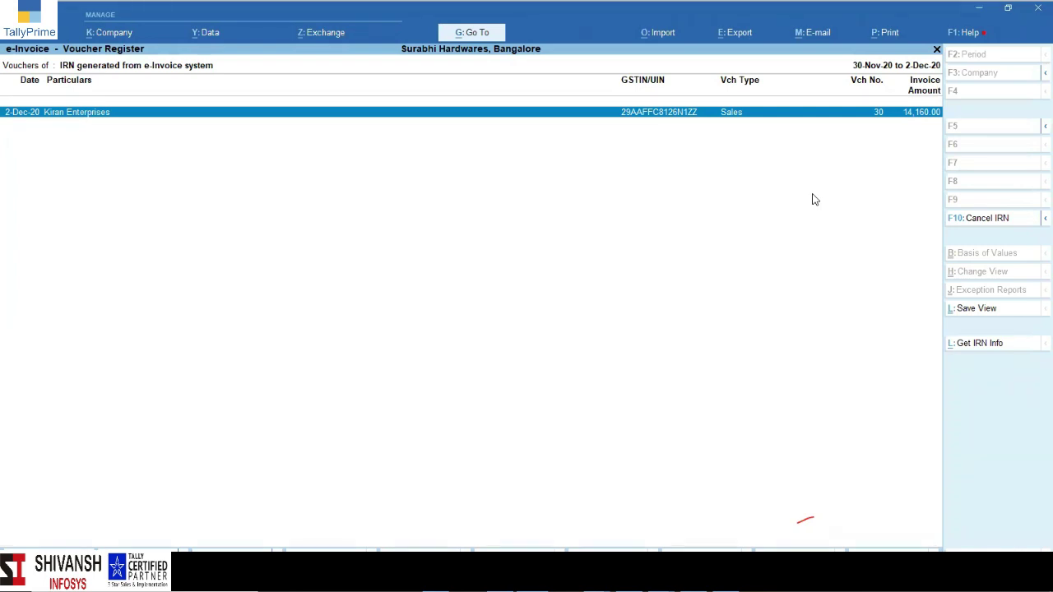
Step: Cancel the IRN of Kiran Enterprises' voucher 30 with reason 3 - Order Cancelled and the remark Order Cancelled, and leave the e-Invoice report
left_click(998, 224)
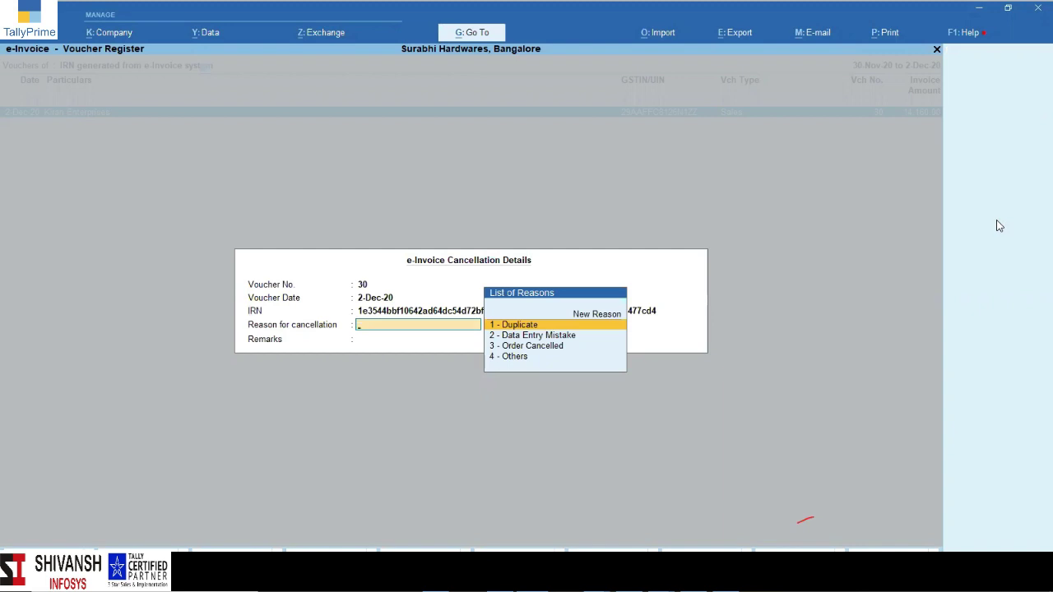
key("Down")
key("Down")
key("Return")
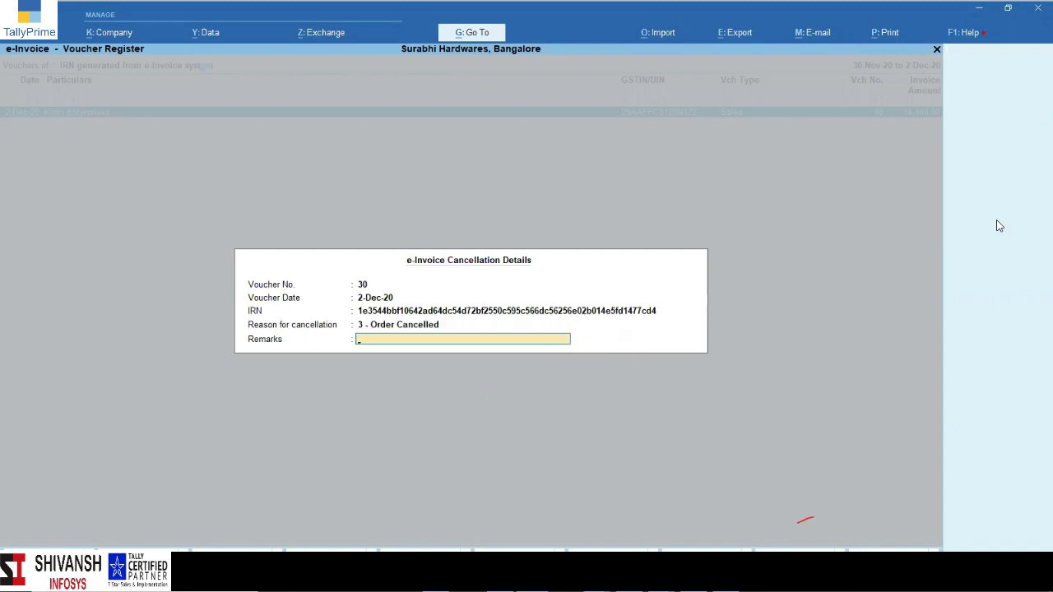
type("Order  Cancelled")
key("Return")
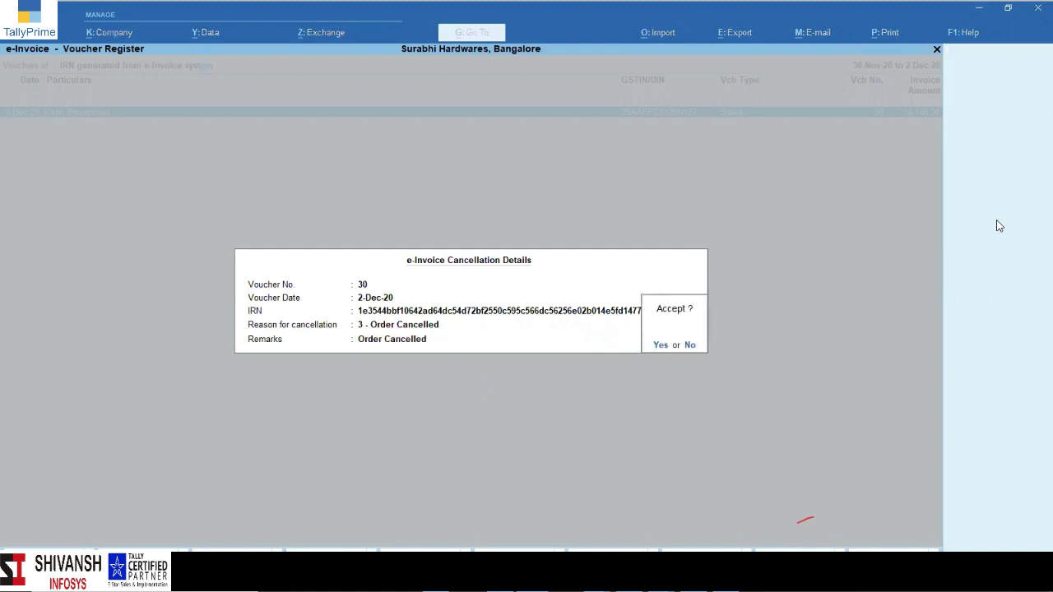
key("Return")
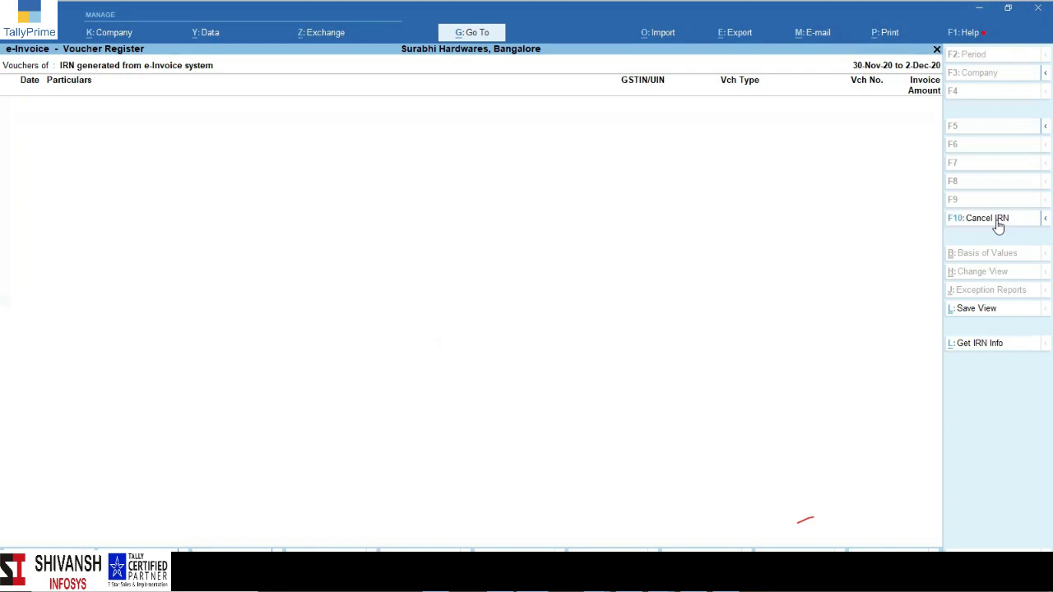
key("Escape")
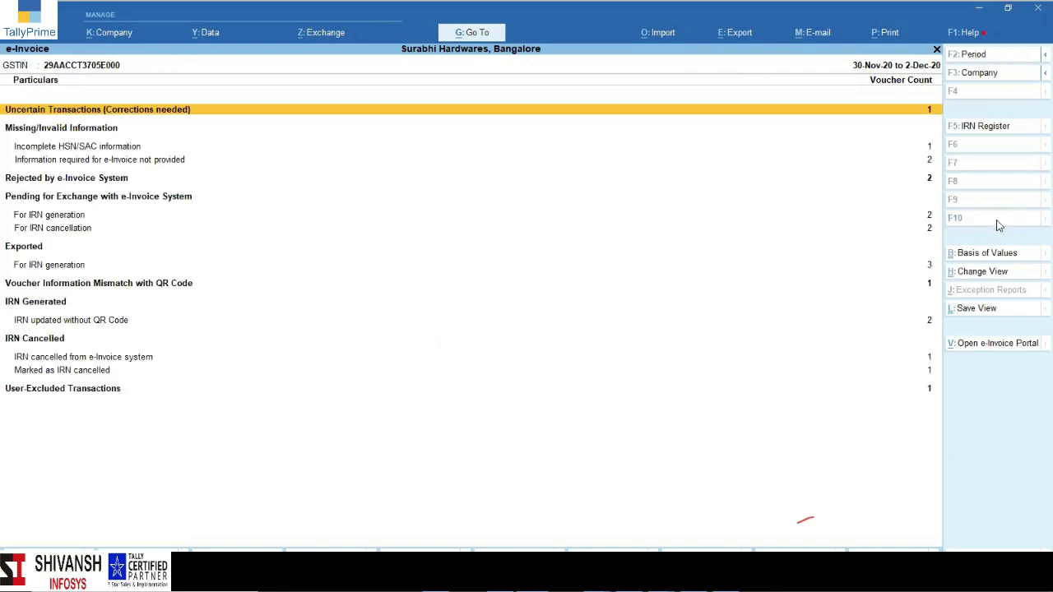
key("Escape")
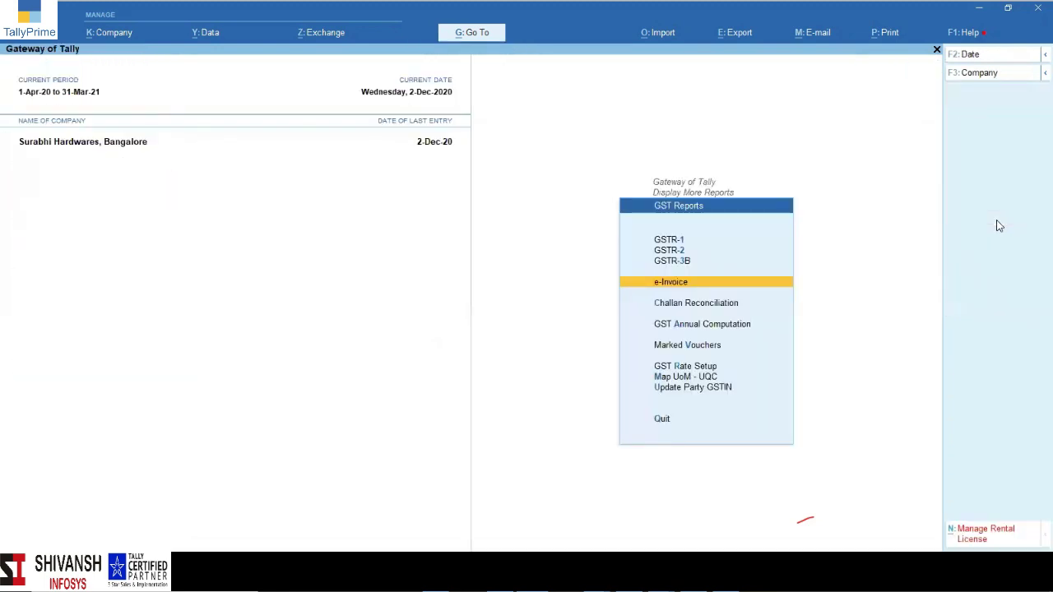
Step: Open the Send for e-Invoicing list and review the vouchers pending for IRN generation and cancellation
left_click(349, 39)
key("Down")
key("Down")
key("Down")
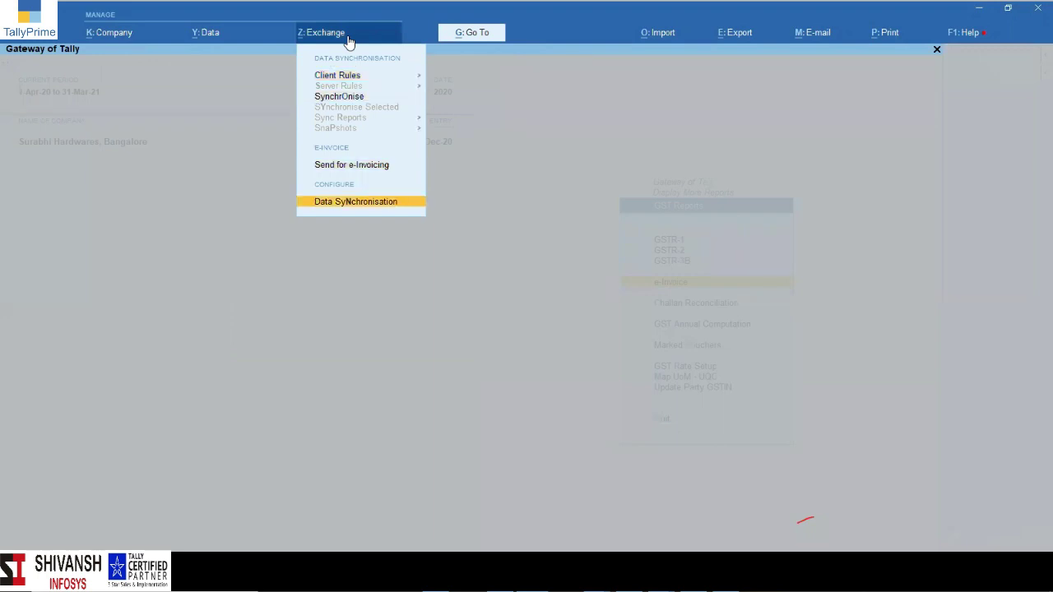
key("Up")
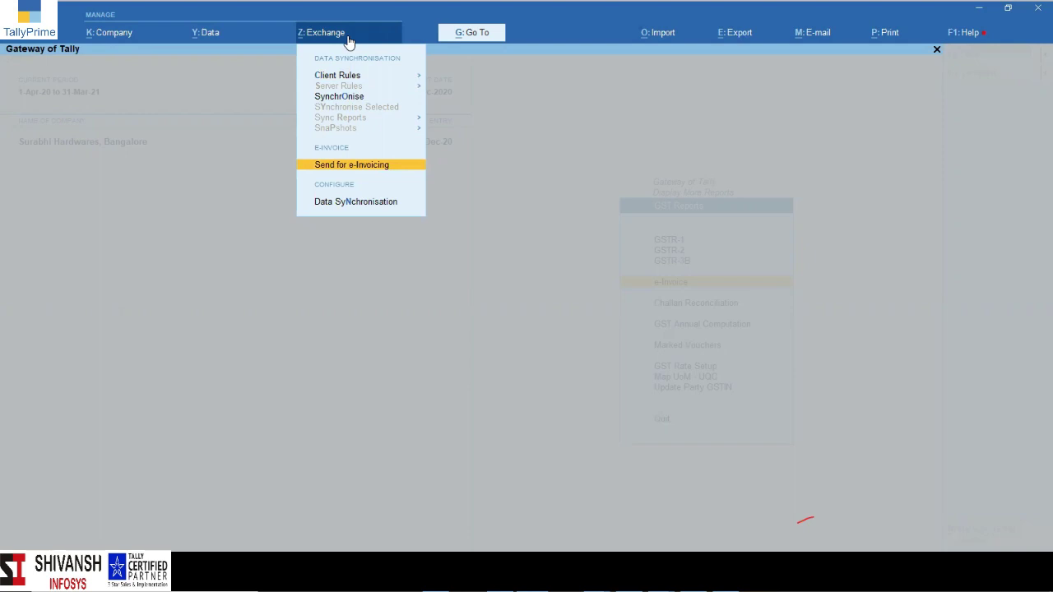
key("Return")
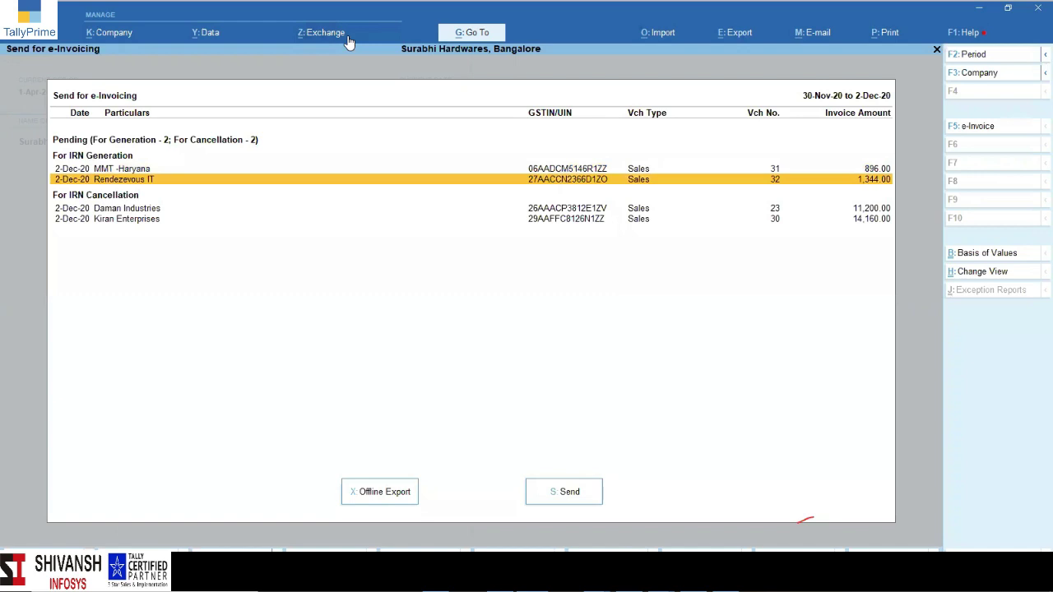
key("Up")
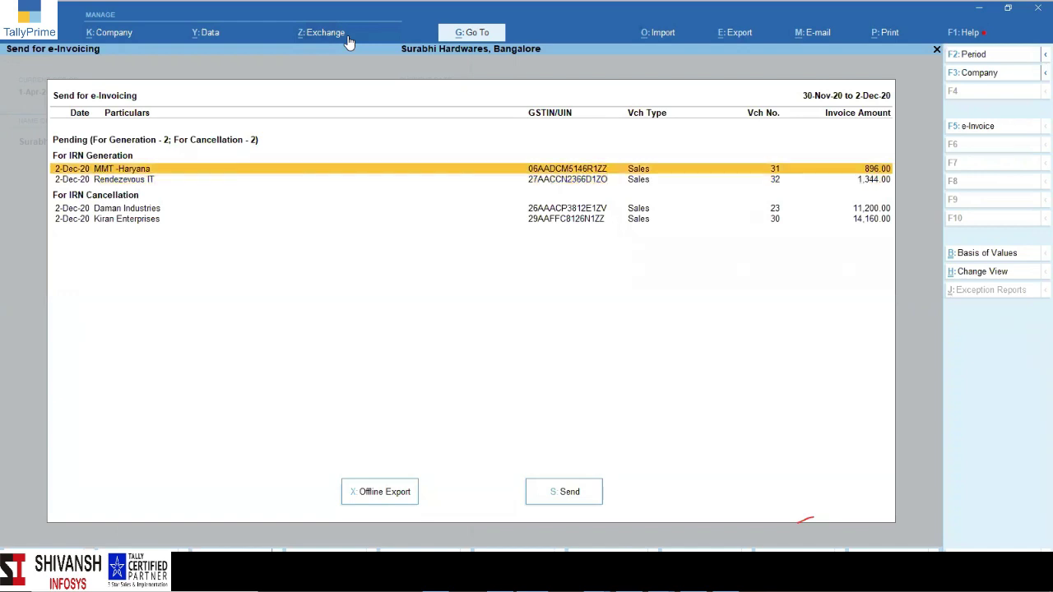
Step: Try to send only Kiran Enterprises' voucher 30 for IRN cancellation, leaving at the e-Invoice login
left_click(102, 222)
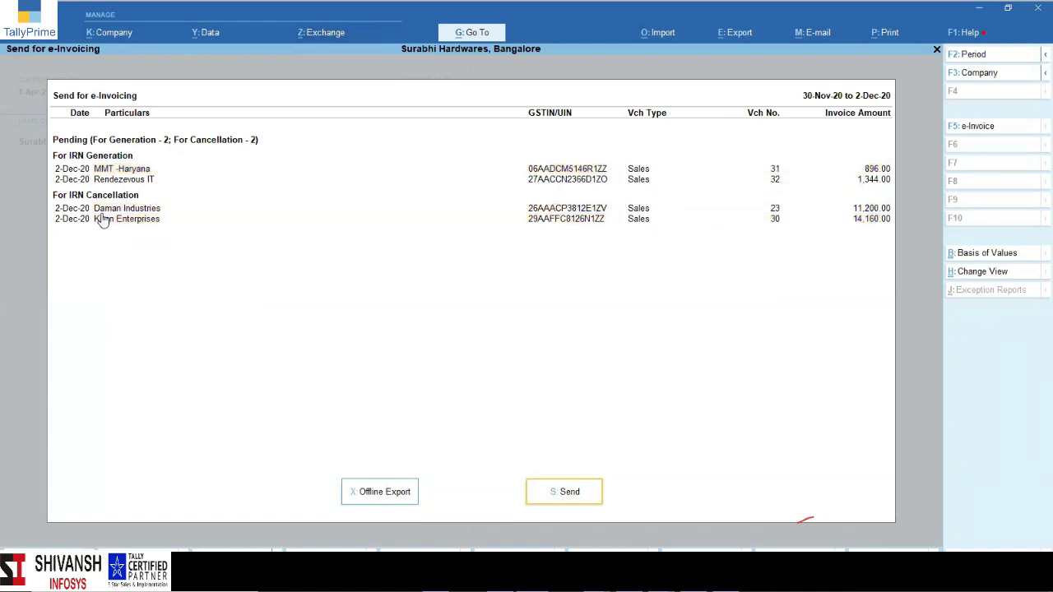
left_click(102, 222)
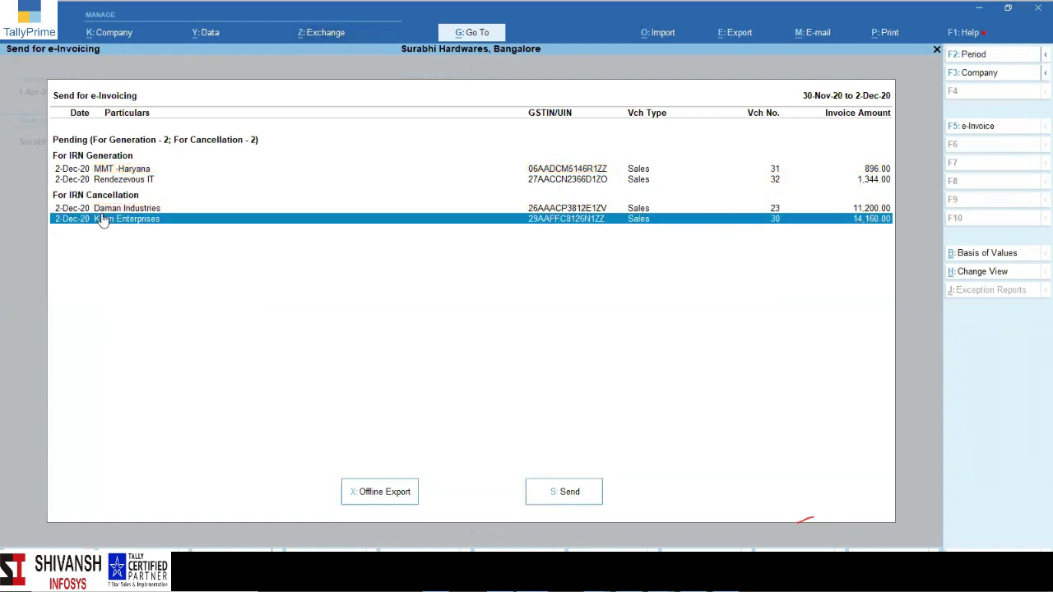
left_click(568, 495)
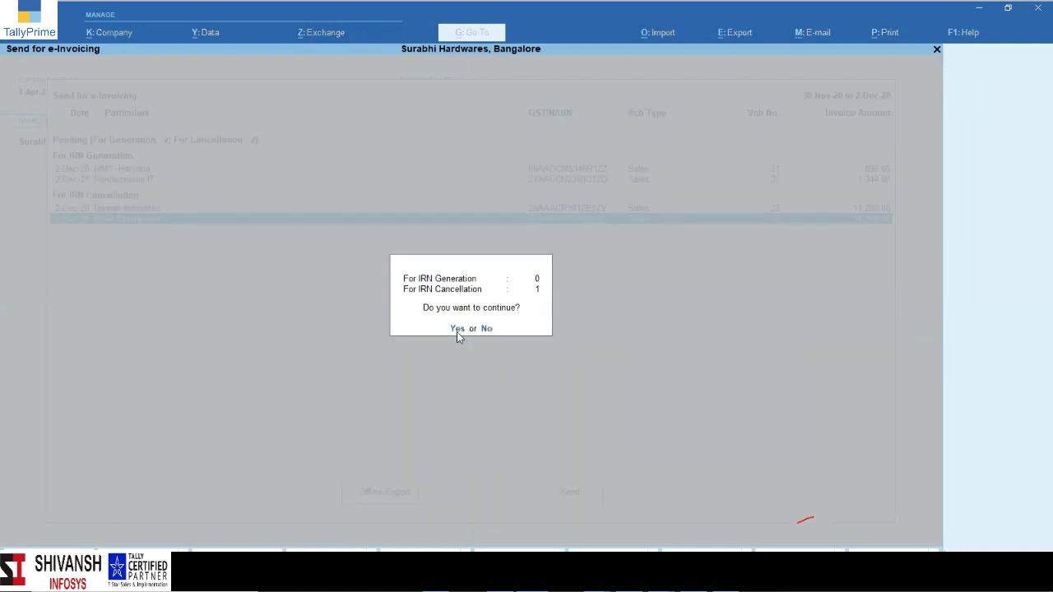
left_click(457, 330)
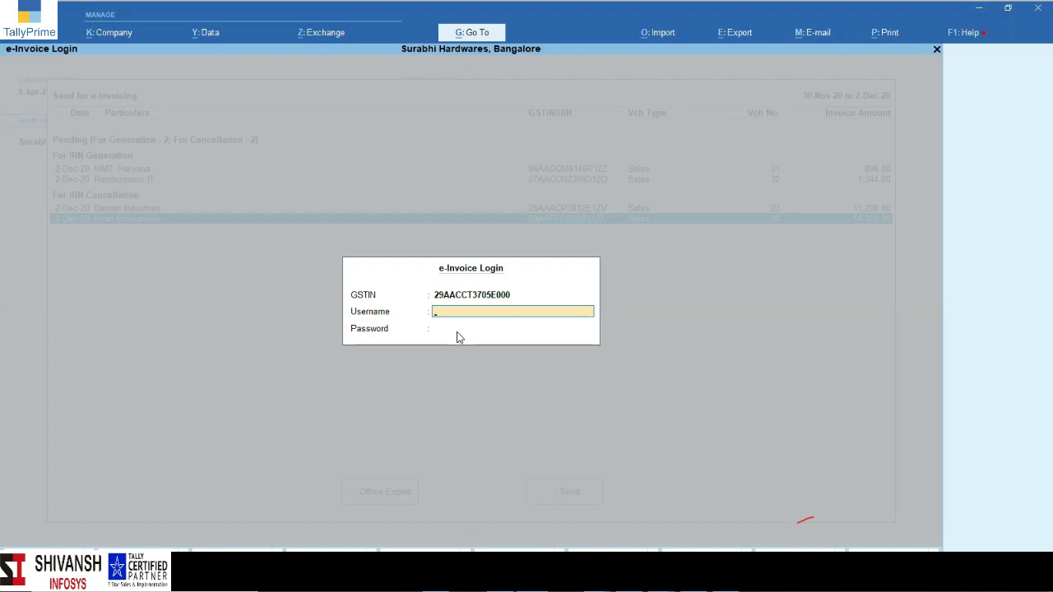
key("Escape")
key("Escape")
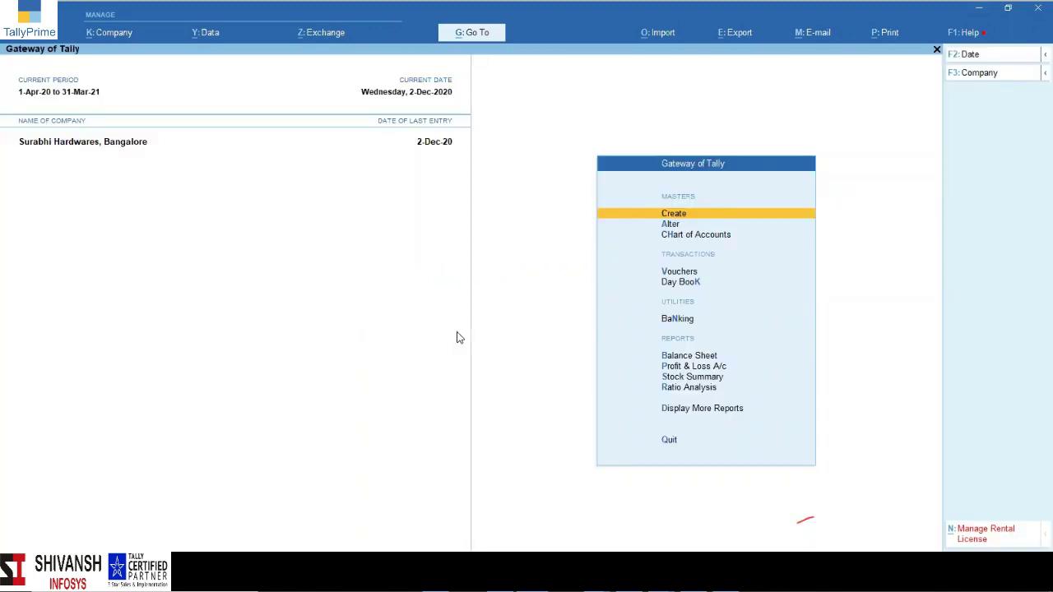
Step: Reopen the Send for e-Invoicing list of Surabhi Hardwares, Bangalore
left_click(349, 44)
key("Down")
key("Down")
key("Up")
key("Return")
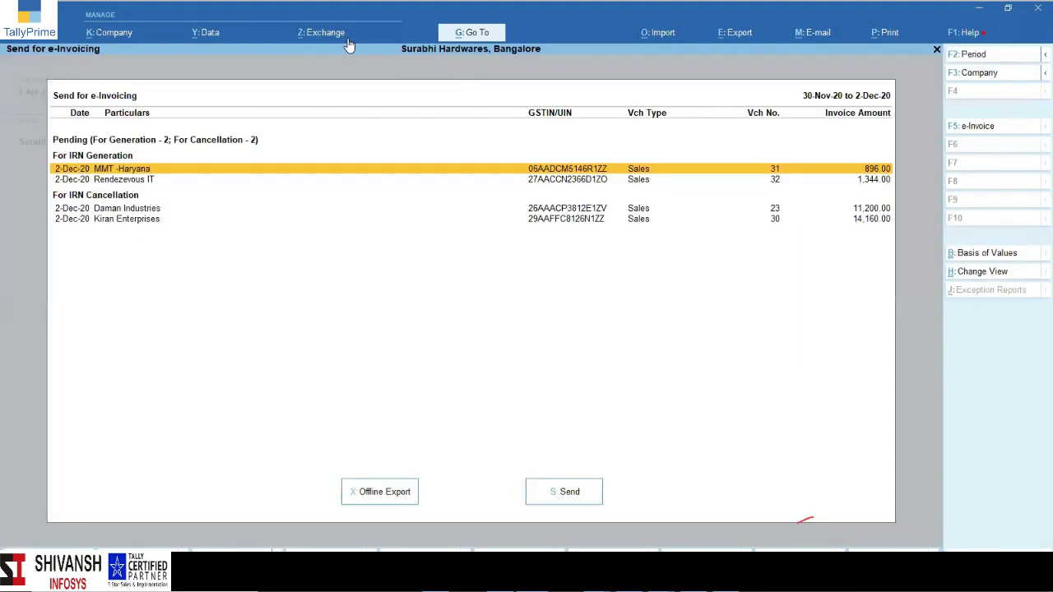
Step: Select the MMT -Haryana and Rendezevous IT vouchers pending for IRN generation, and leave the list without sending them
key("Down")
key("Down")
key("Up")
key("Up")
key("space")
key("Down")
key("space")
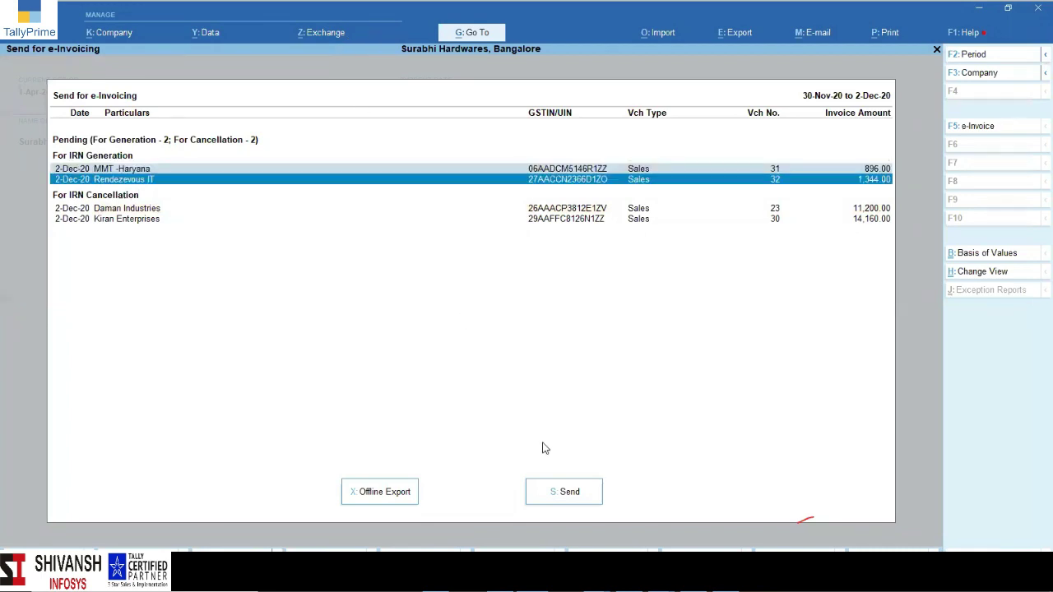
key("Escape")
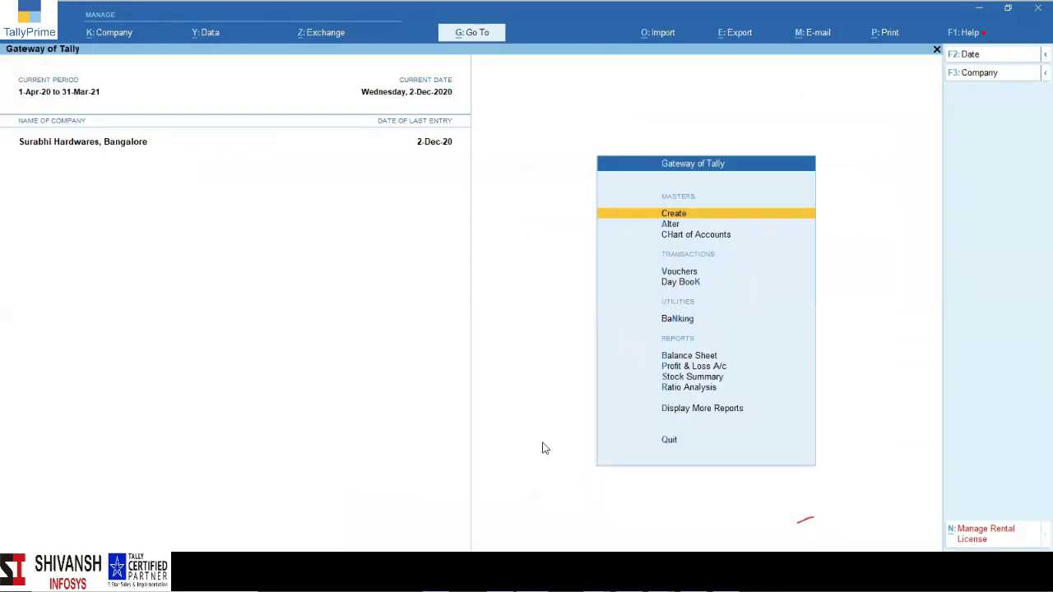
Step: Open the Day Book for 2-Dec-20 and go through its sales vouchers down to Rendezevous IT's voucher 32
key("k")
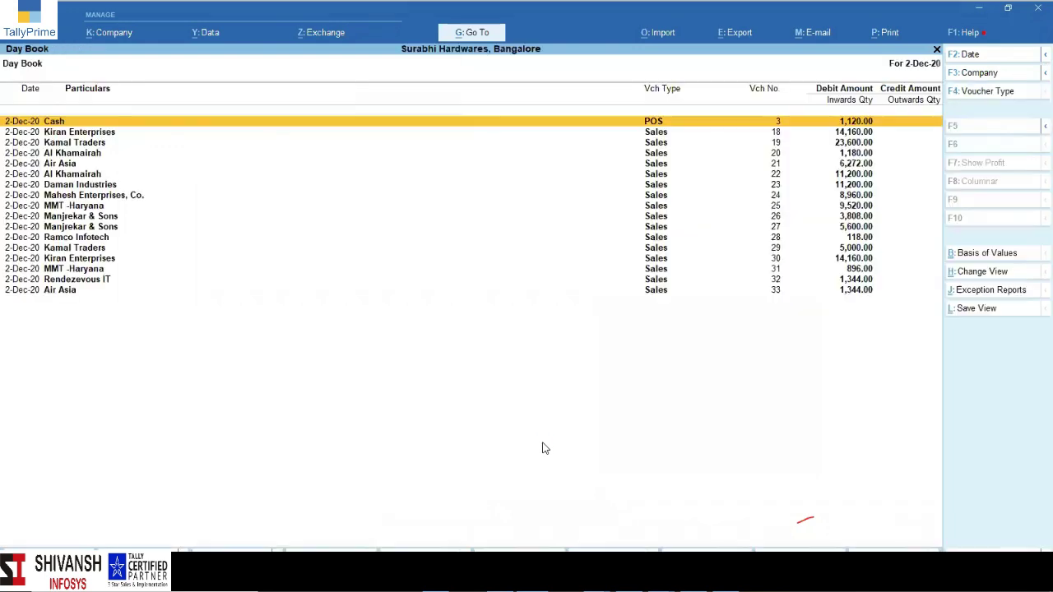
key("Down")
key("Down")
key("Down")
key("Down")
key("Down")
key("Down")
key("Down")
key("Down")
key("Down")
key("Down")
key("Down")
key("Down")
key("Down")
key("Down")
key("Down")
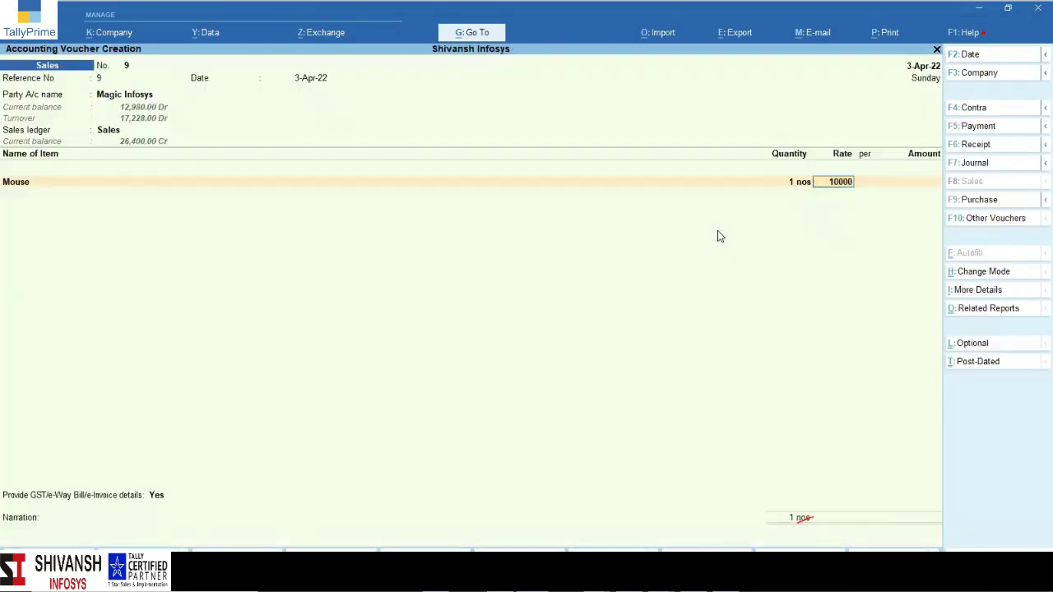
key("Return")
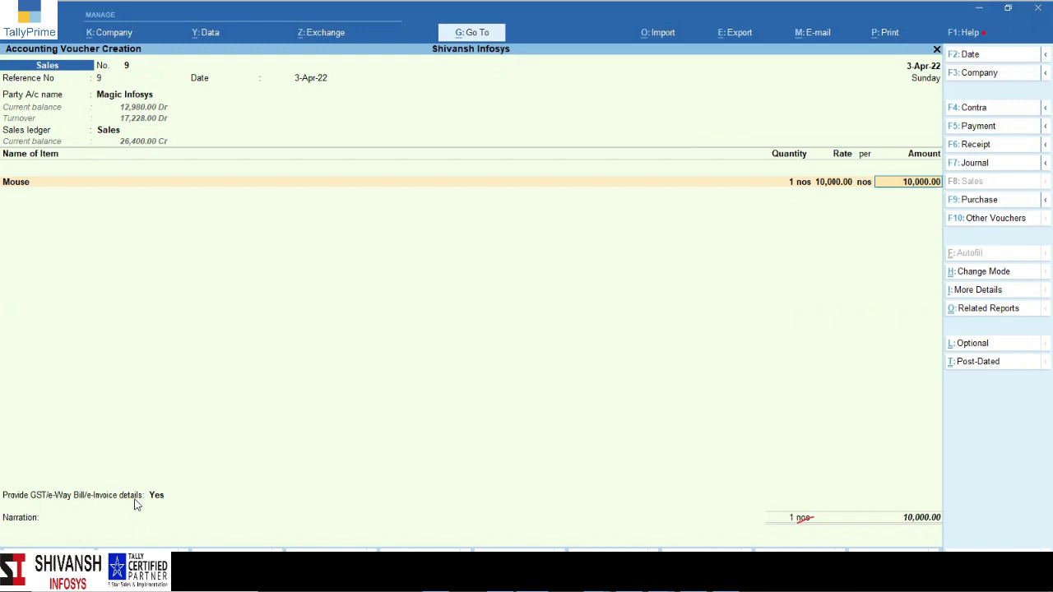
key("BackSpace")
key("Escape")
Step: Open the list of April sales vouchers from the Sales Register of Shivansh Infosys
key("d")
key("a")
key("s")
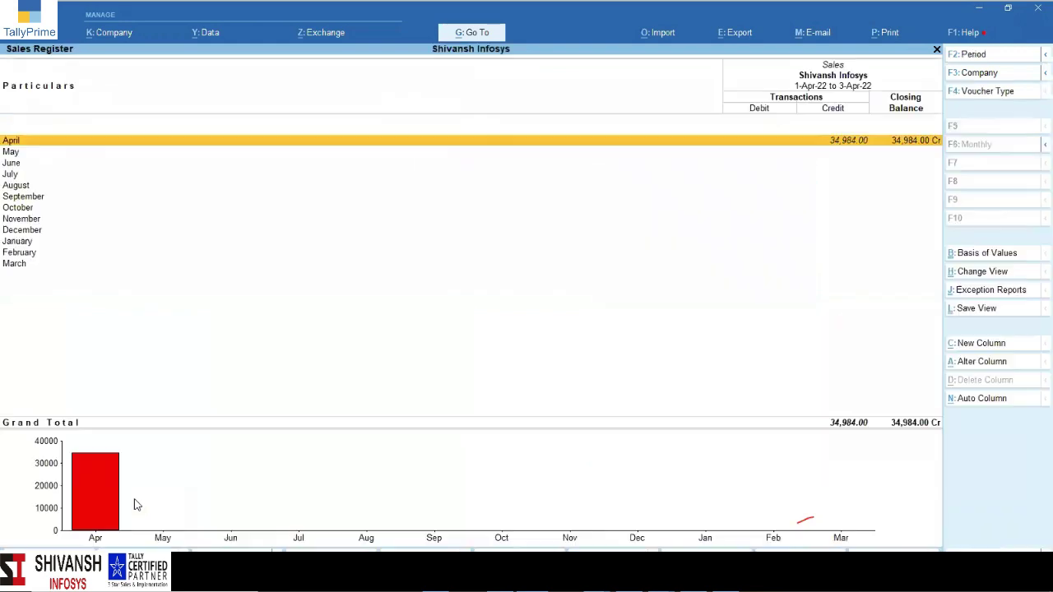
key("Return")
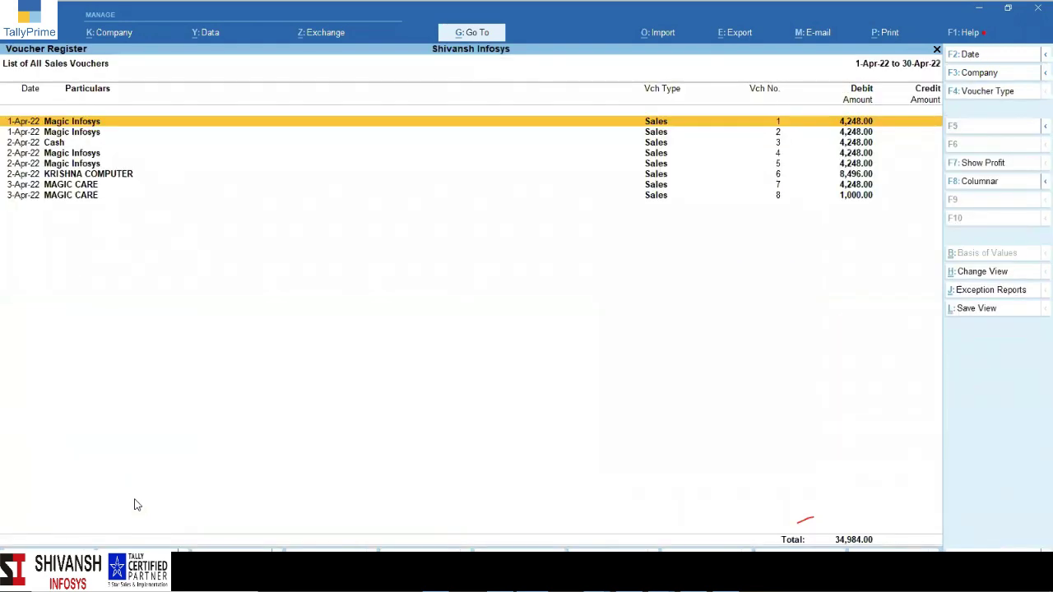
Step: View the Cash party's sales voucher 3 and return to the April voucher list
key("Down")
key("Down")
key("Return")
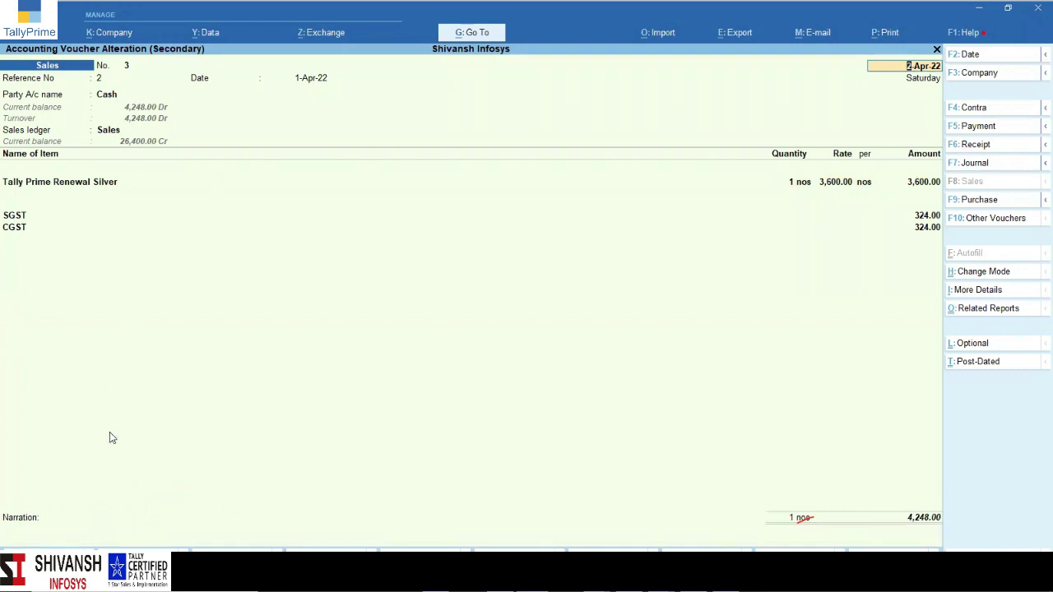
key("Escape")
key("y")
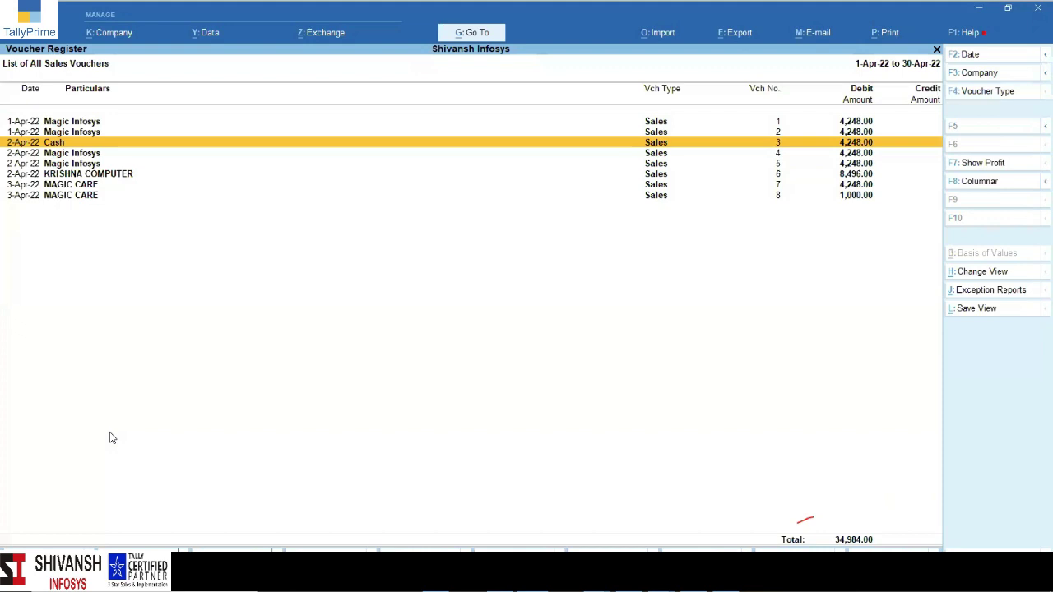
Step: Open MAGIC CARE's ledger from sales voucher 7, examine its mailing and tax registration details, and return to the voucher
key("Down")
key("Down")
key("Down")
key("Down")
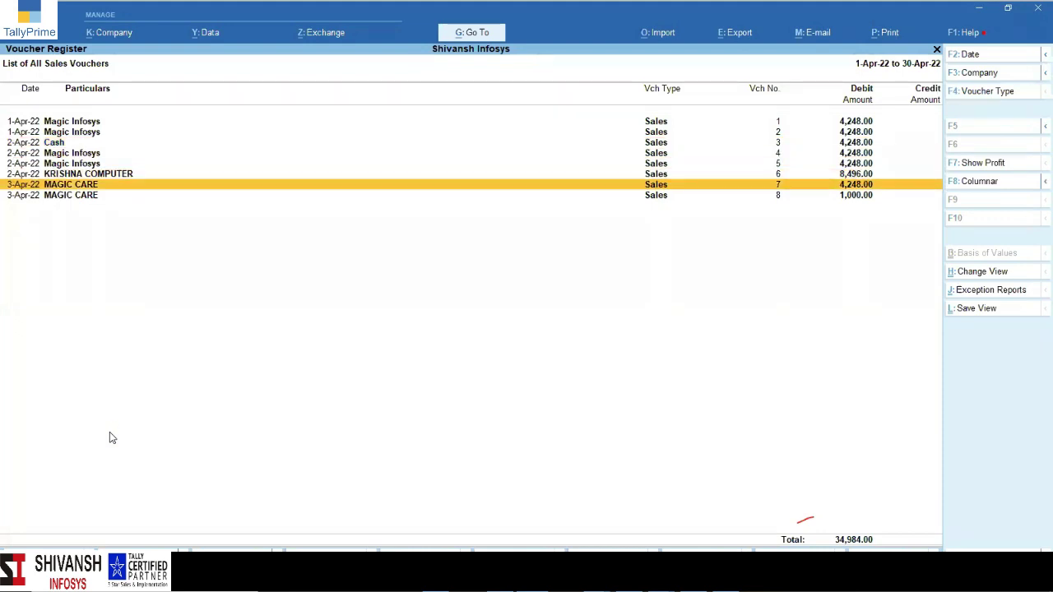
key("Return")
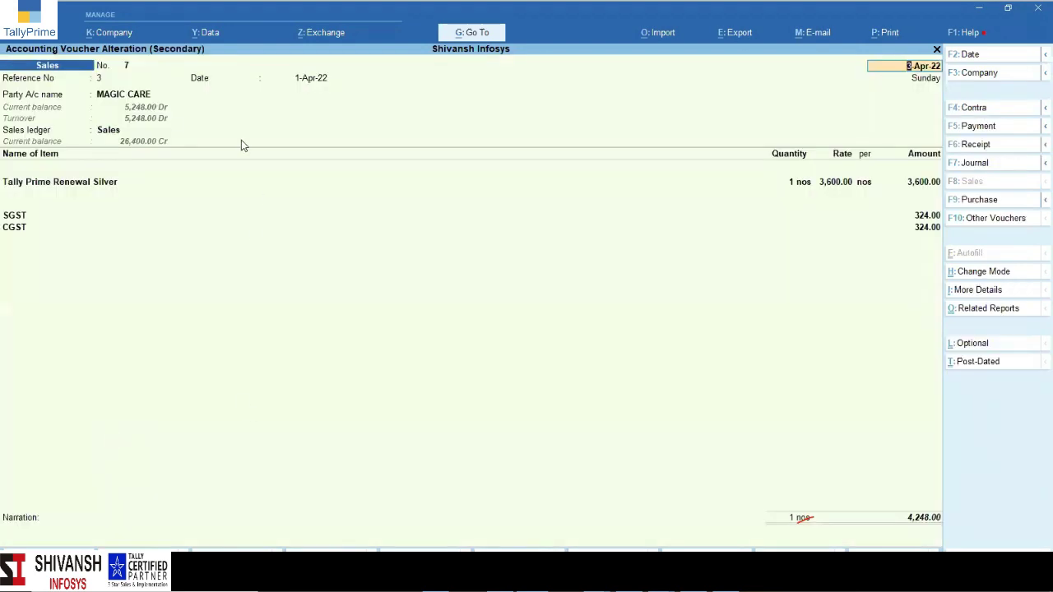
left_click(148, 97)
key("ctrl+Return")
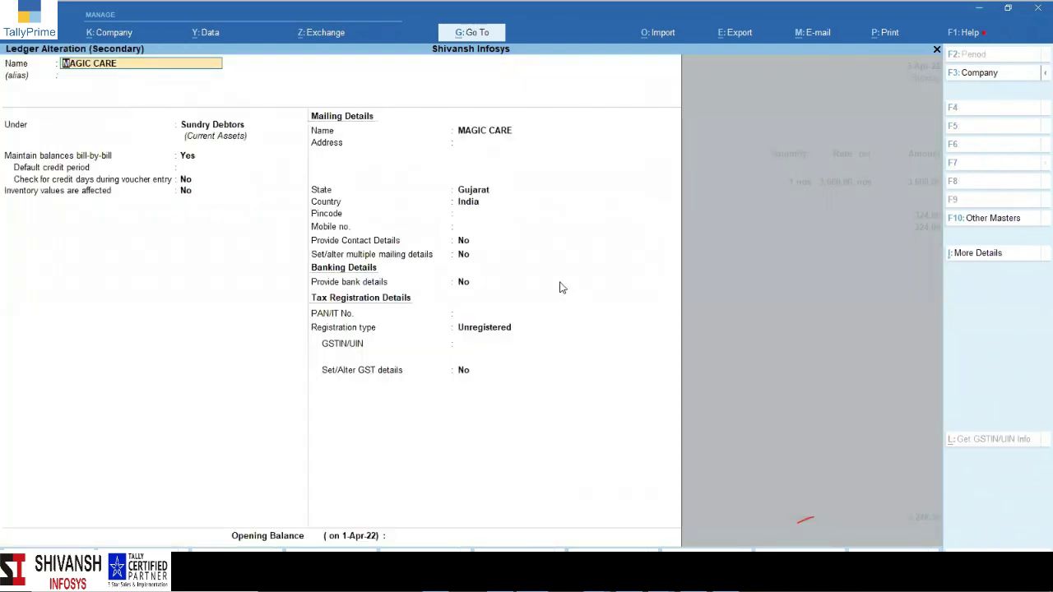
key("Escape")
key("Escape")
key("y")
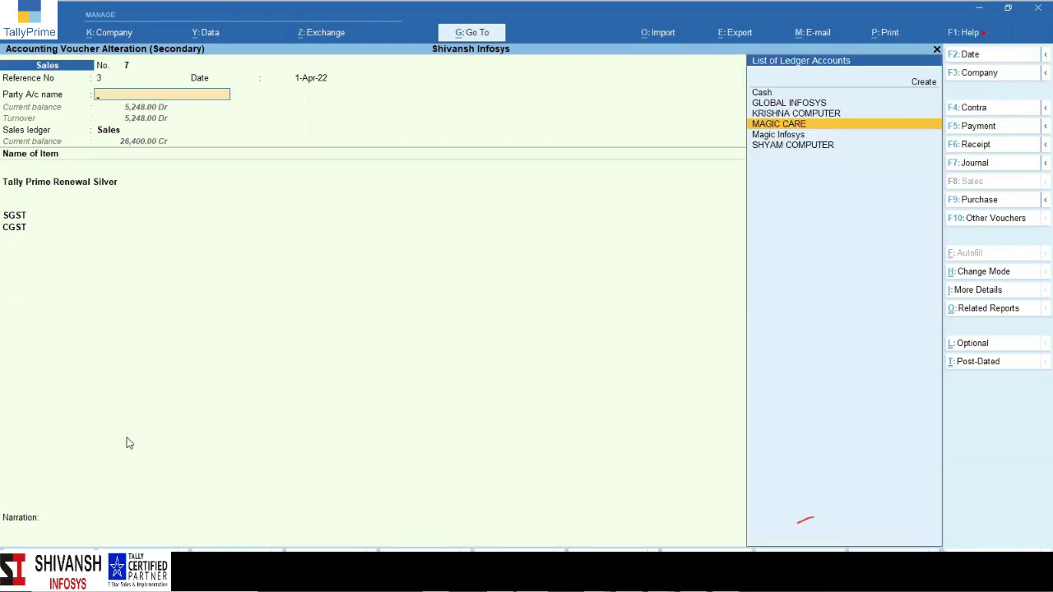
Step: Leave the sales voucher and its register, and shut the company Shivansh Infosys
key("Escape")
key("Down")
key("Return")
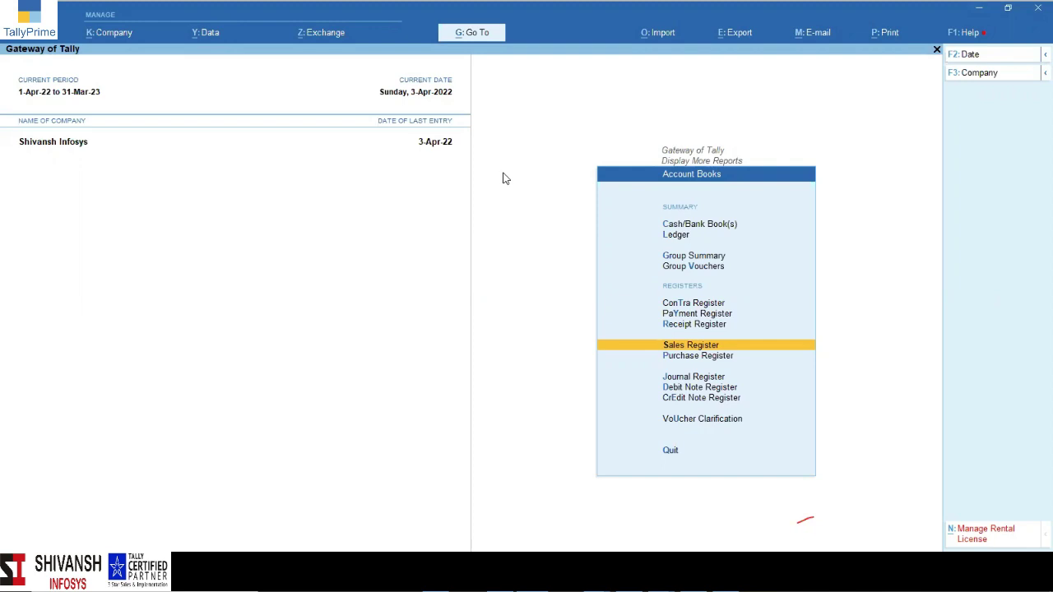
key("alt+F3")
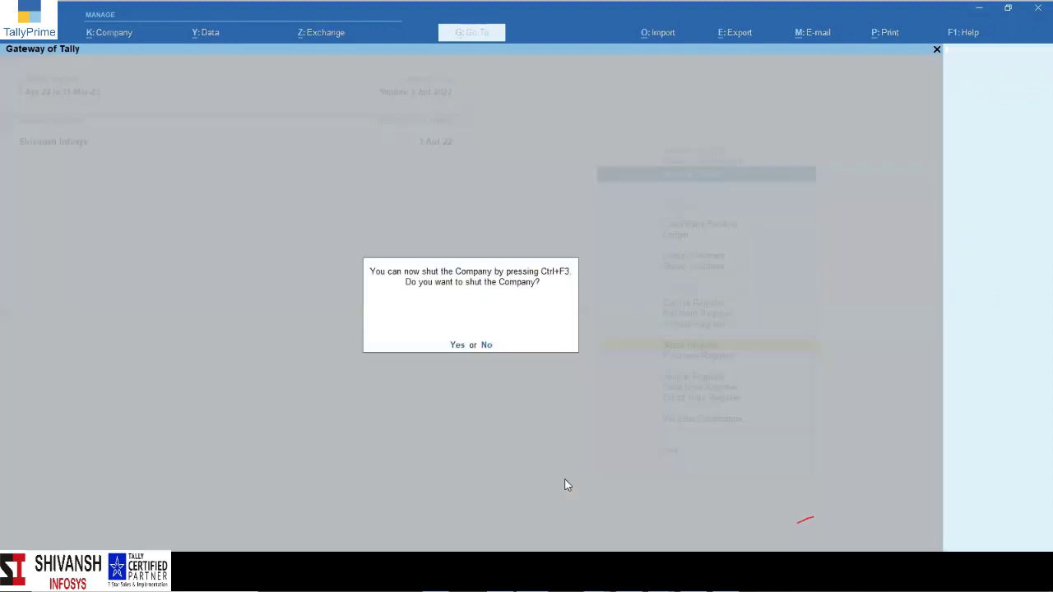
key("y")
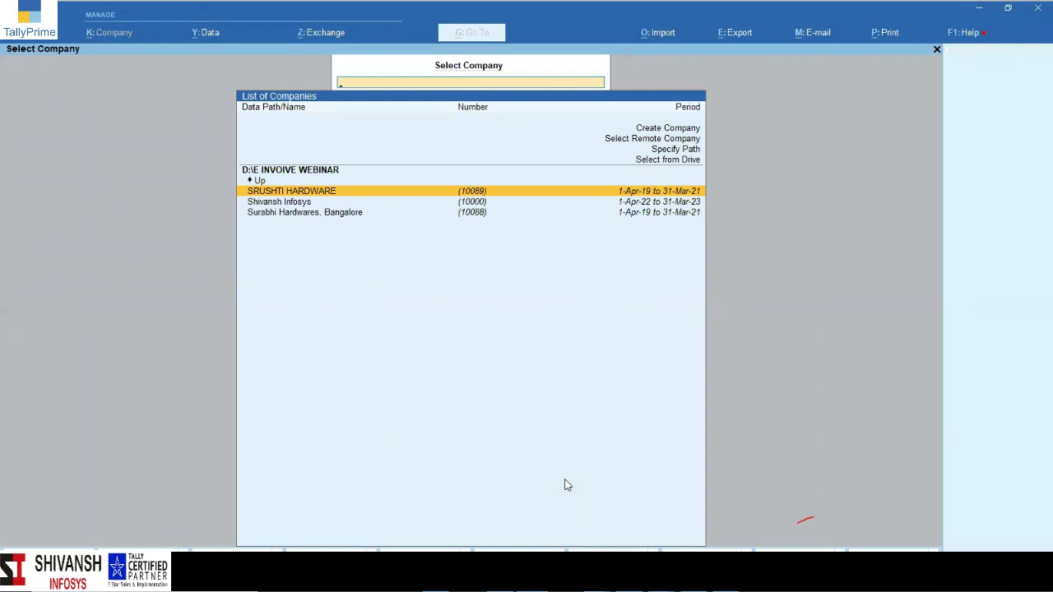
Step: Open the company Surabhi Hardwares, Bangalore from the list of companies
key("Down")
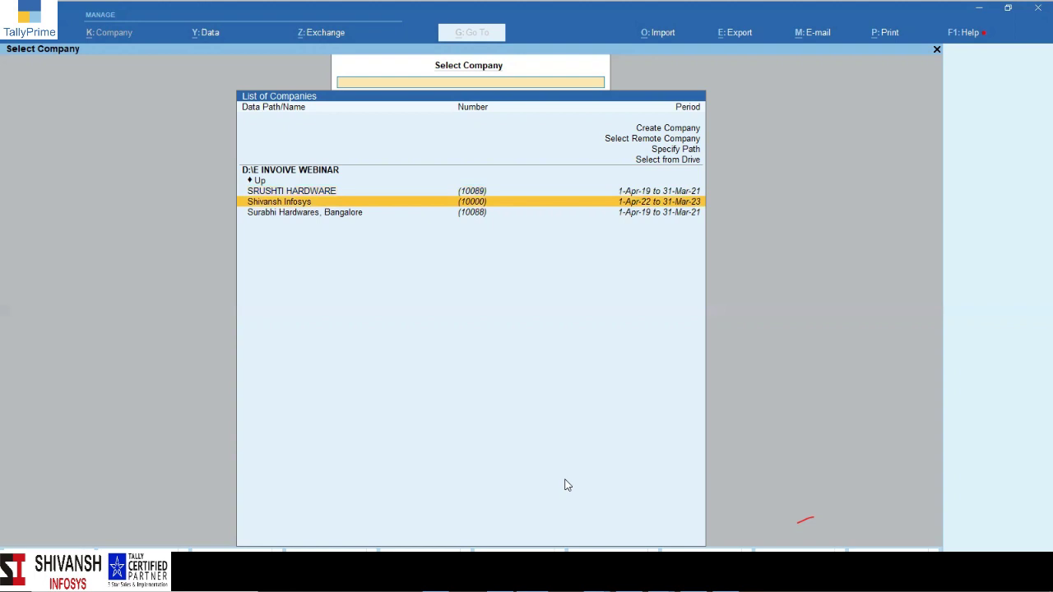
key("Down")
key("Return")
key("Return")
key("Return")
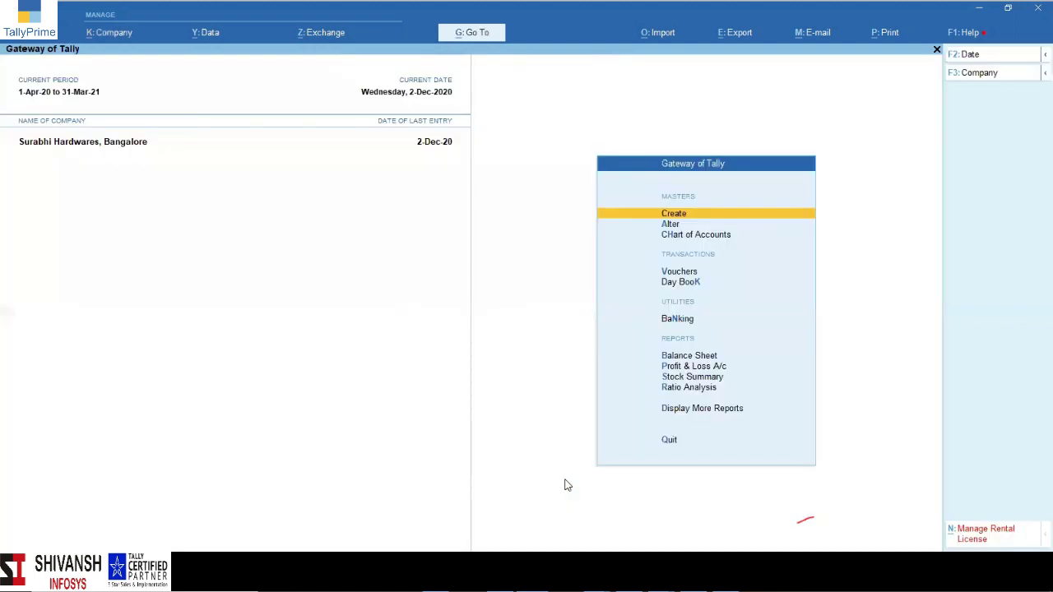
Step: Open the e-Invoice report from the GST reports of Surabhi Hardwares, Bangalore
key("Up")
key("Up")
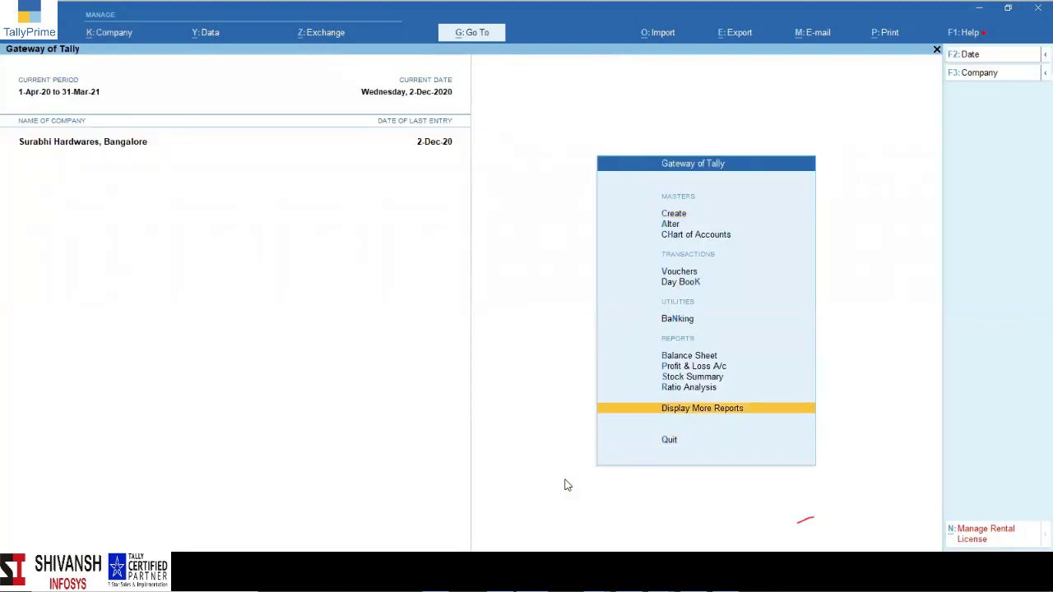
key("Return")
key("Down")
key("Down")
key("Down")
key("Down")
key("Down")
key("Down")
key("Down")
key("Down")
key("Down")
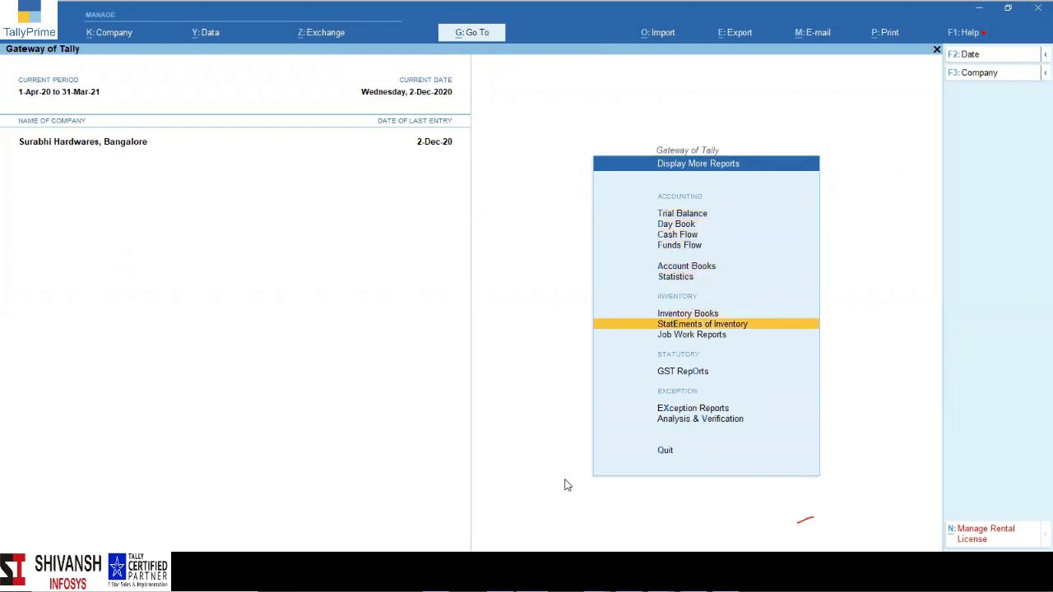
key("Return")
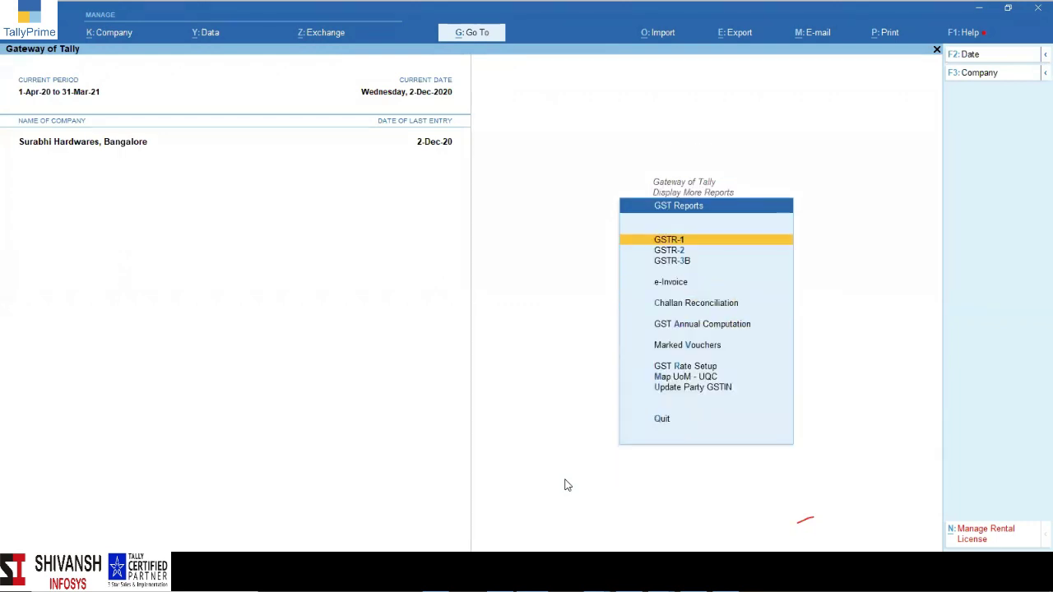
key("Down")
key("Down")
key("Down")
key("Return")
Step: Review the e-Invoice report categories and open the vouchers under IRN updated without QR Code
key("Down")
key("Down")
key("Down")
key("Down")
key("Down")
key("Down")
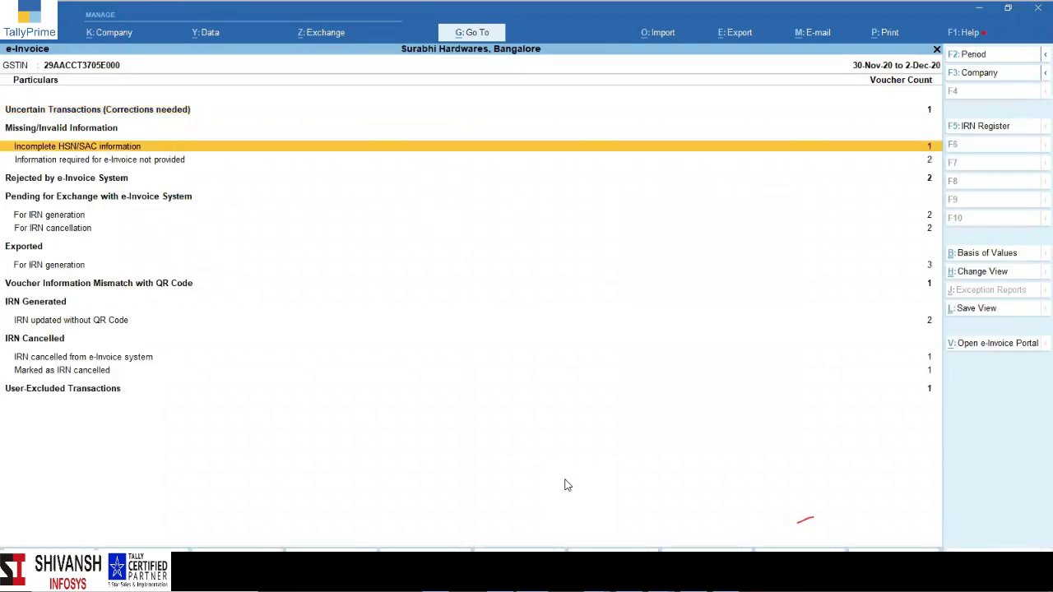
key("Down")
key("Down")
key("Down")
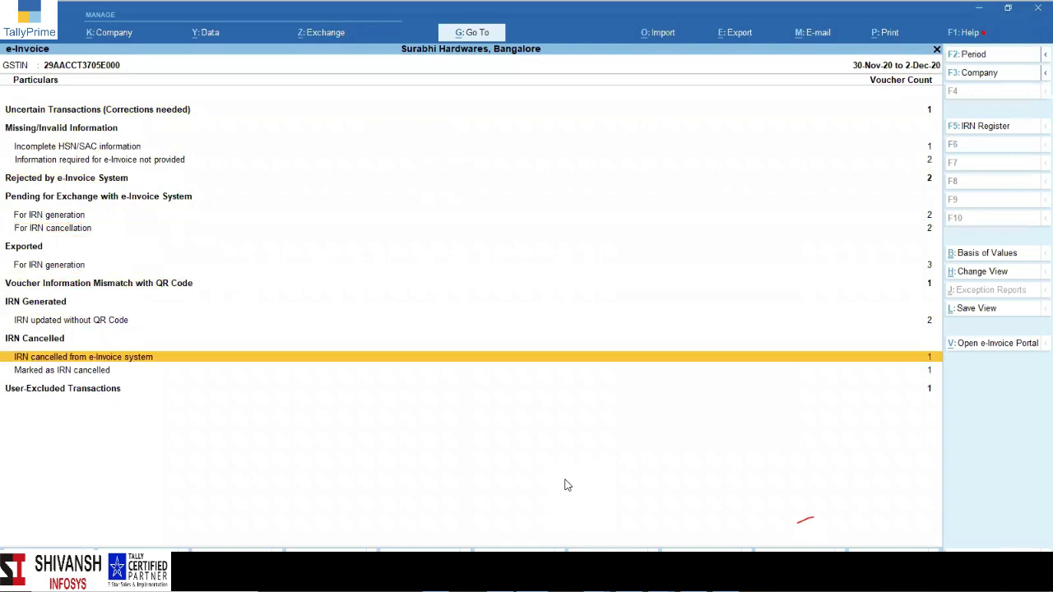
key("Up")
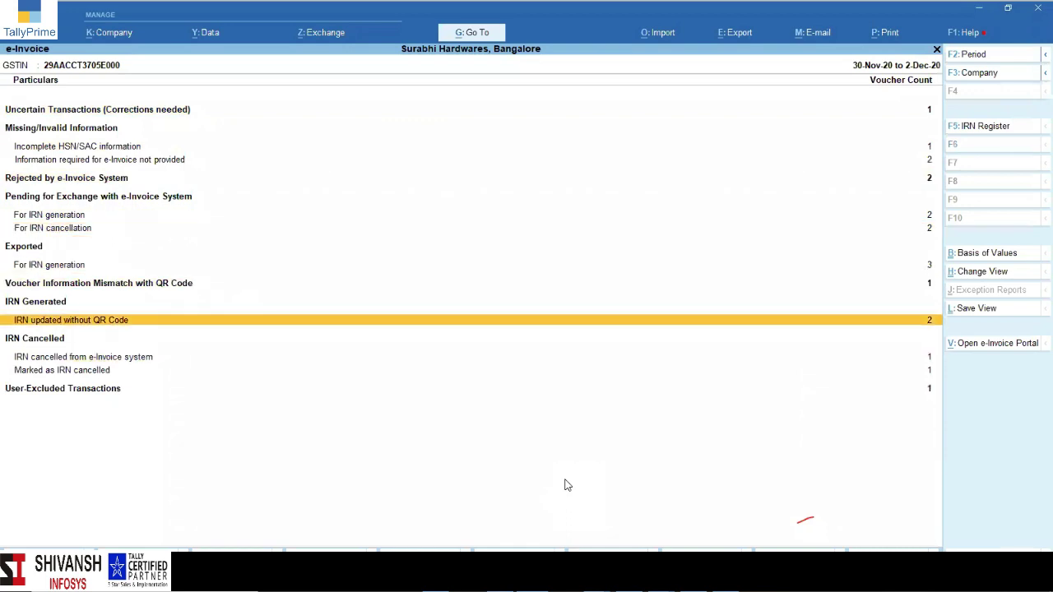
key("Return")
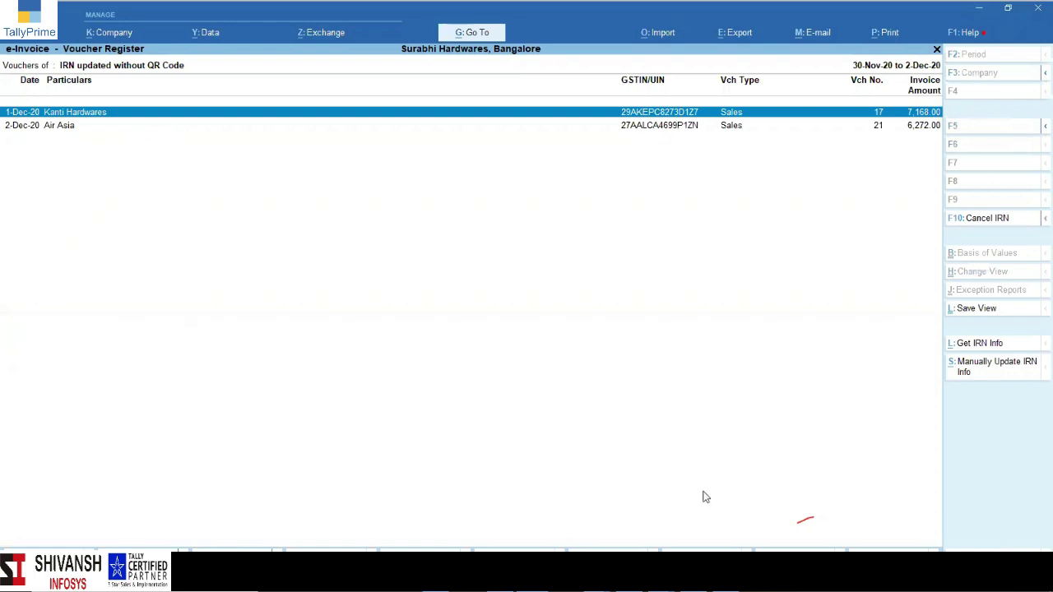
Step: Request the IRN info for Kanti Hardwares' sales voucher 17 and leave the e-Invoice login unfilled
left_click(979, 345)
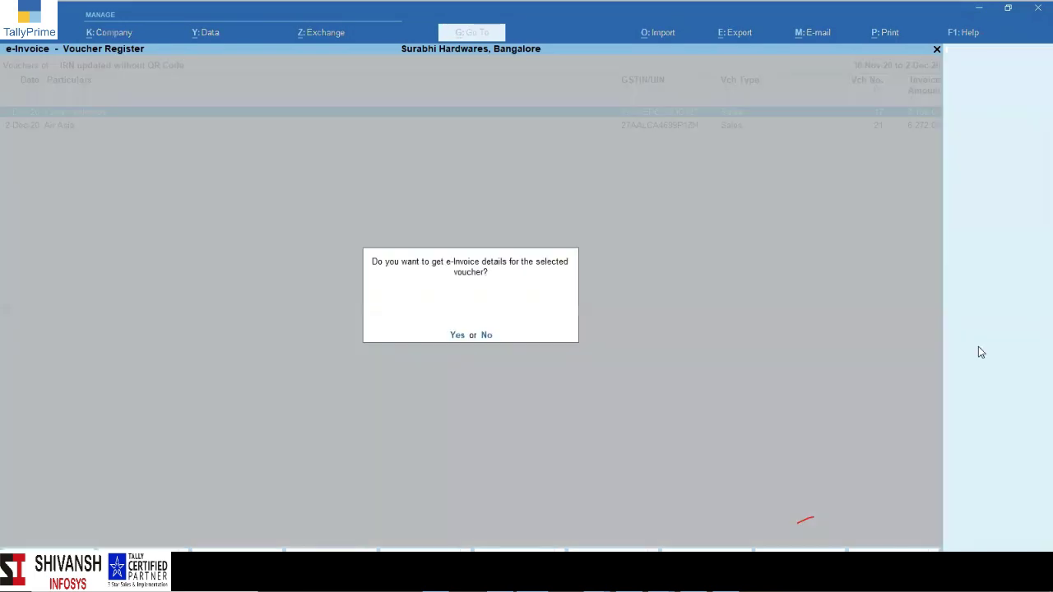
key("Return")
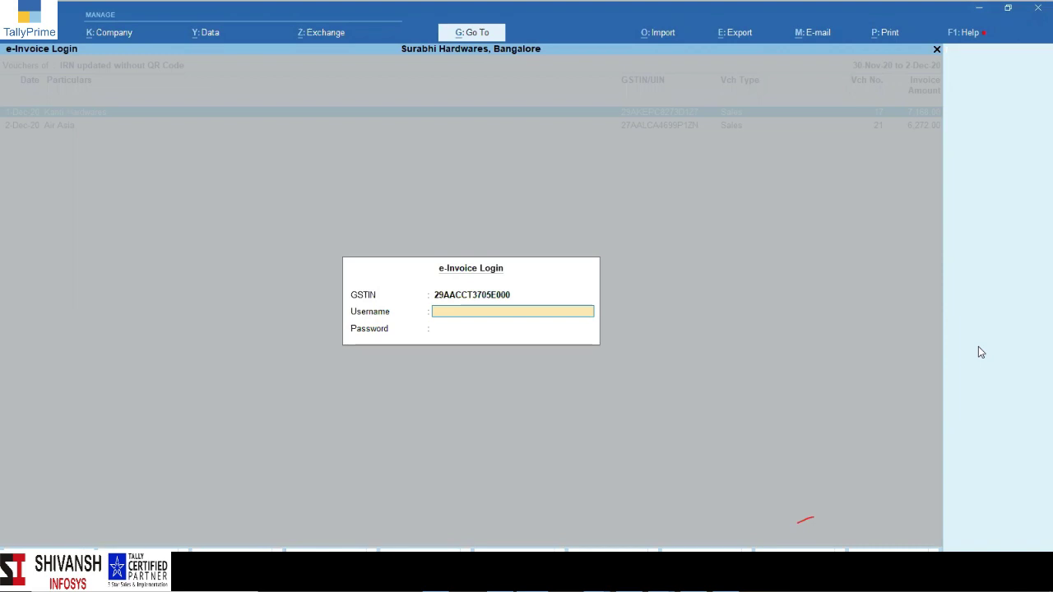
key("Escape")
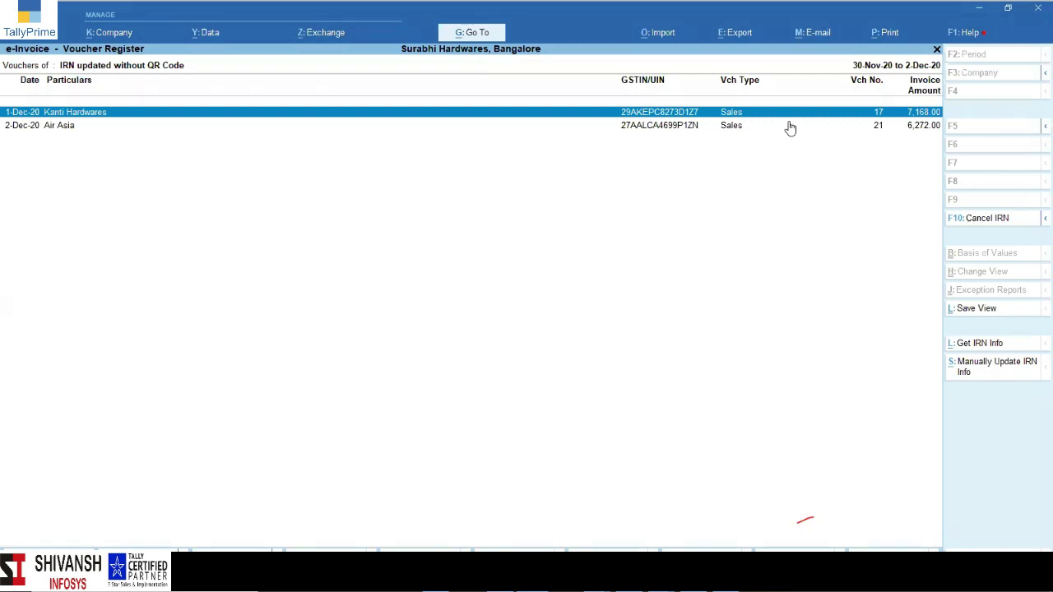
Step: Leave the e-Invoice voucher register and return to the Gateway of Tally
left_click(410, 65)
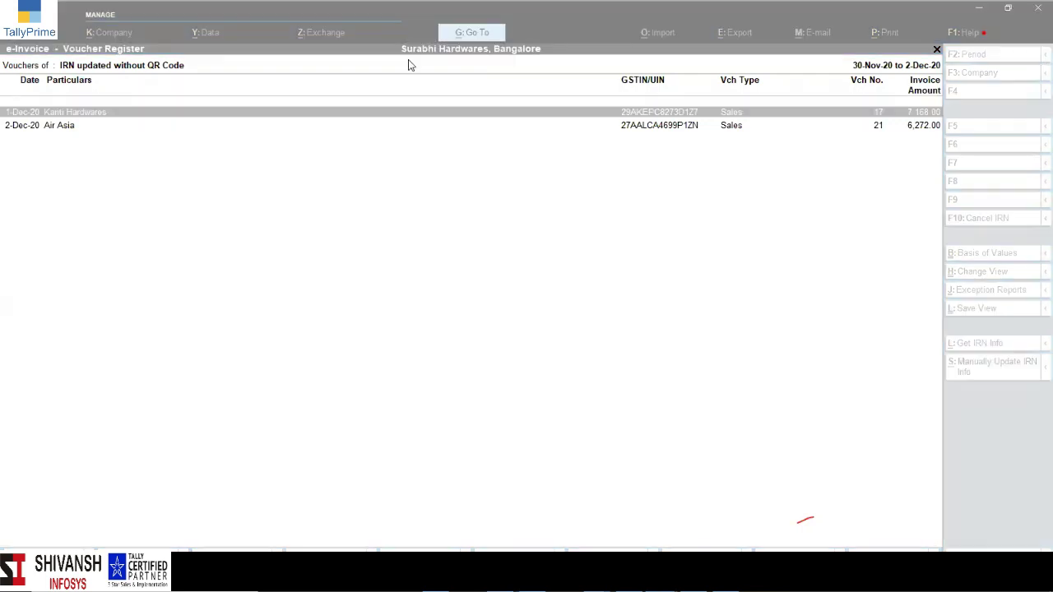
left_click(447, 219)
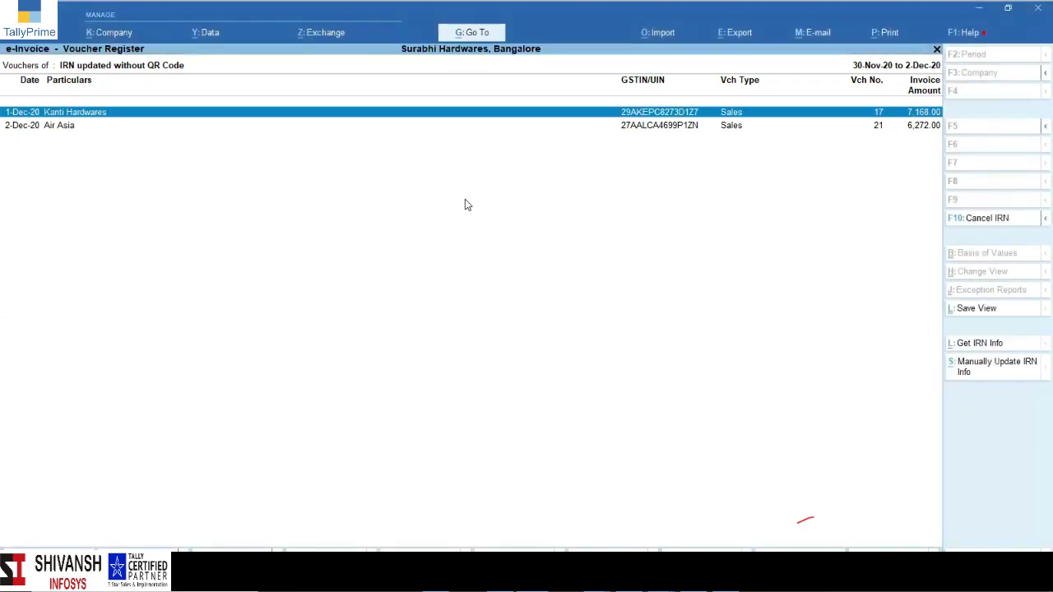
key("Escape")
key("Escape")
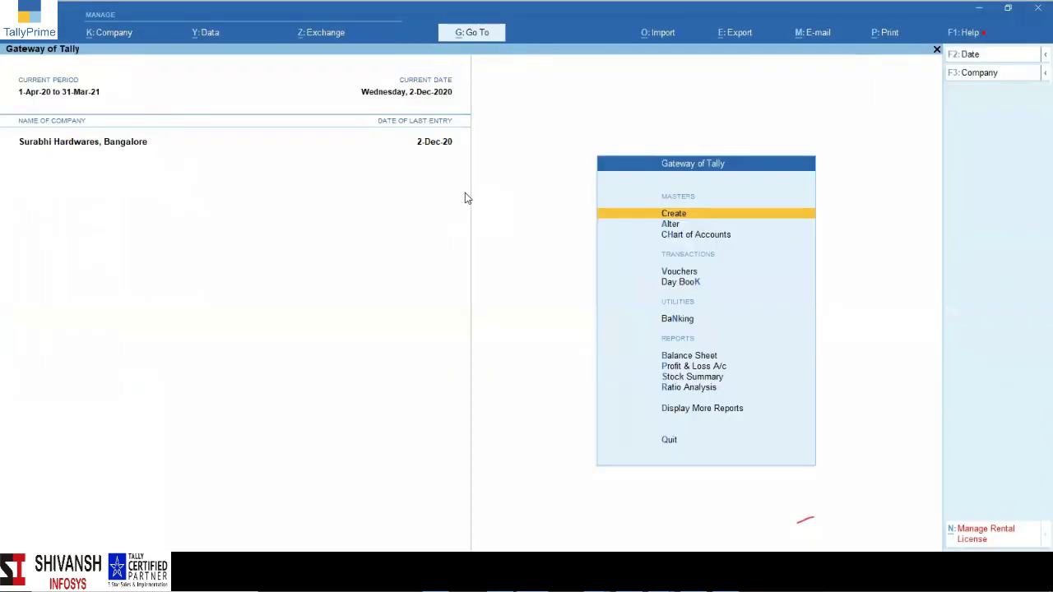
key("d")
key("a")
key("s")
key("Escape")
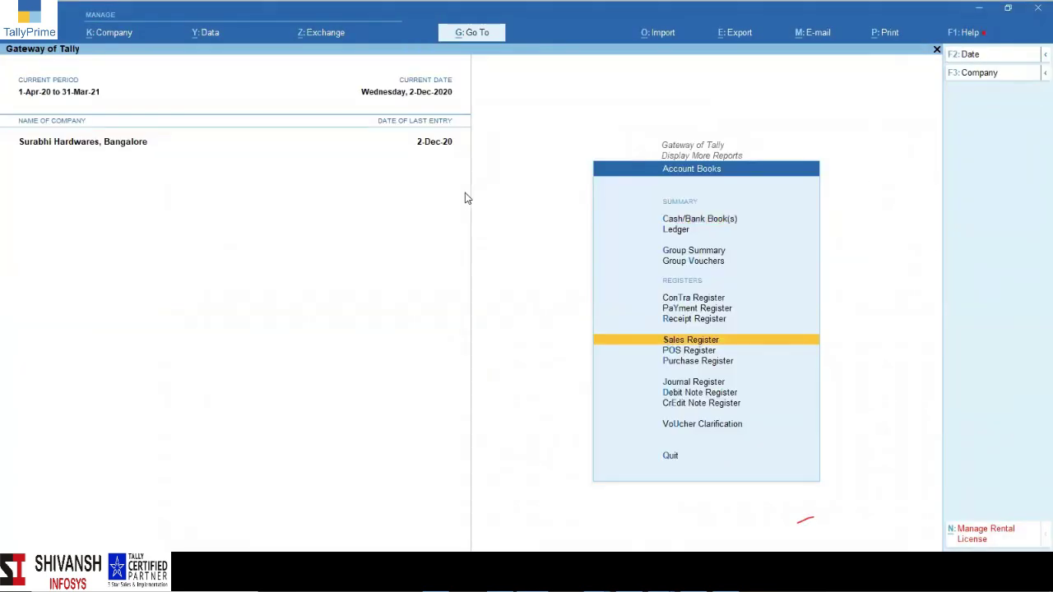
key("Escape")
key("Escape")
key("Escape")
Step: Shut the company Surabhi Hardwares, Bangalore and open Shivansh Infosys from the list of companies
key("ctrl+F3")
key("Return")
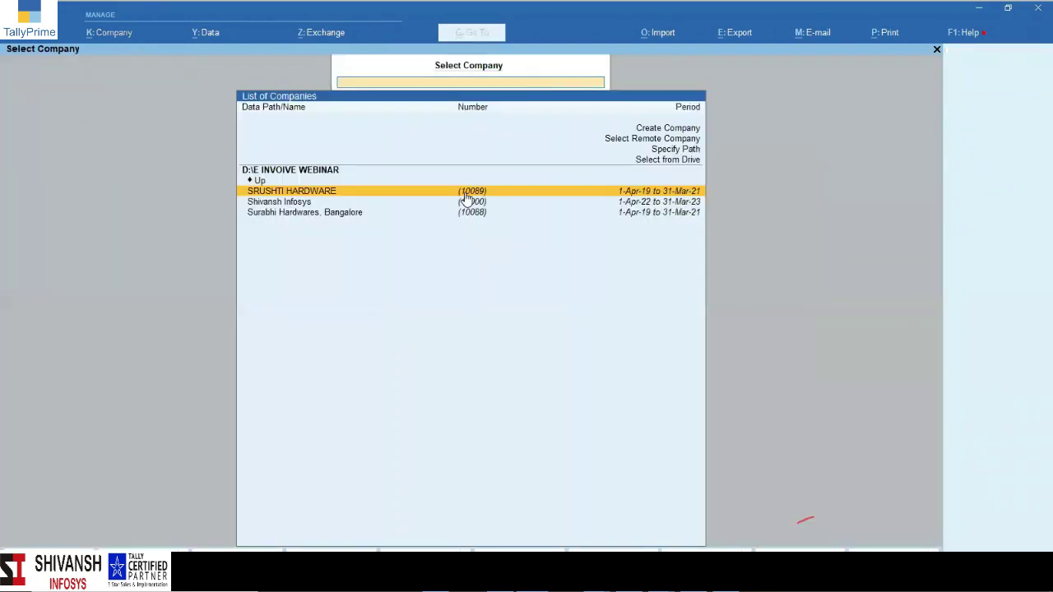
key("Down")
key("Return")
Step: Open the Day Book and set its period from 1-Apr-22 to 3-Apr-22
key("d")
key("y")
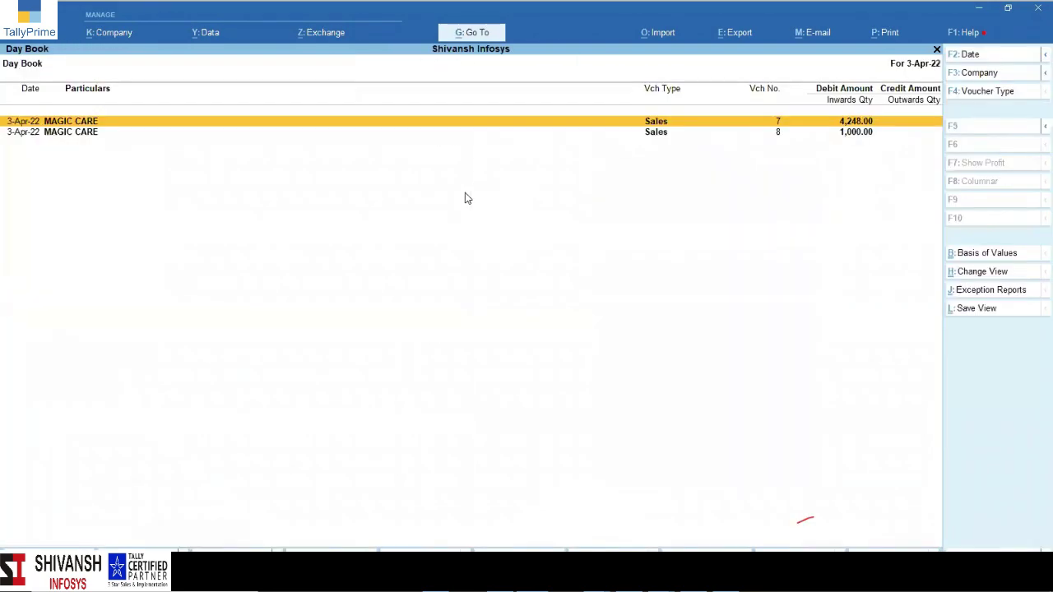
key("F2")
type("1")
key("Return")
key("Return")
Step: Open Magic Infosys's debit note on sales no. 2 dated 2-Apr-22 for alteration, keeping its date
key("Down")
key("Down")
key("Down")
key("Down")
key("Down")
key("Down")
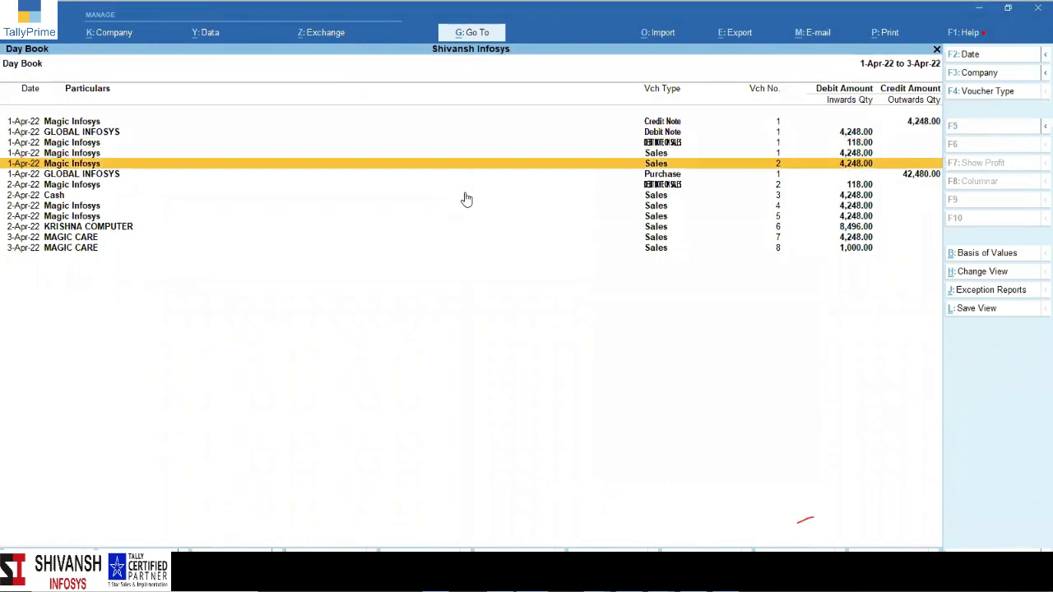
key("Return")
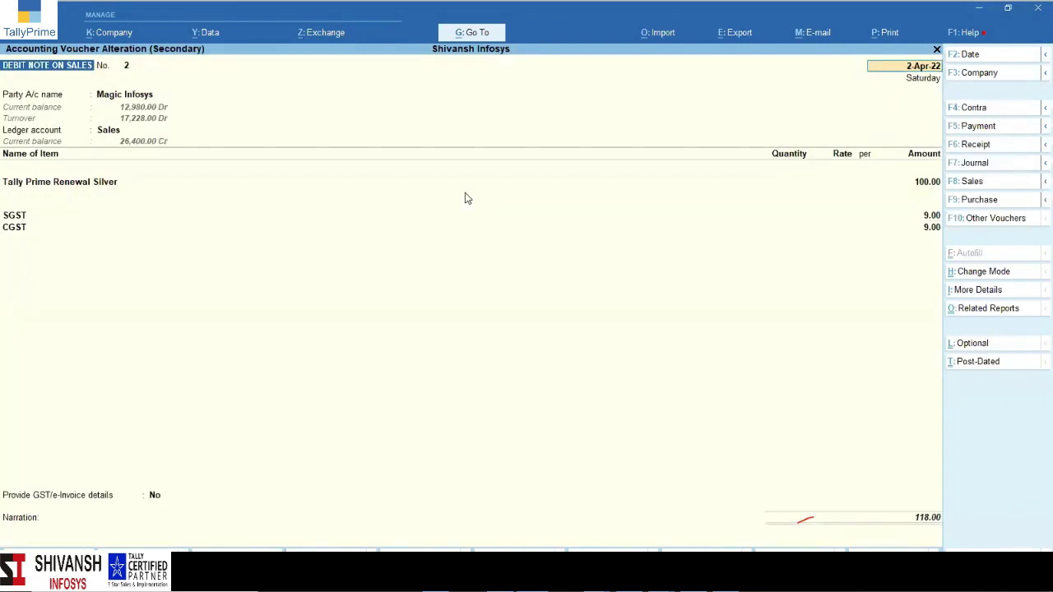
key("Return")
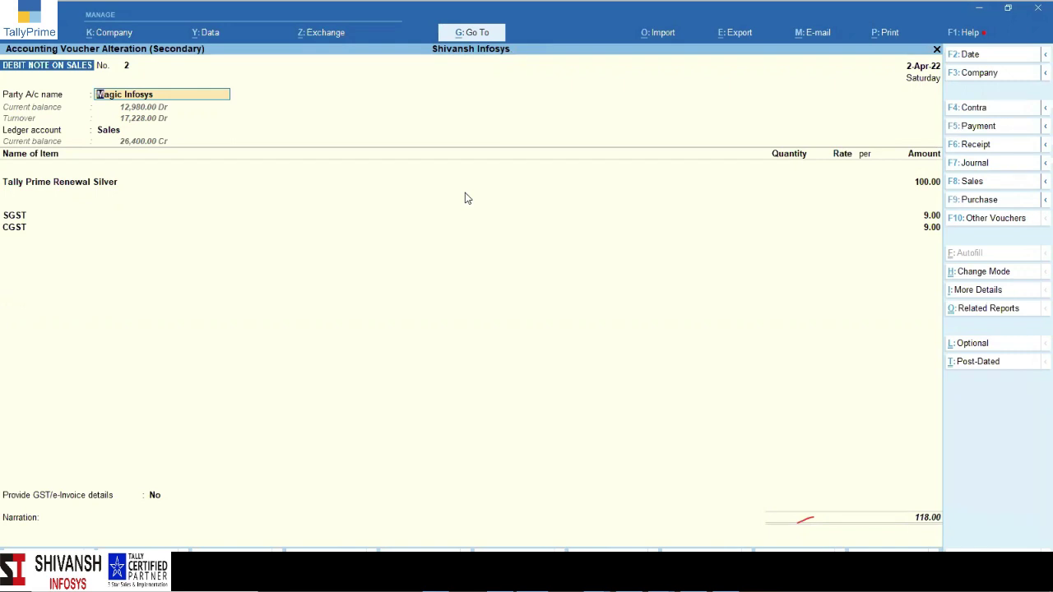
Step: Go through the debit note's party and dispatch details and accept them with original invoice 4 dated 2-Apr-22
key("Return")
key("Return")
key("Return")
key("Return")
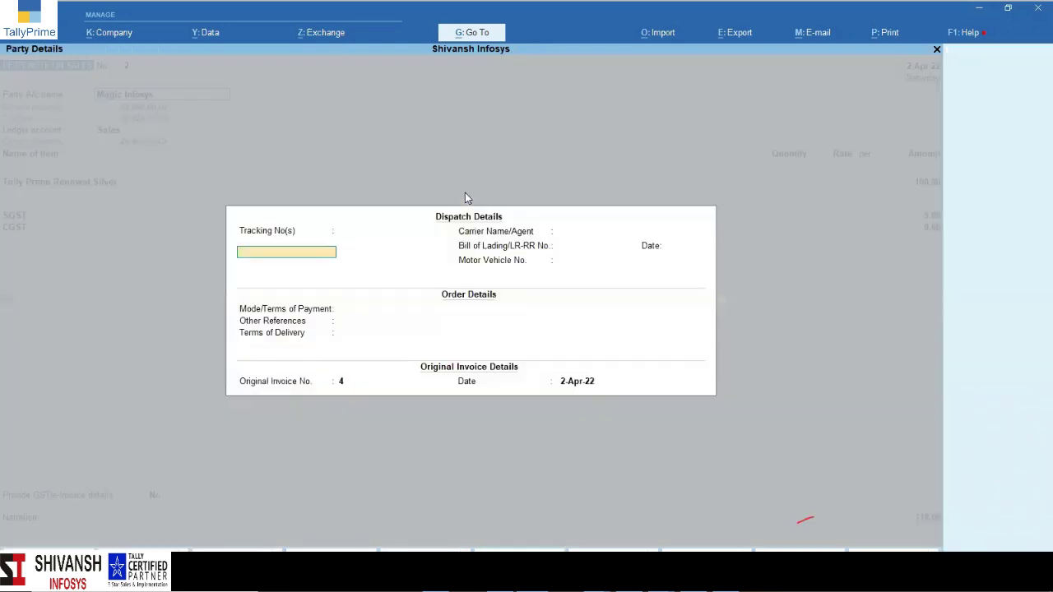
key("ctrl+a")
key("ctrl+a")
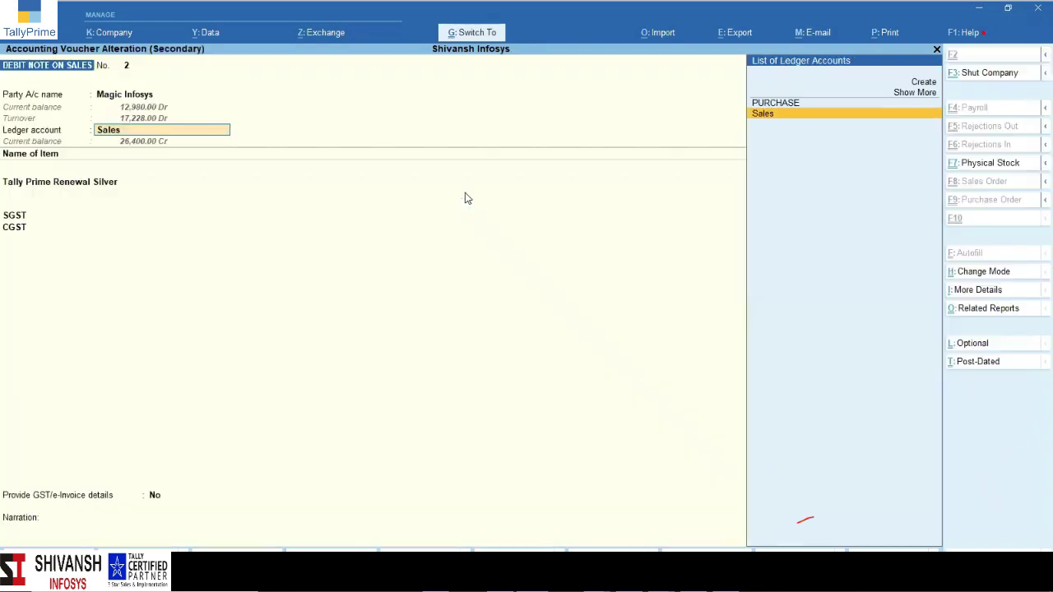
Step: Show more ledger accounts and set the debit note's ledger account to PURCHASE
key("Up")
key("Up")
key("Return")
key("Down")
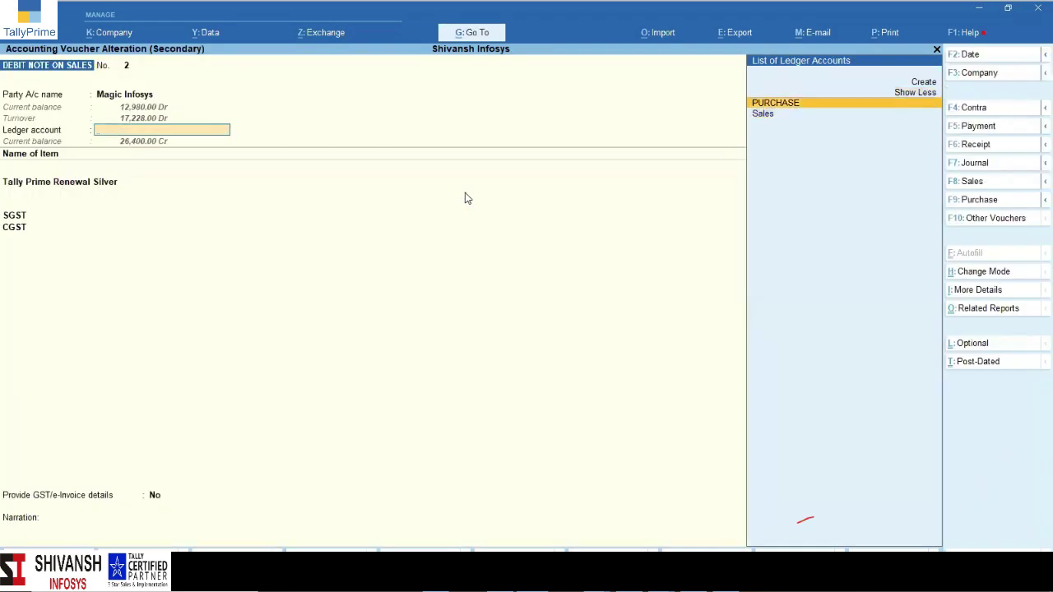
key("Return")
key("Return")
key("ctrl+a")
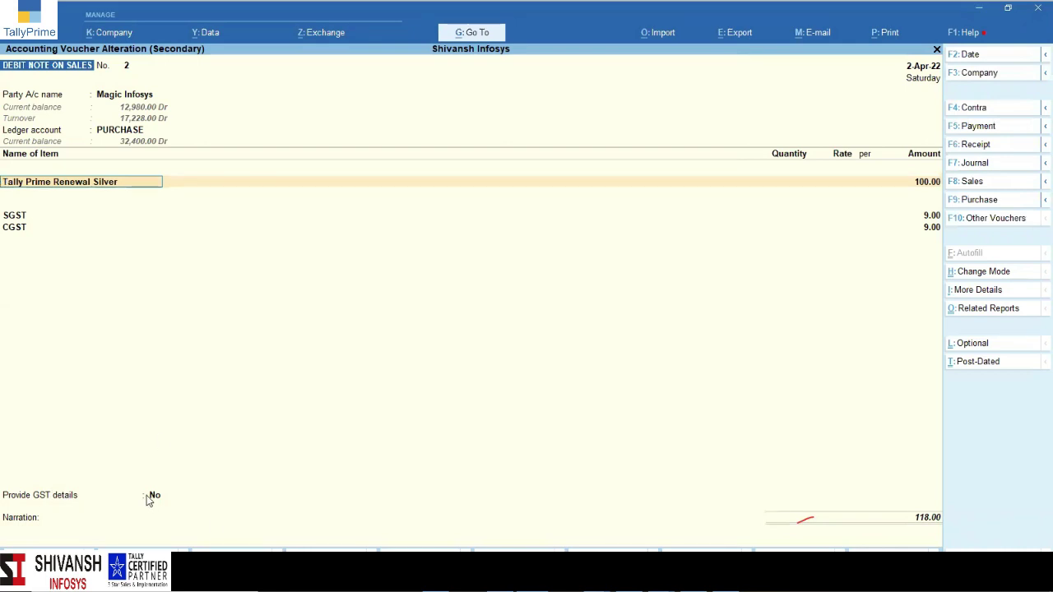
Step: Set the debit note's ledger account to Sales using the expanded ledger list
key("BackSpace")
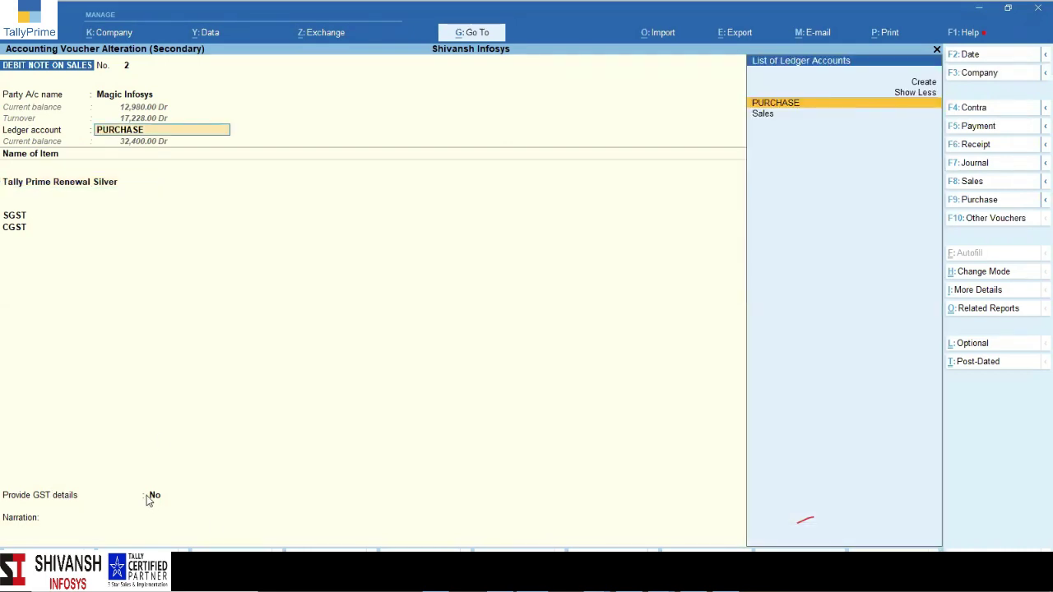
key("Up")
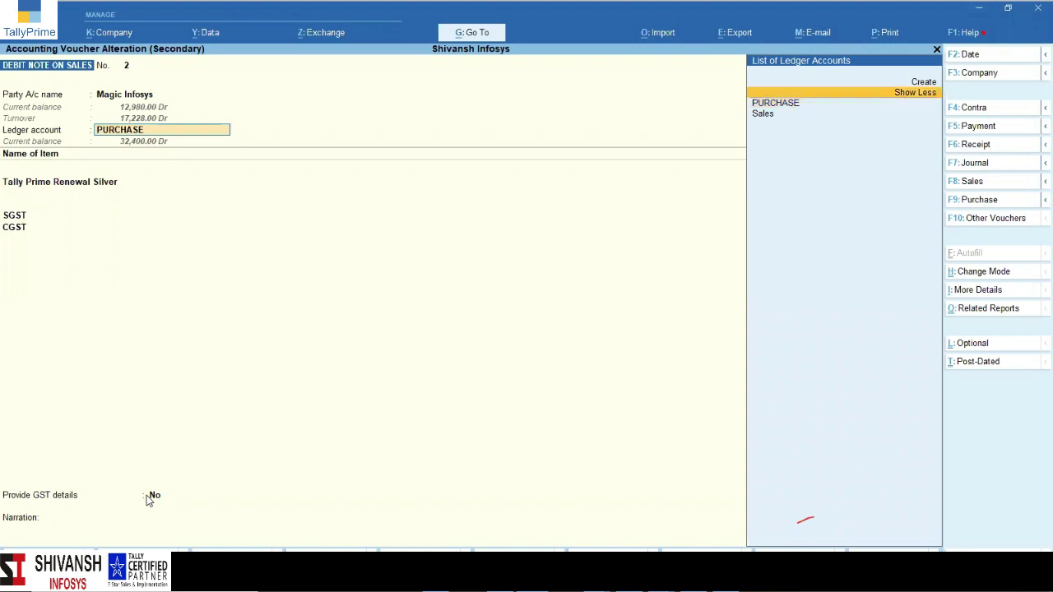
key("Return")
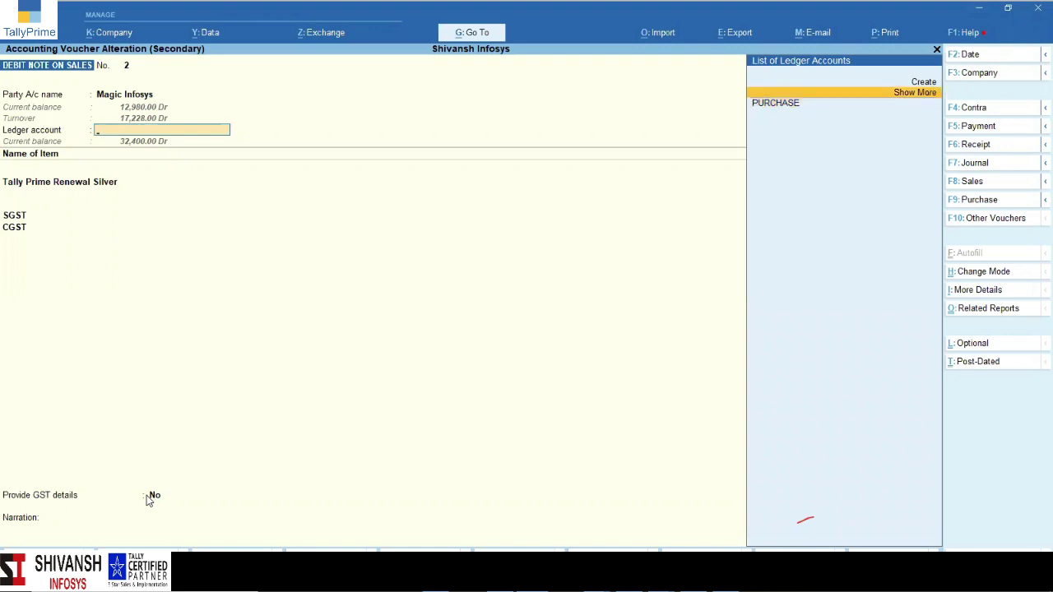
key("Return")
key("Down")
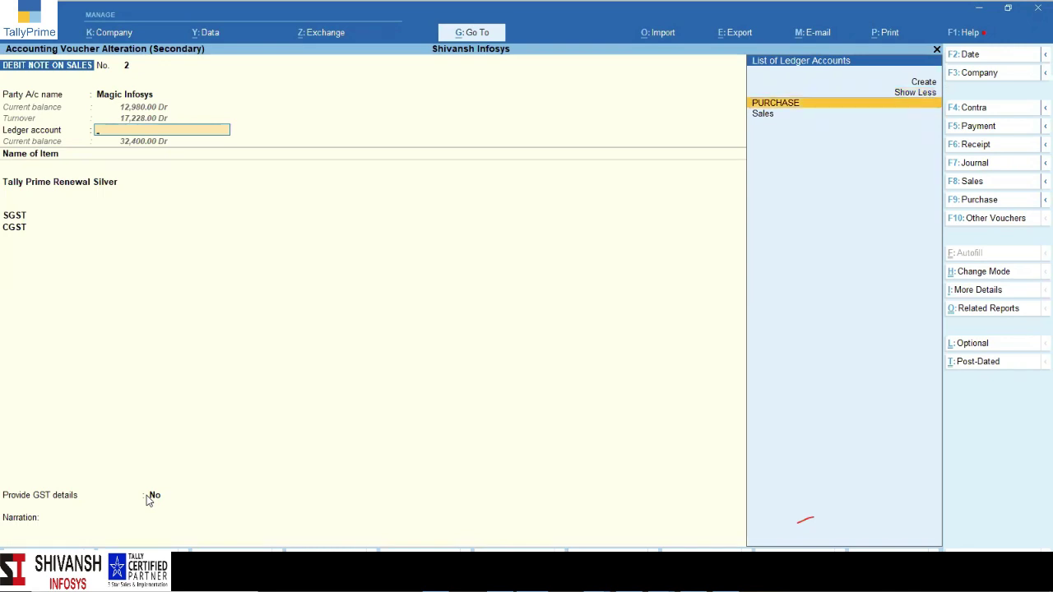
key("Down")
key("Return")
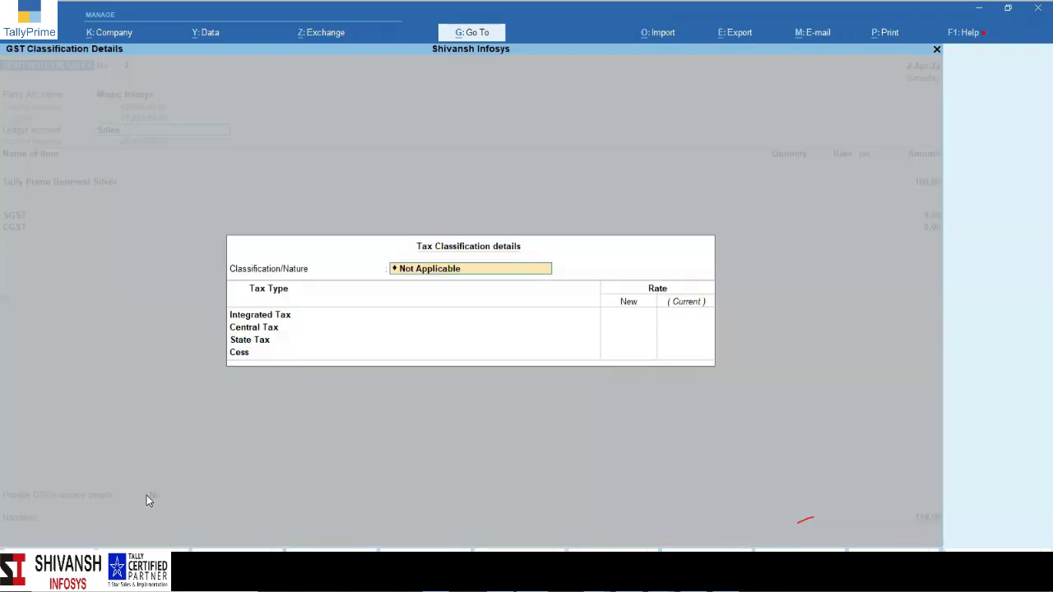
Step: Accept the tax classification, the Tally Prime Renewal Silver item and the SGST and CGST lines of the debit note as they are
key("Return")
key("Return")
key("Return")
key("Return")
key("Return")
key("Return")
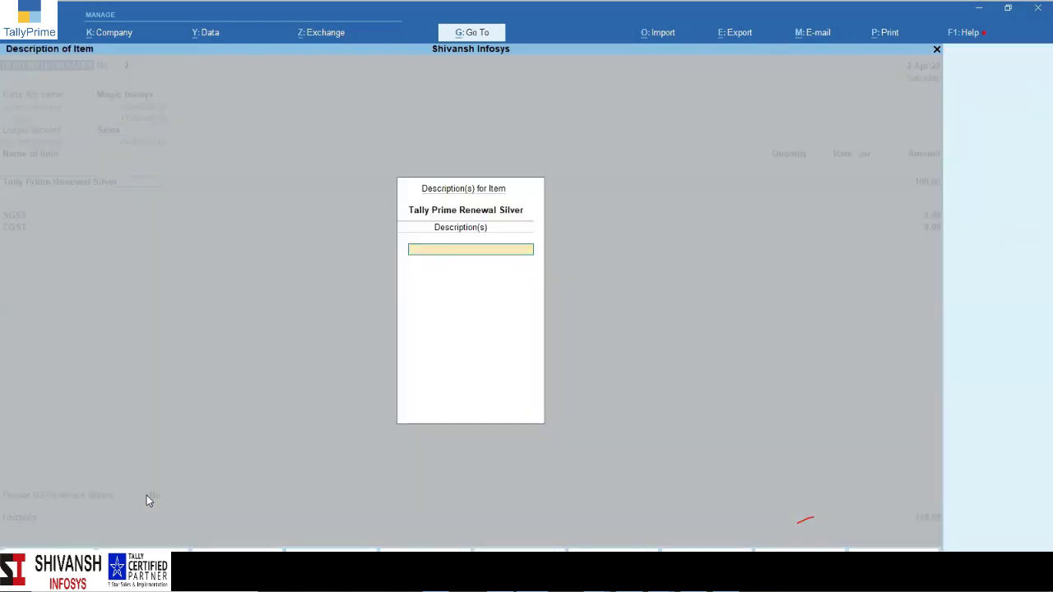
key("Return")
key("Return")
key("Return")
key("Return")
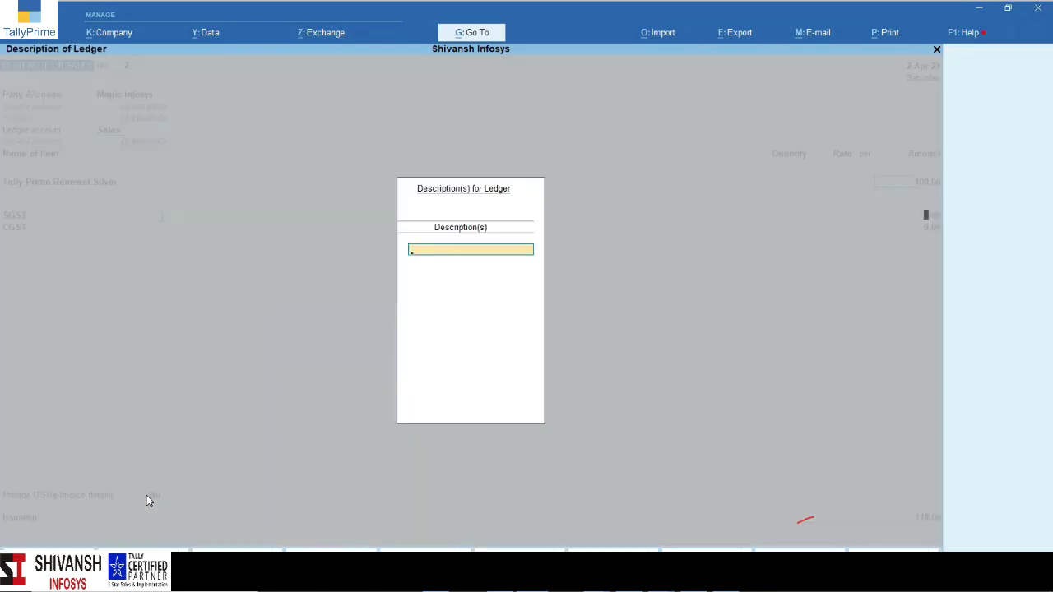
key("Return")
key("Return")
key("Return")
key("Return")
key("Return")
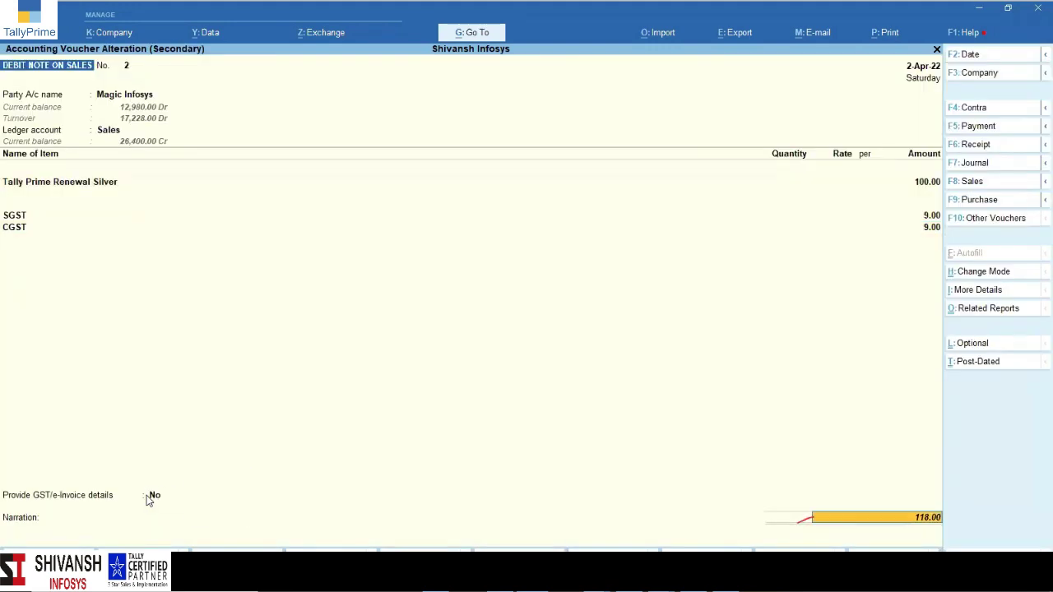
Step: Enable providing GST/e-Invoice details for the debit note and accept VAPI as the bill-to place
left_click(147, 491)
key("Down")
key("Return")
key("Return")
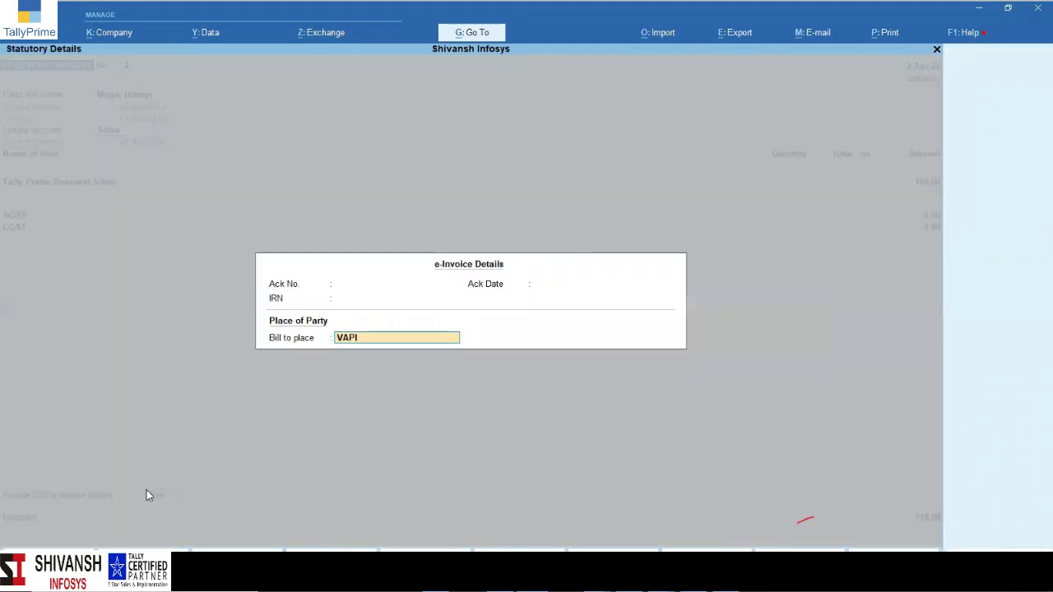
key("Return")
key("Return")
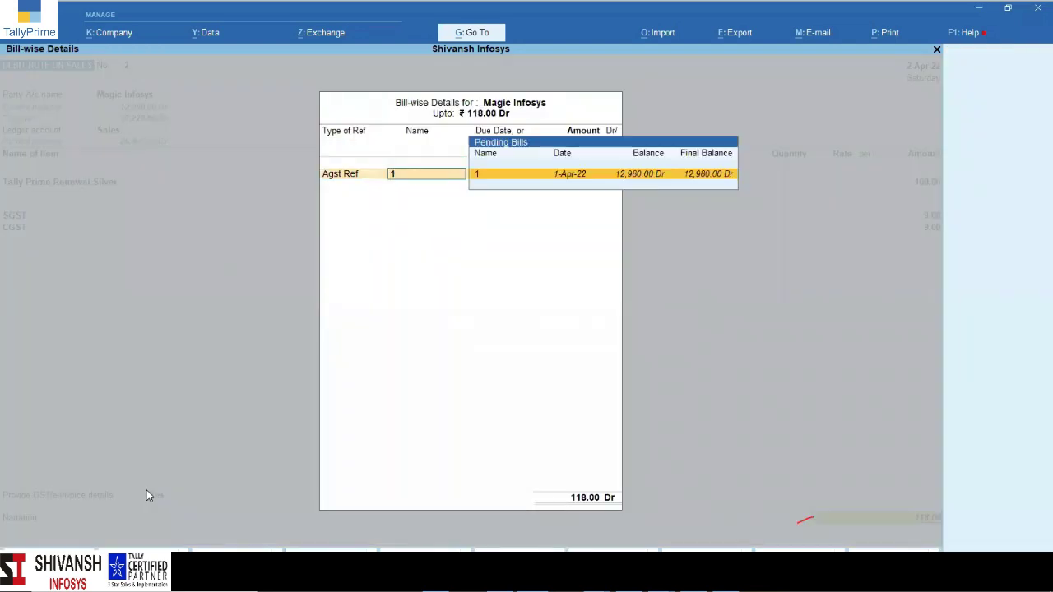
Step: Accept the debit note against pending bill 1 and confirm generating its e-invoice
key("Return")
key("Return")
key("Return")
key("Return")
key("Return")
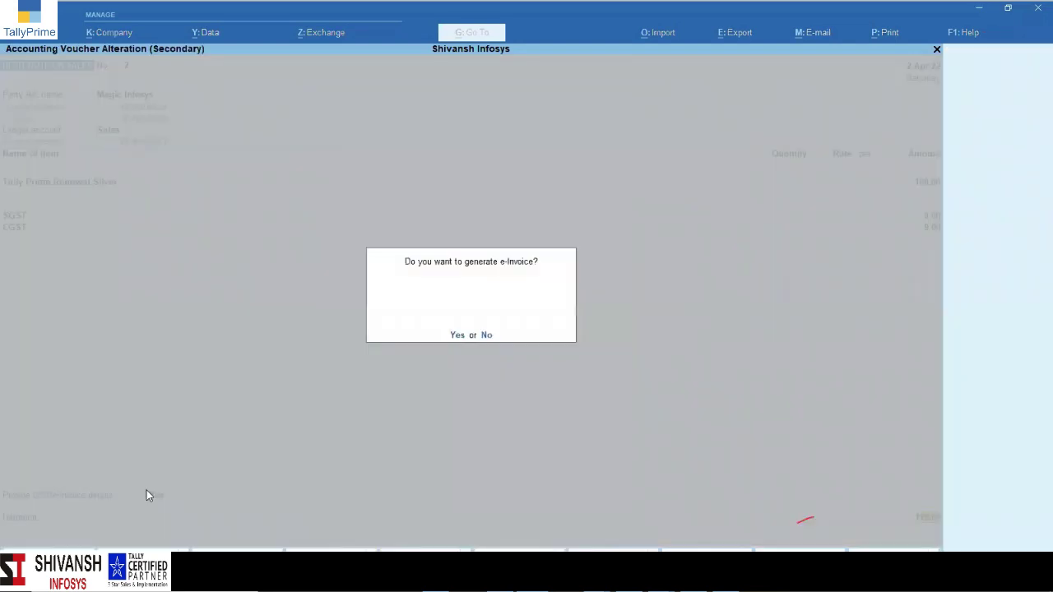
key("y")
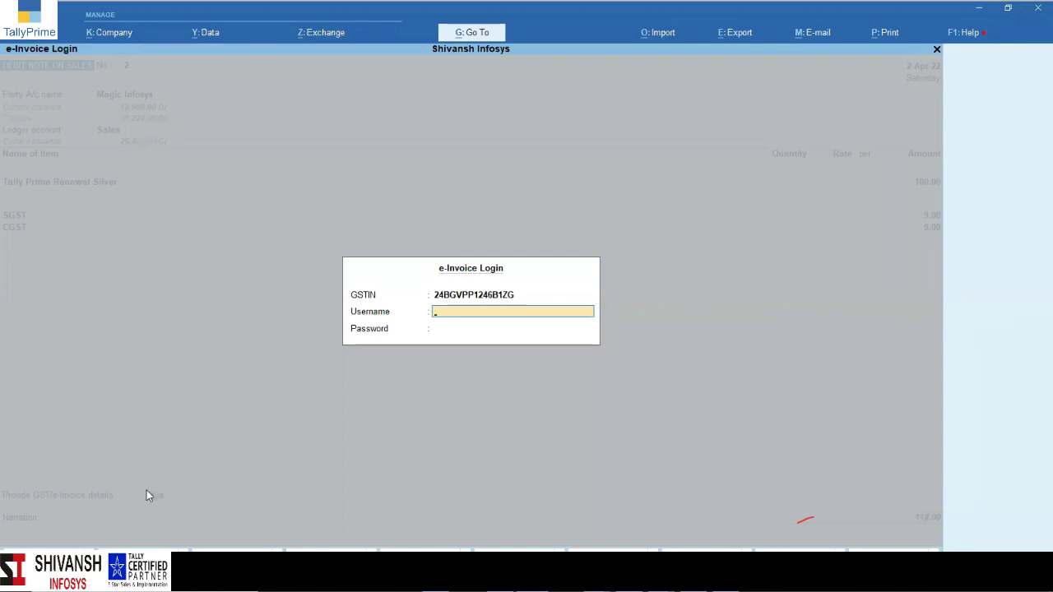
Step: Leave the e-Invoice login and view the GLOBAL INFOSYS debit note from the Day Book without changing it
key("Escape")
key("Up")
key("Up")
key("Up")
key("Up")
key("Up")
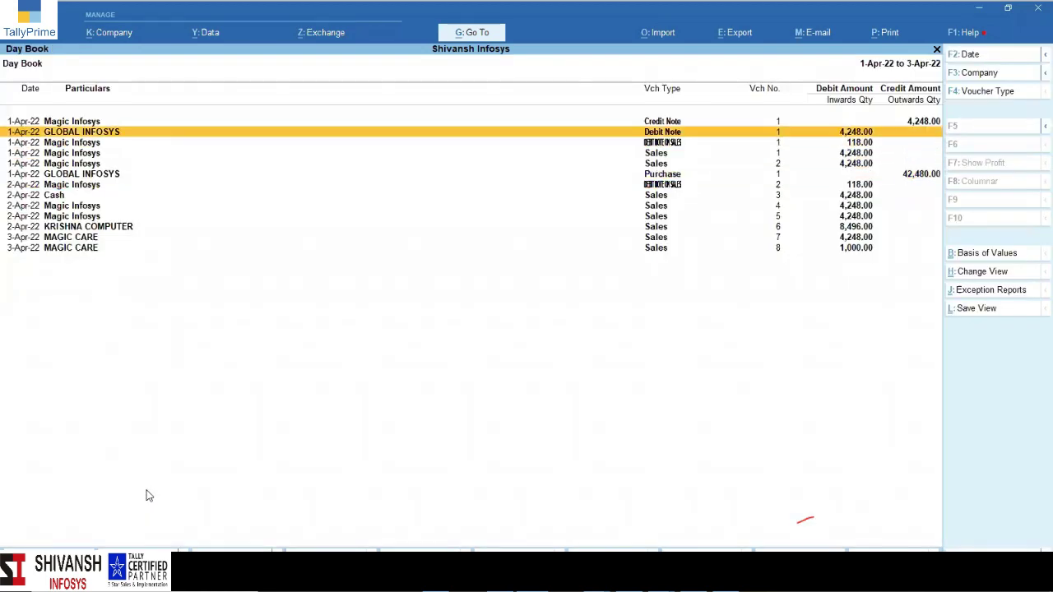
key("Return")
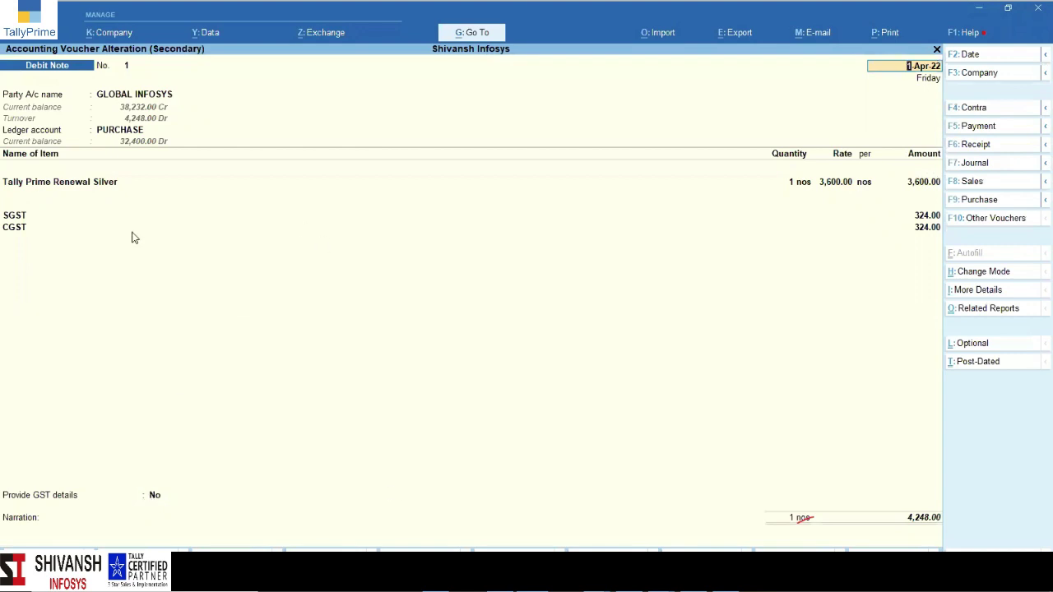
key("Escape")
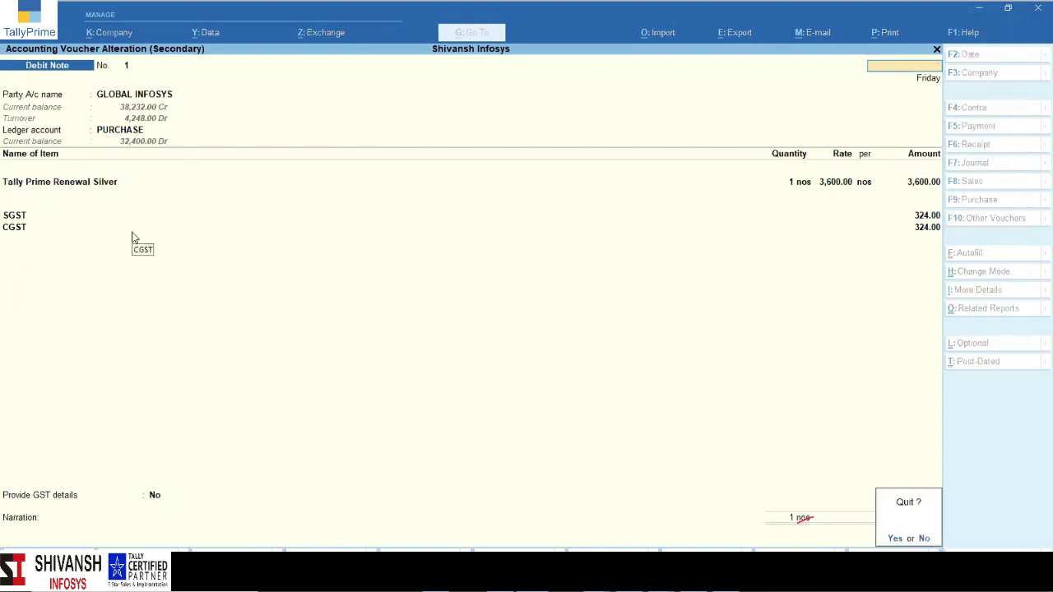
key("y")
Step: Return to the Gateway of Tally and view the About information in the maximised window
key("Escape")
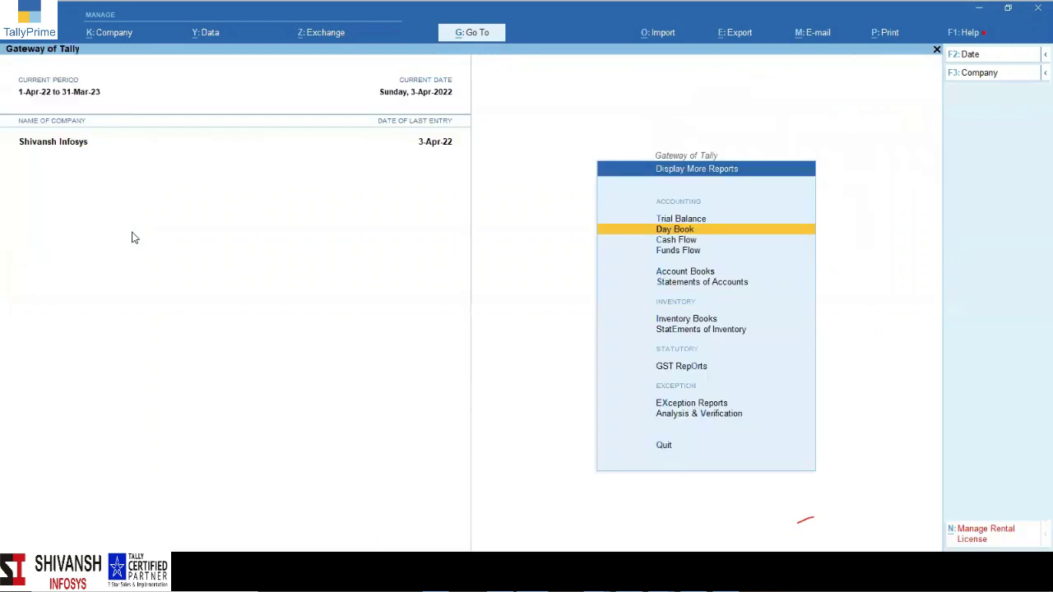
key("Escape")
key("Home")
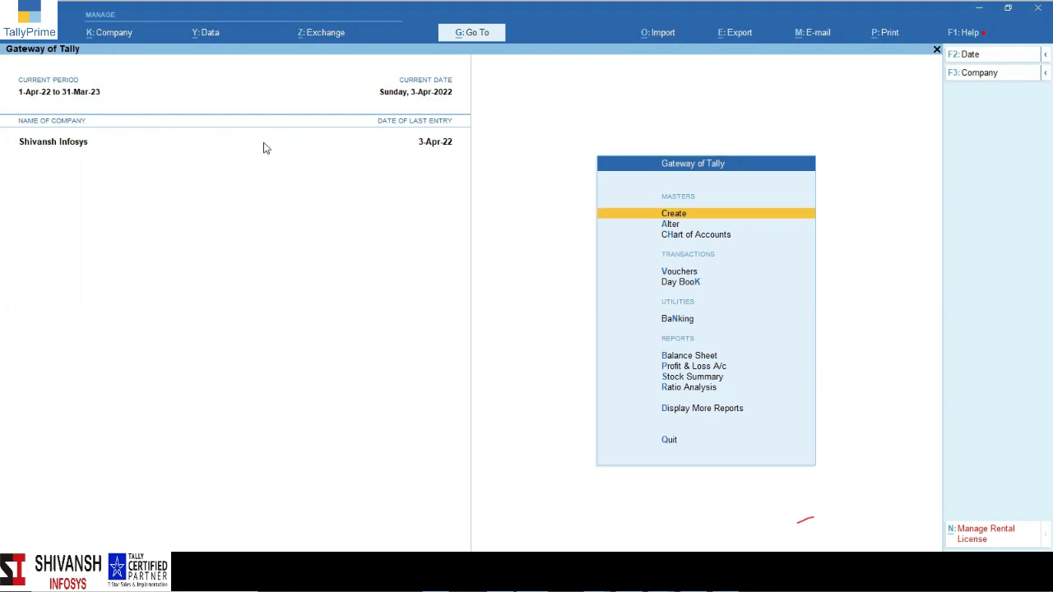
left_click(964, 35)
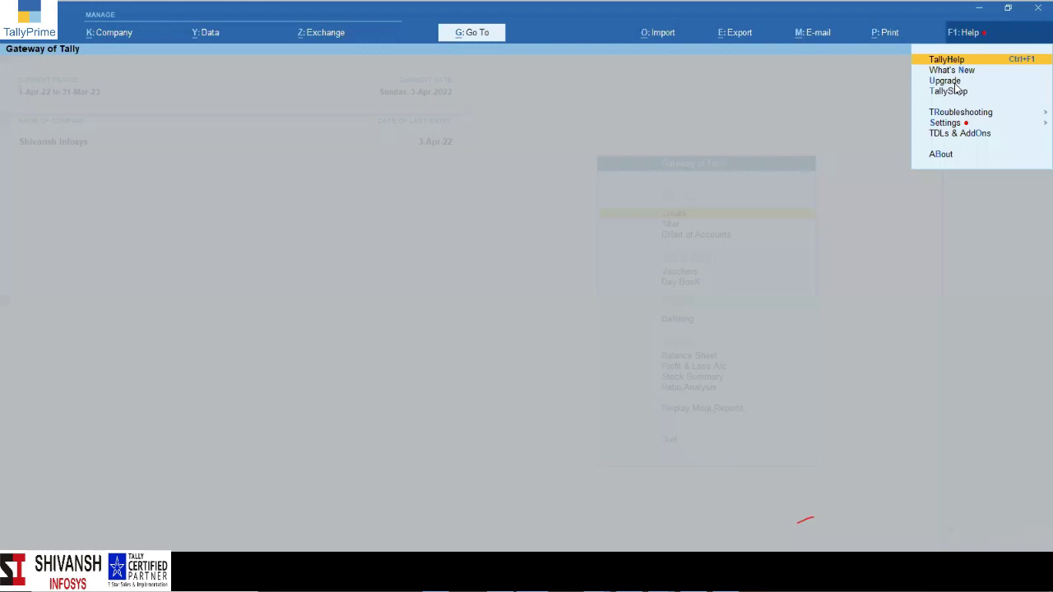
left_click(938, 155)
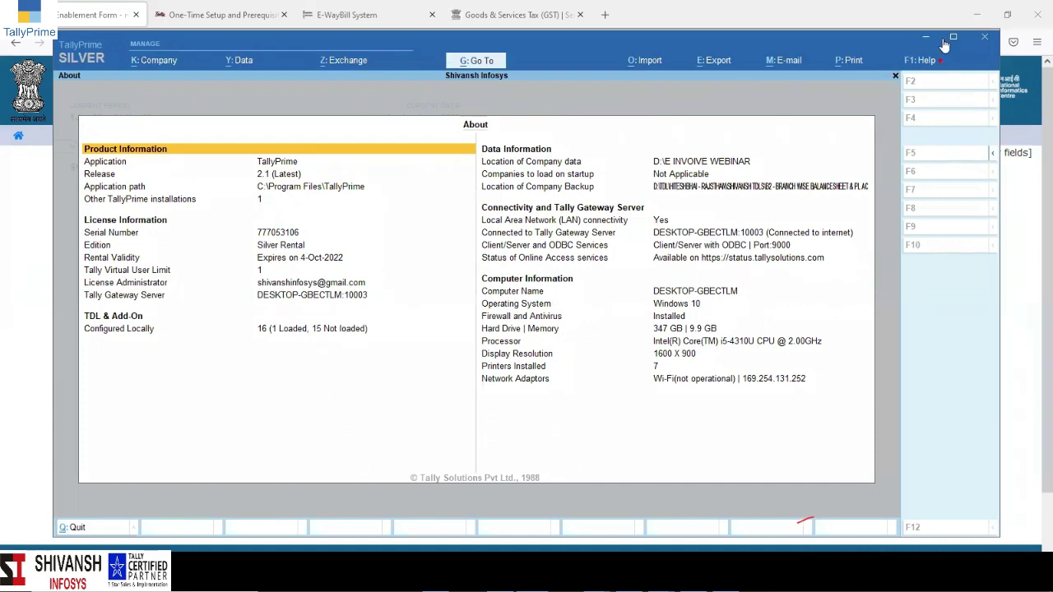
left_click(952, 36)
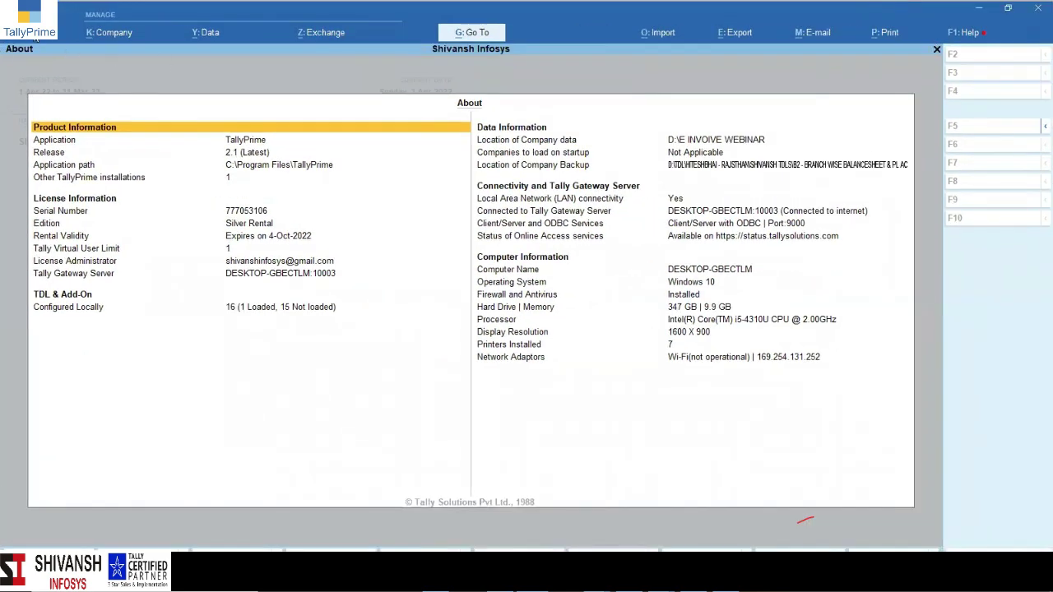
Step: View the license information from the About screen, and return to the Gateway of Tally
left_click(34, 35)
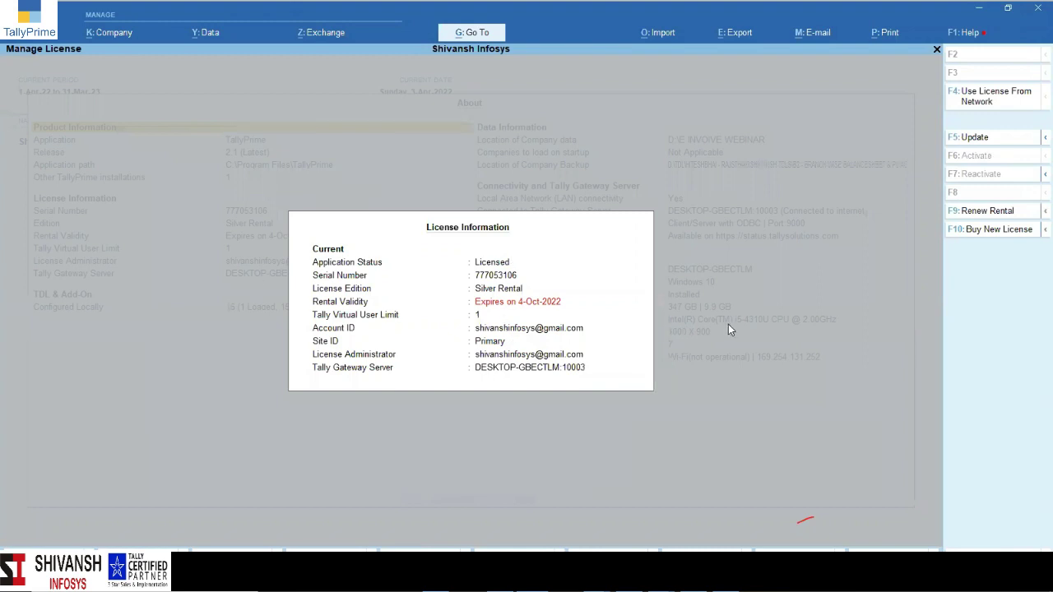
key("Escape")
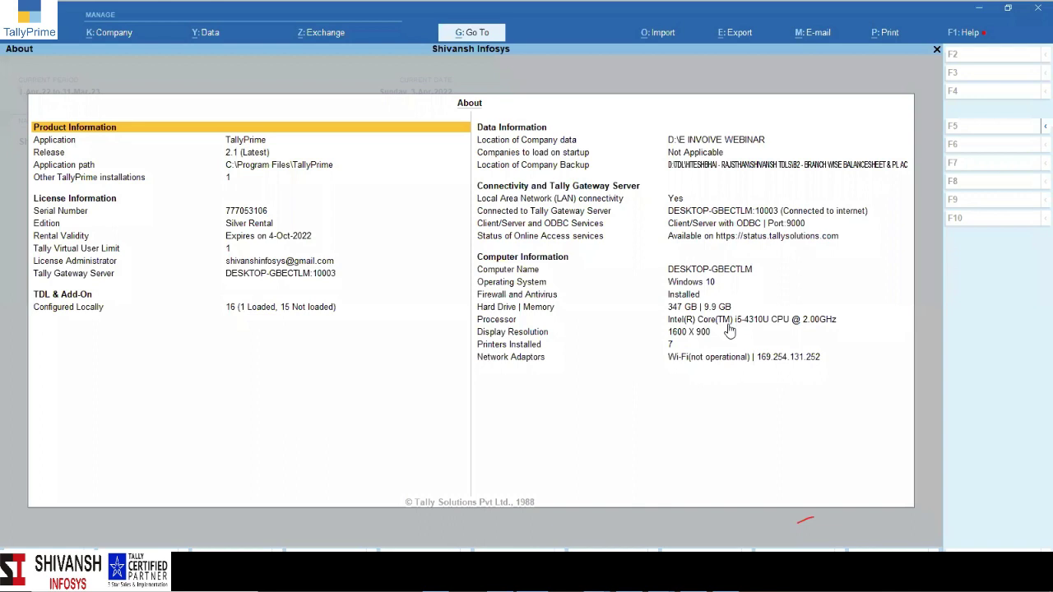
key("alt+Tab")
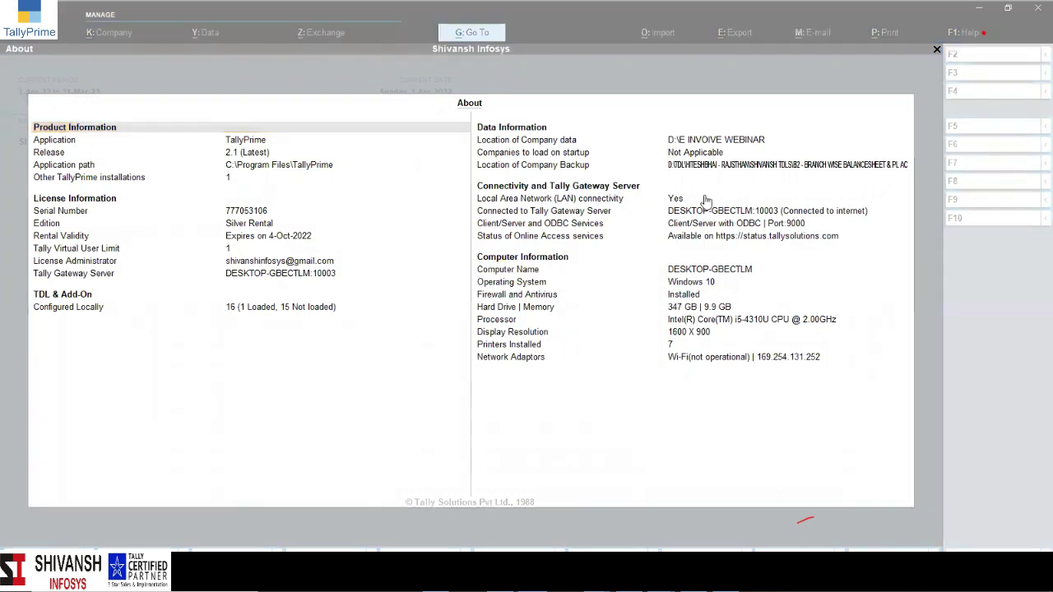
left_click(705, 202)
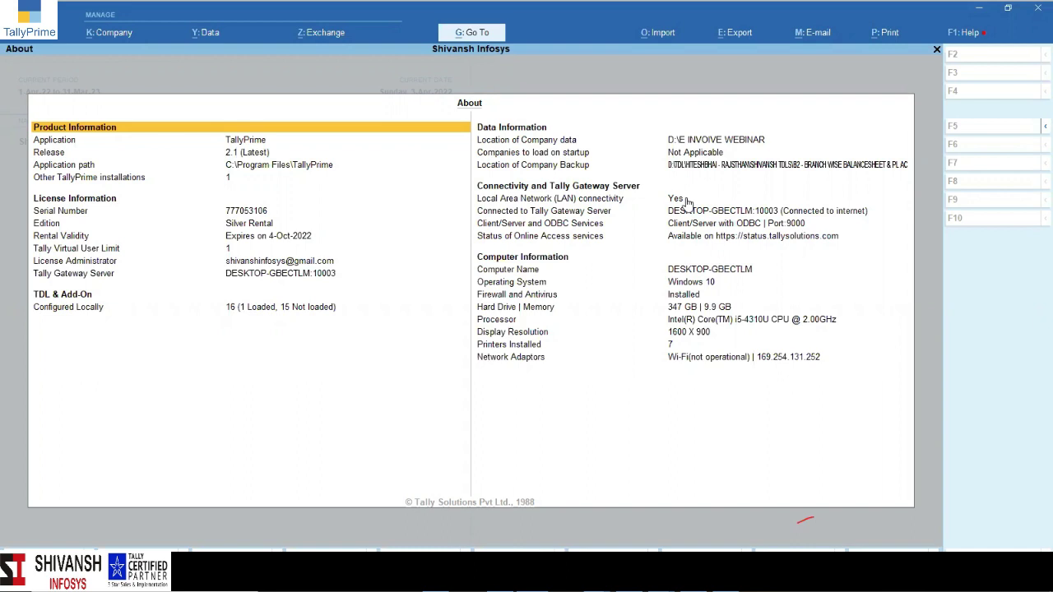
left_click(919, 299)
key("Escape")
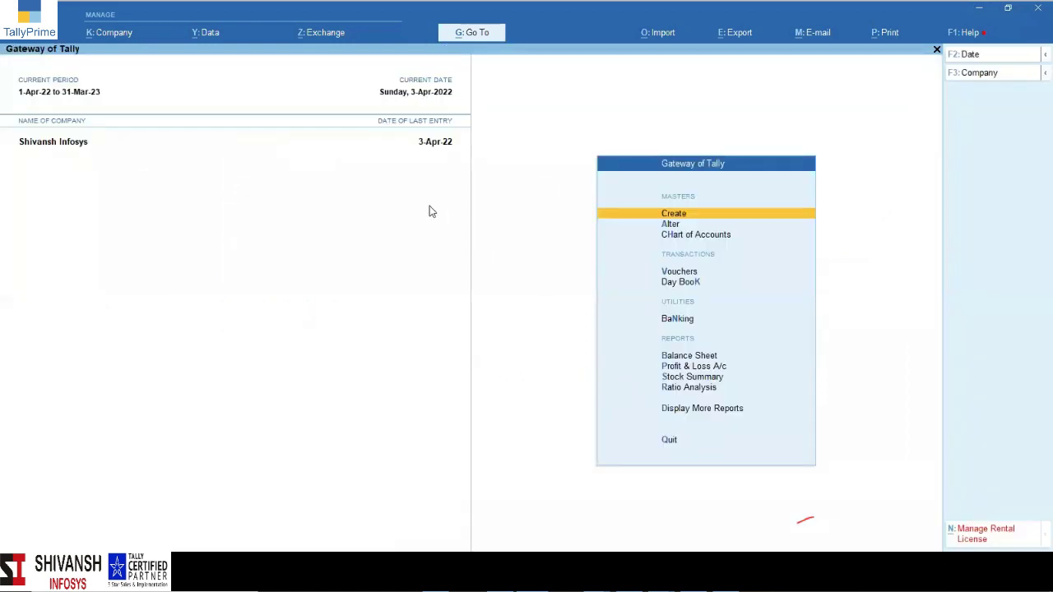
Step: Try to send all pending vouchers for IRN generation through Send for e-Invoicing, leaving at the e-Invoice login
key("alt+z")
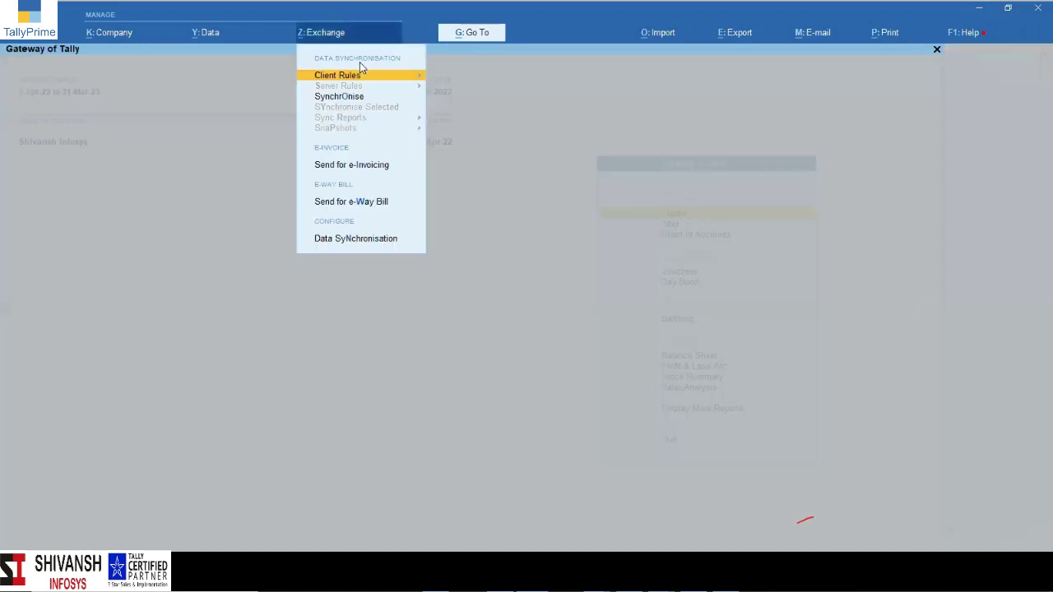
left_click(359, 167)
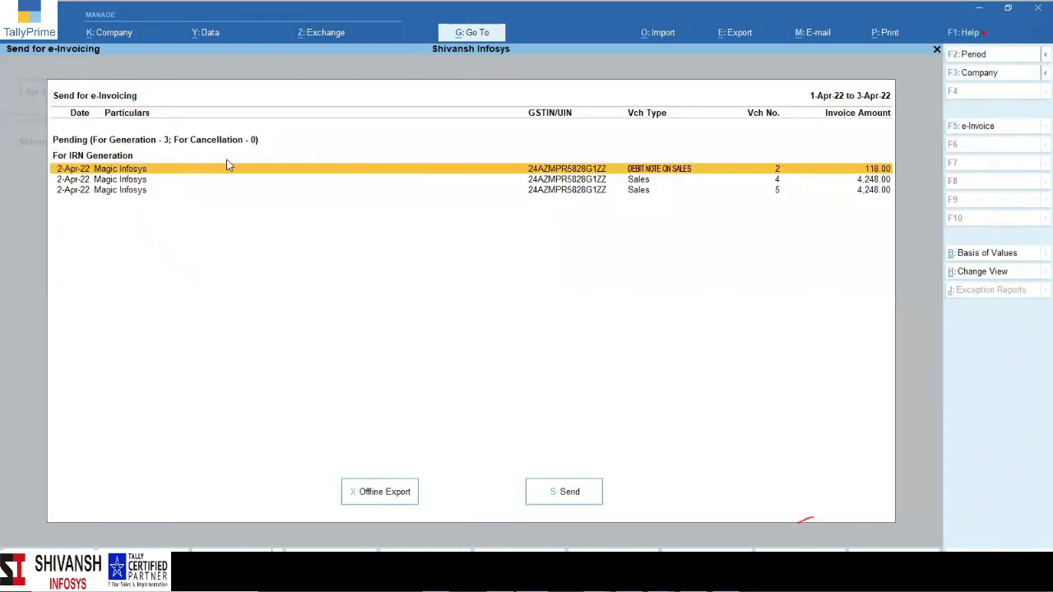
key("ctrl+a")
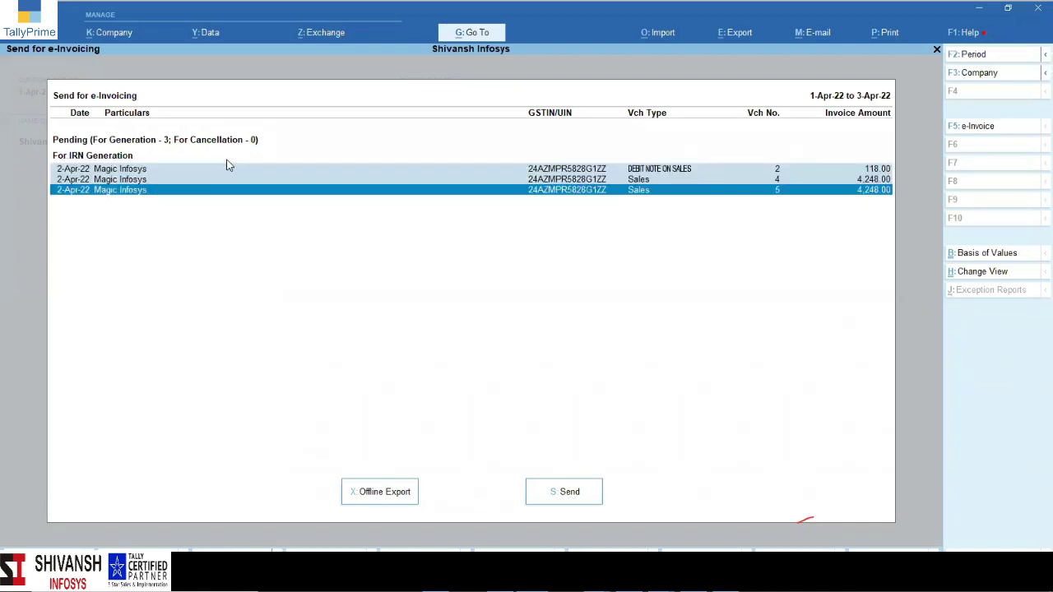
left_click(579, 494)
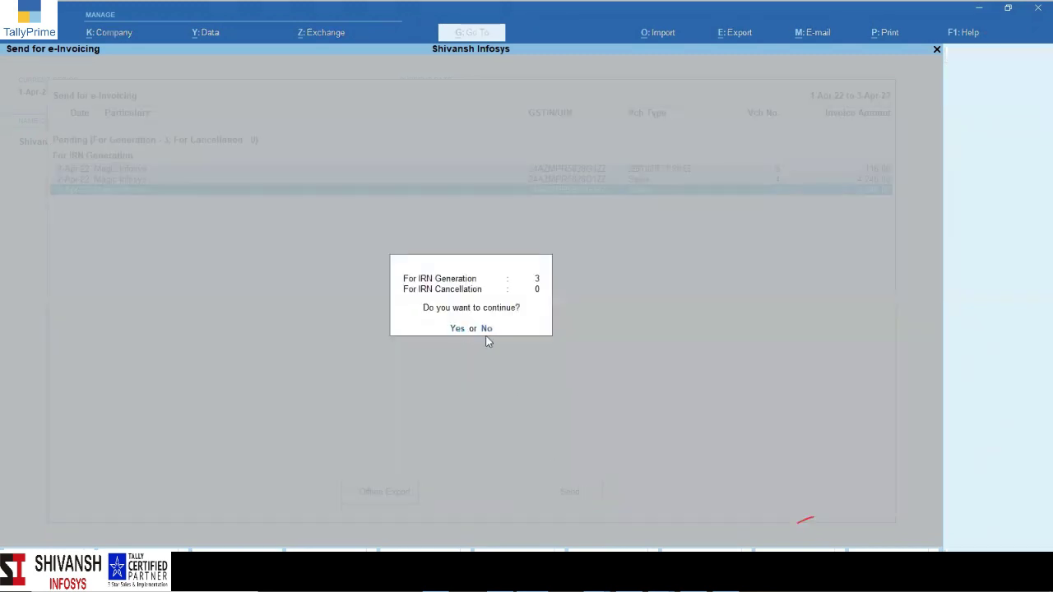
left_click(462, 328)
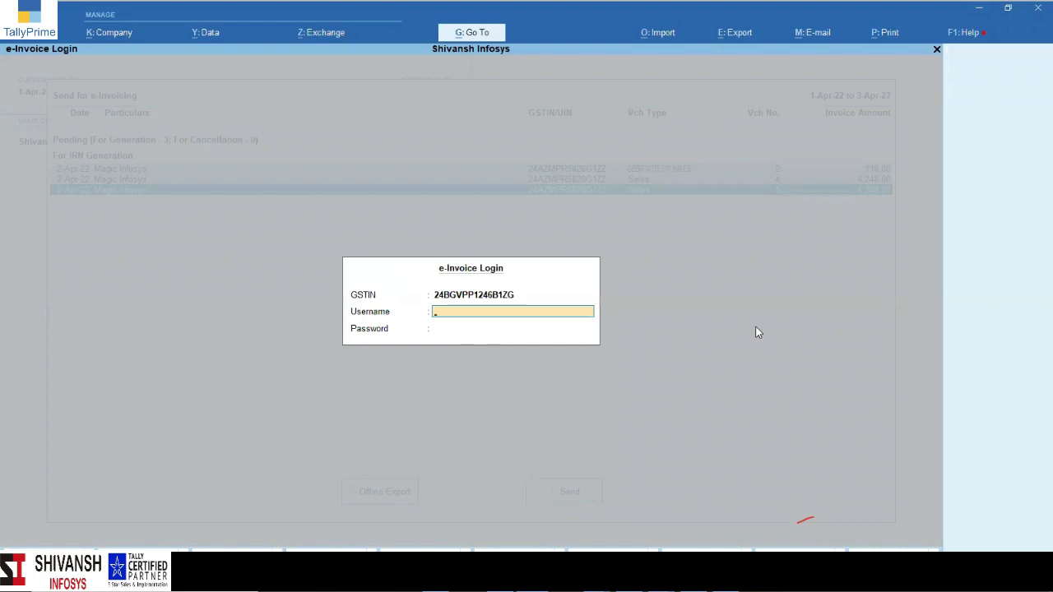
key("Escape")
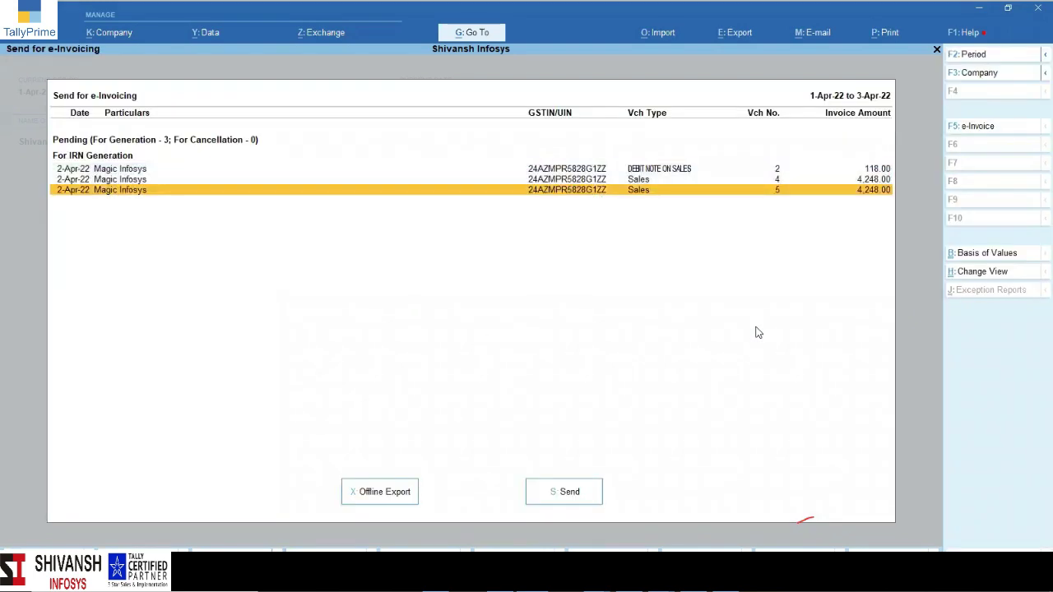
key("Escape")
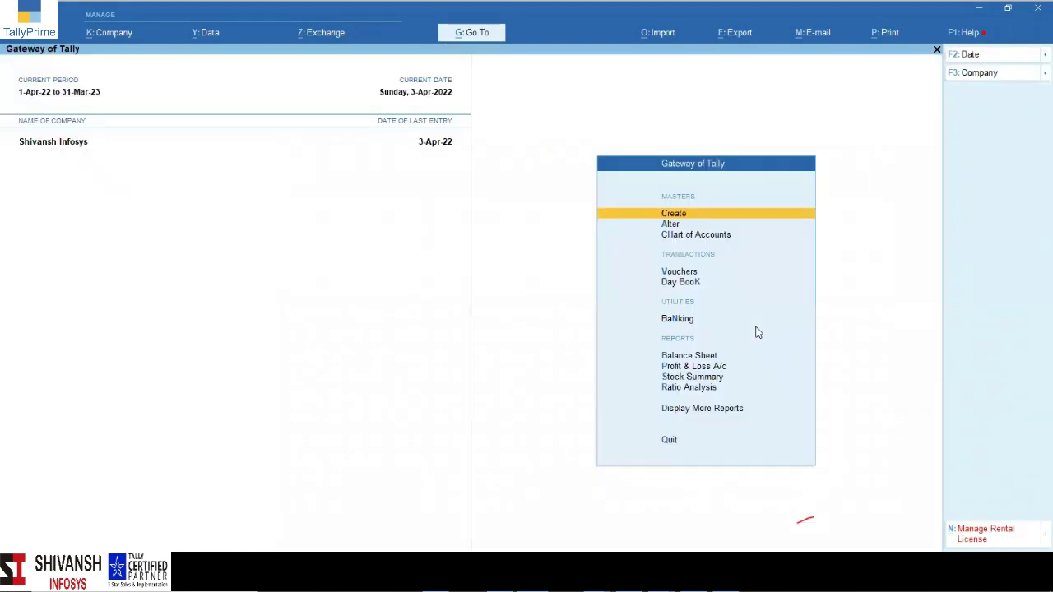